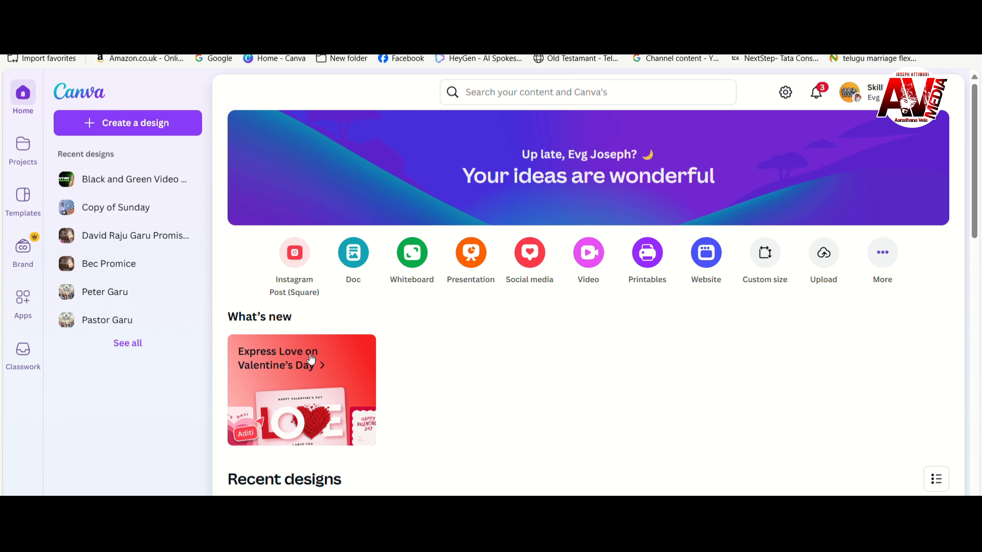
Search for 16:9 and create a blank Presentation (16:9) design at 1920 × 1080 px.
{"action": "scroll", "coordinate": [311, 359], "scroll_direction": "down", "scroll_amount": 6}
{"action": "scroll", "coordinate": [313, 357], "scroll_direction": "up", "scroll_amount": 6}
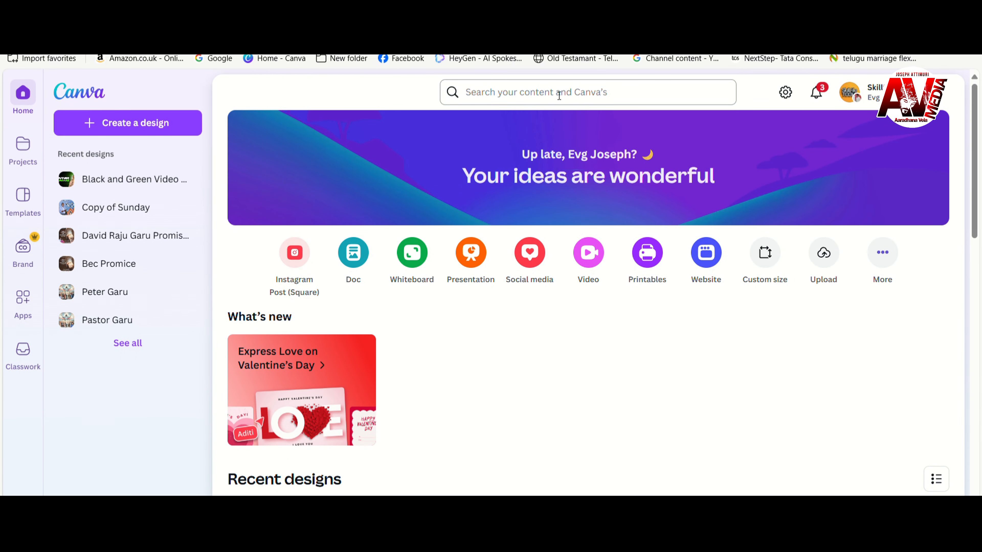
{"action": "left_click", "coordinate": [551, 91]}
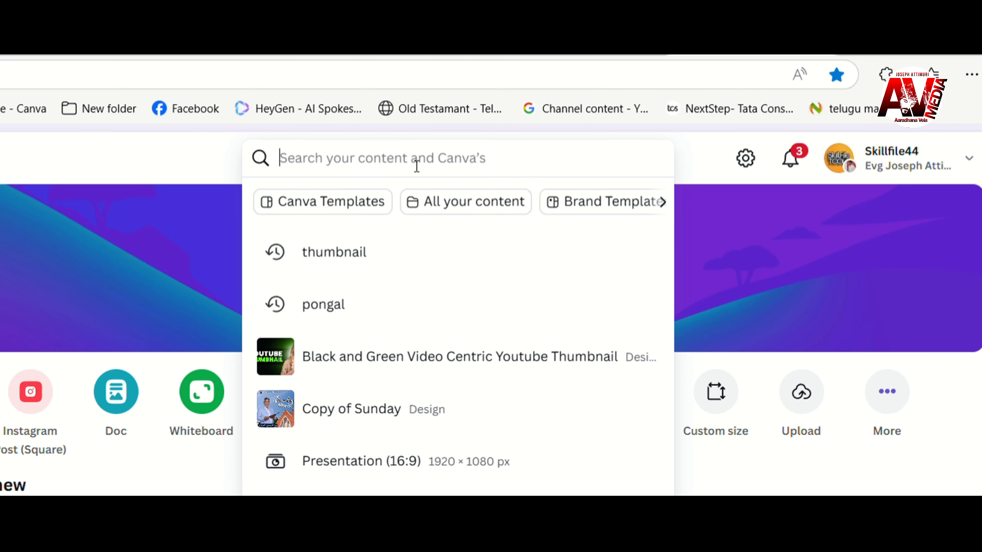
{"action": "type", "text": "16"}
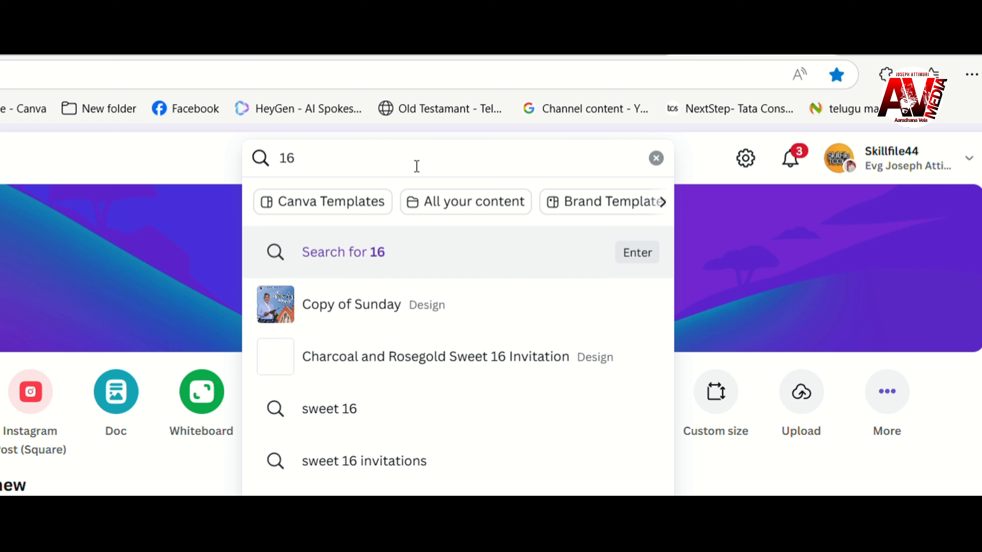
{"action": "type", "text": ":9"}
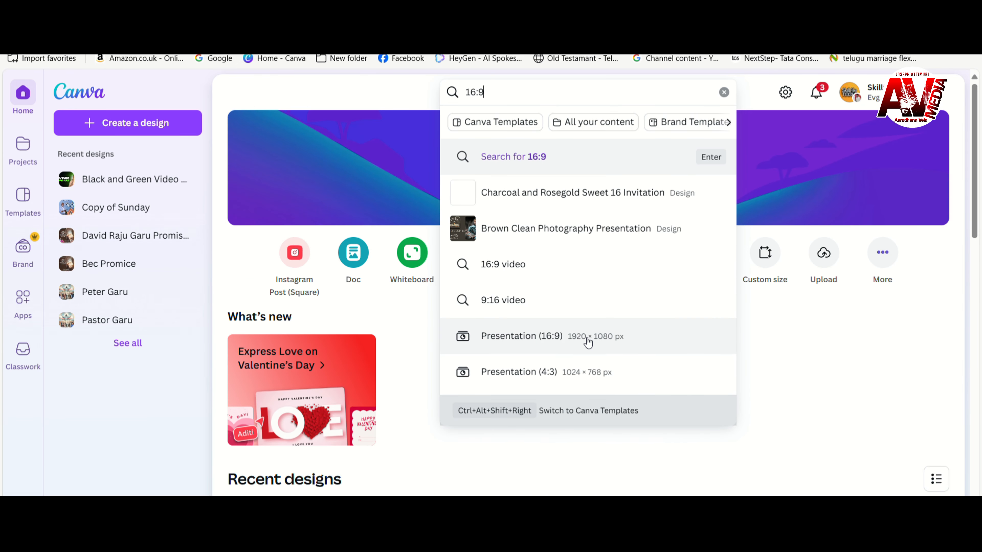
{"action": "left_click", "coordinate": [587, 339]}
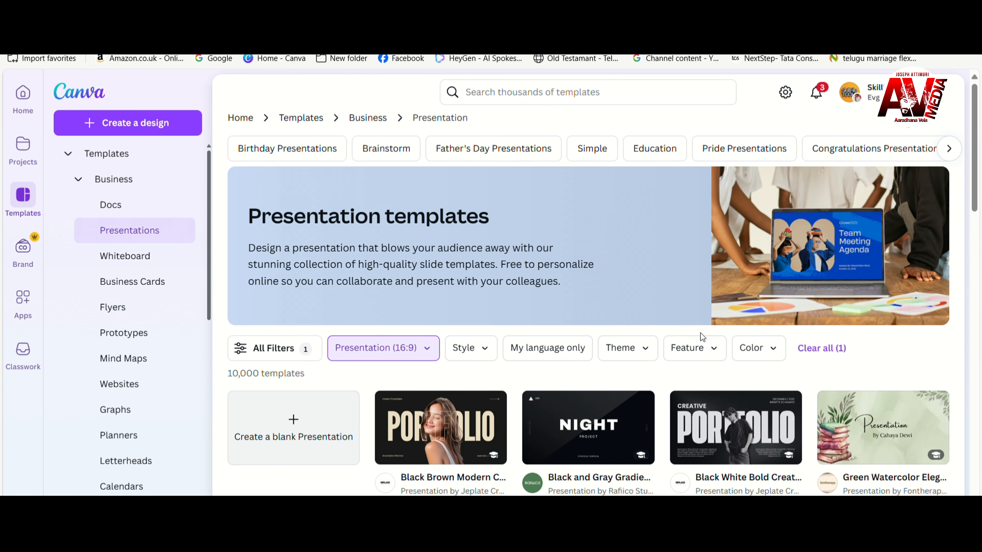
{"action": "left_click", "coordinate": [291, 433]}
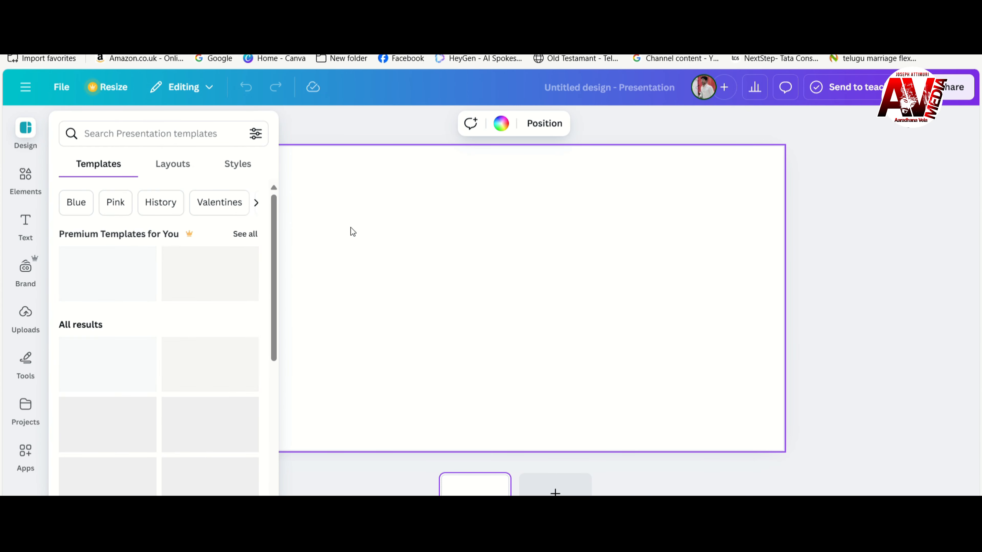
{"action": "left_click", "coordinate": [317, 127]}
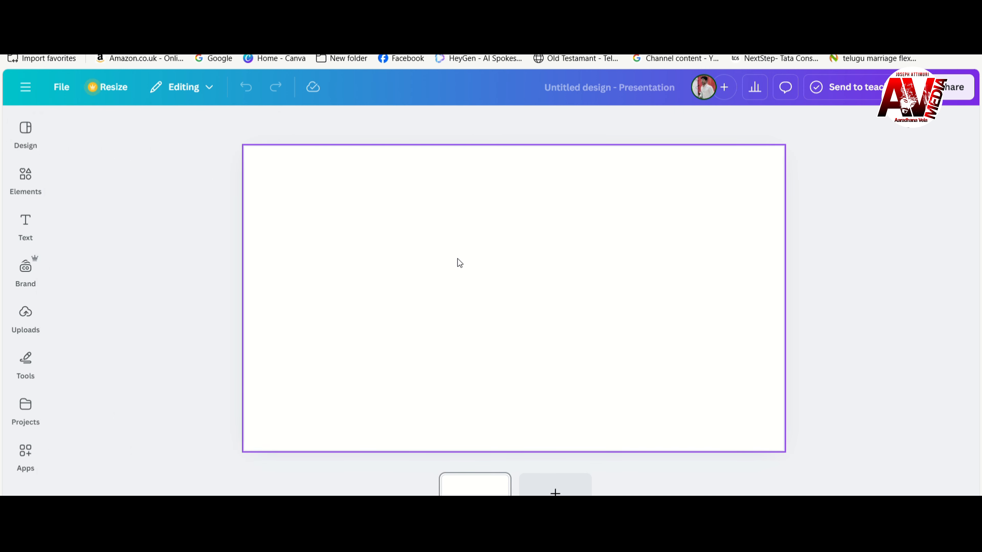
{"action": "left_click", "coordinate": [27, 145]}
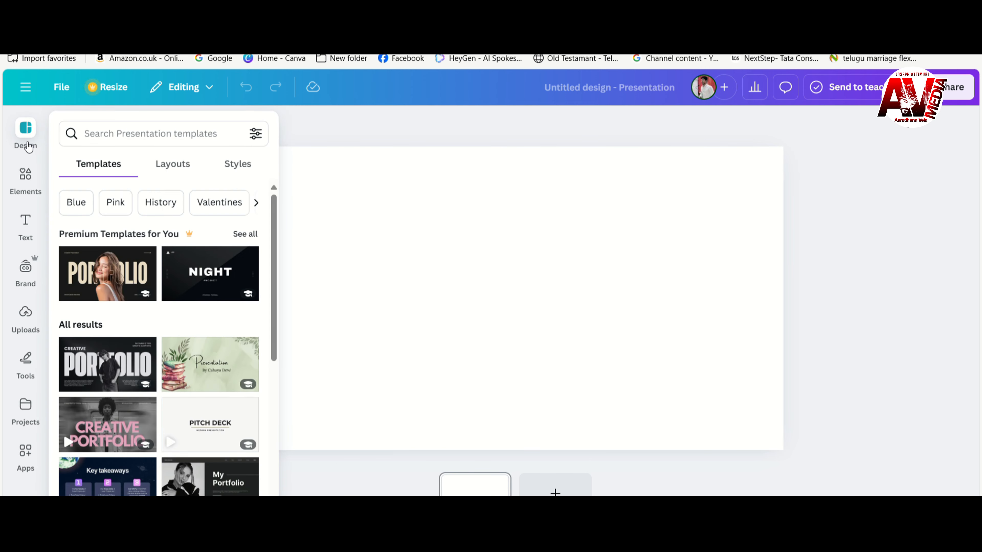
{"action": "left_click", "coordinate": [26, 226]}
{"action": "left_click", "coordinate": [26, 317]}
{"action": "left_click", "coordinate": [25, 361]}
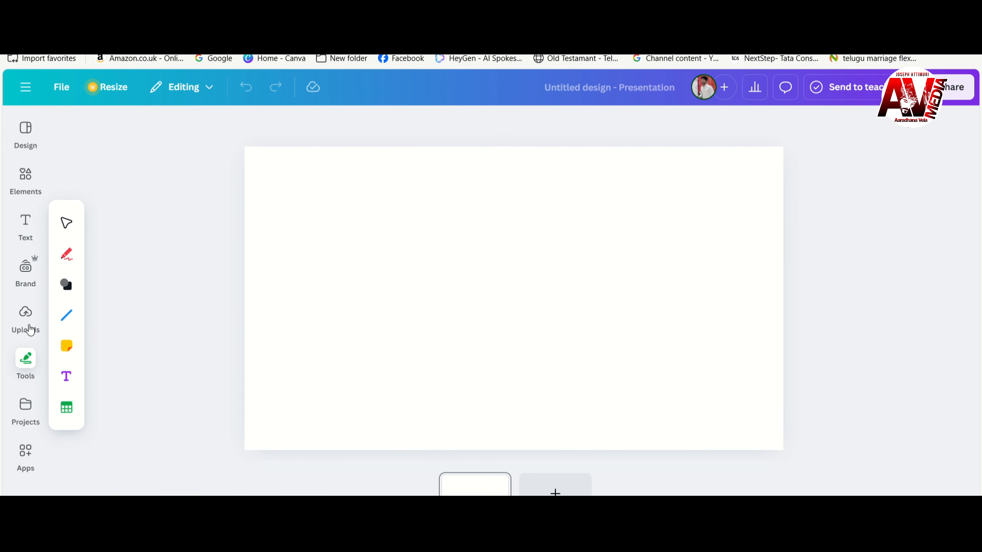
{"action": "left_click", "coordinate": [27, 321]}
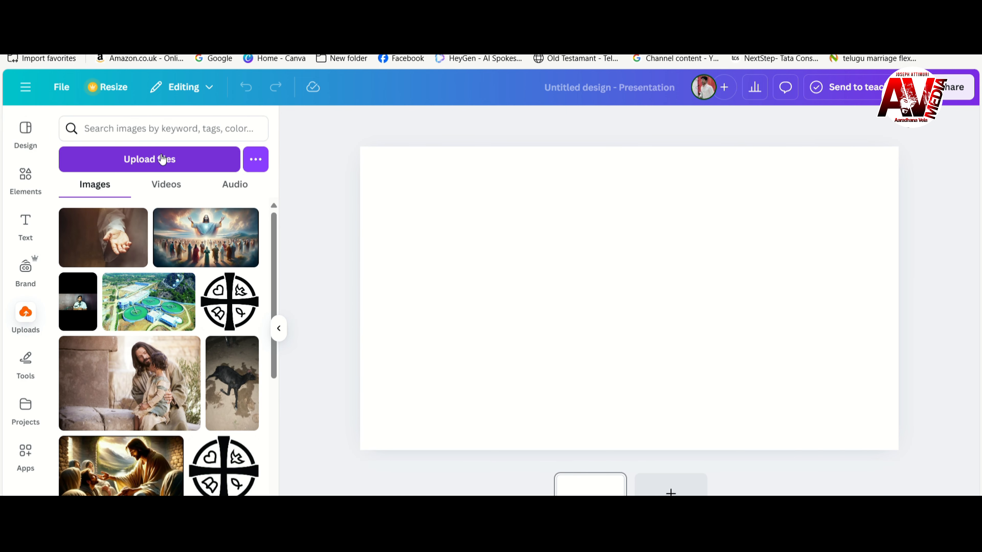
{"action": "left_click", "coordinate": [408, 230]}
Search the elements for "cinimatic background" and list all matching photos.
{"action": "left_click", "coordinate": [26, 176]}
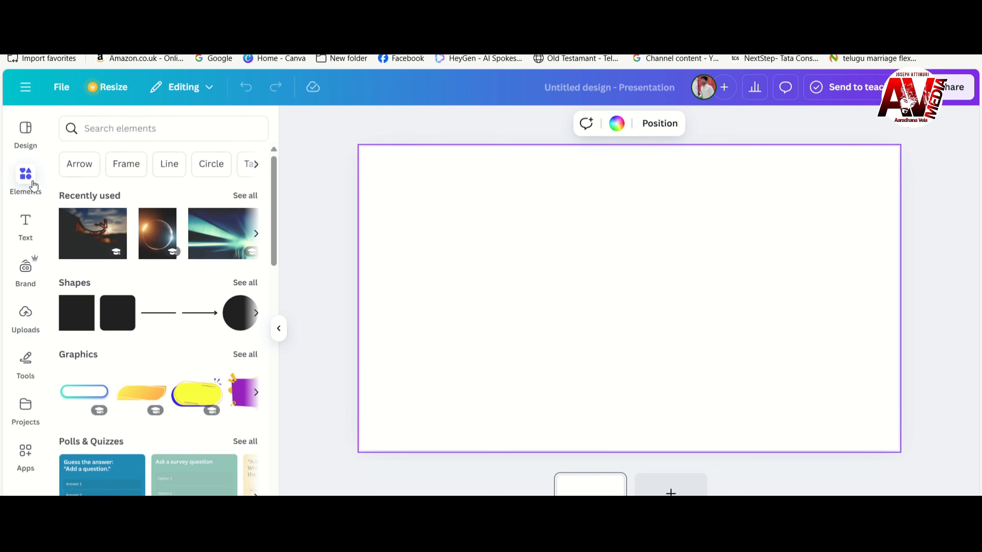
{"action": "left_click", "coordinate": [152, 133]}
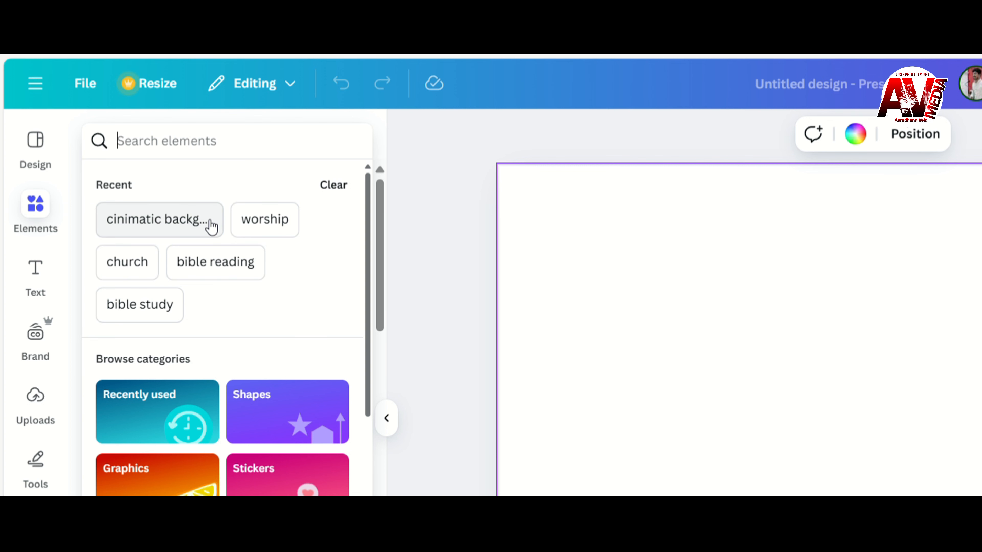
{"action": "left_click", "coordinate": [211, 227]}
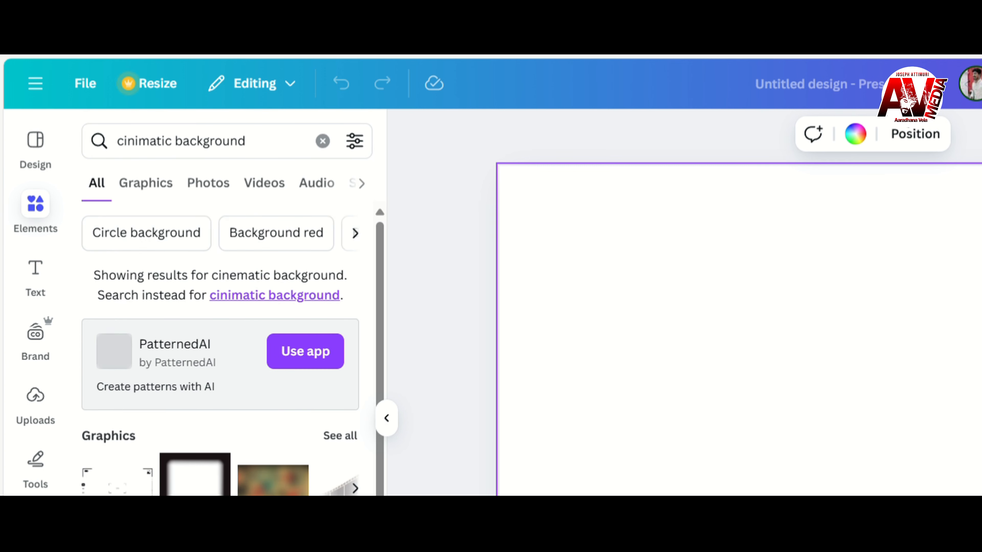
{"action": "scroll", "coordinate": [339, 287], "scroll_direction": "down", "scroll_amount": 5}
{"action": "scroll", "coordinate": [220, 348], "scroll_direction": "down", "scroll_amount": 1}
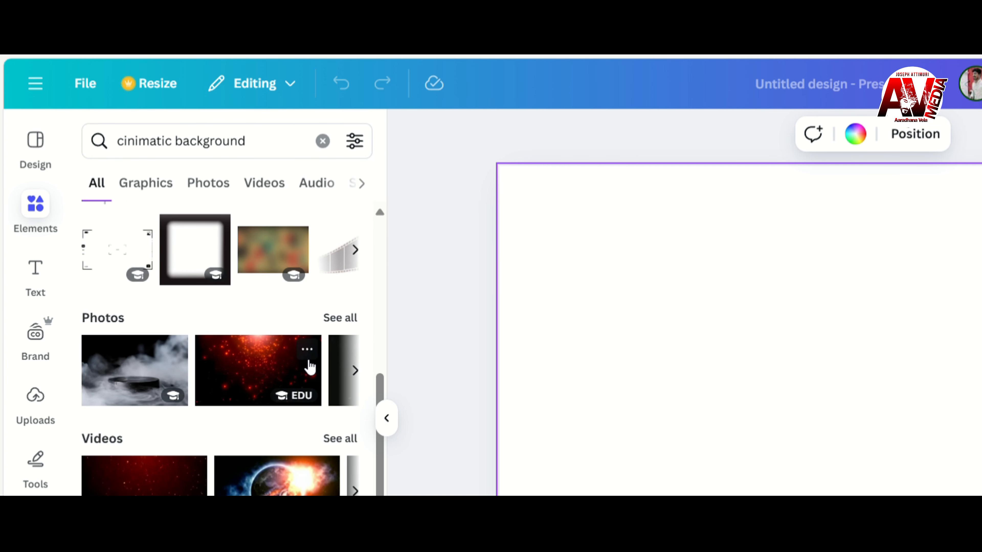
{"action": "left_click", "coordinate": [340, 316]}
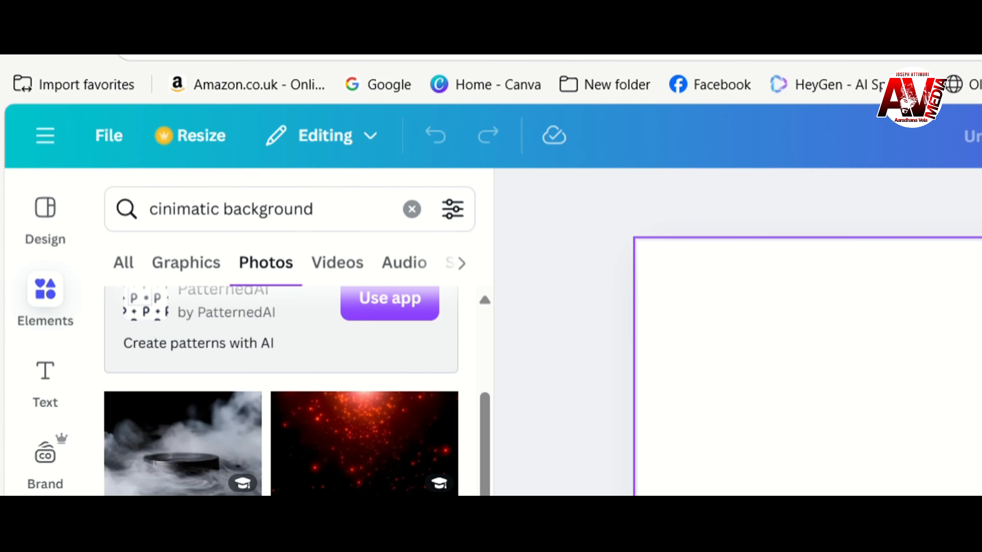
Browse the background photos and place the black one with glowing red sparks so that it fills the page.
{"action": "scroll", "coordinate": [220, 283], "scroll_direction": "down", "scroll_amount": 3}
{"action": "scroll", "coordinate": [281, 391], "scroll_direction": "down", "scroll_amount": 5}
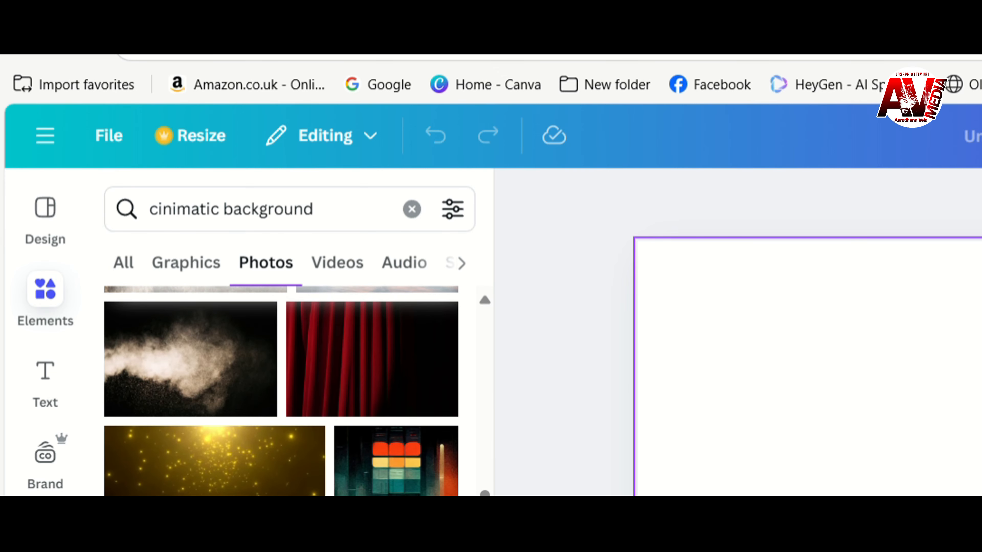
{"action": "scroll", "coordinate": [281, 391], "scroll_direction": "down", "scroll_amount": 10}
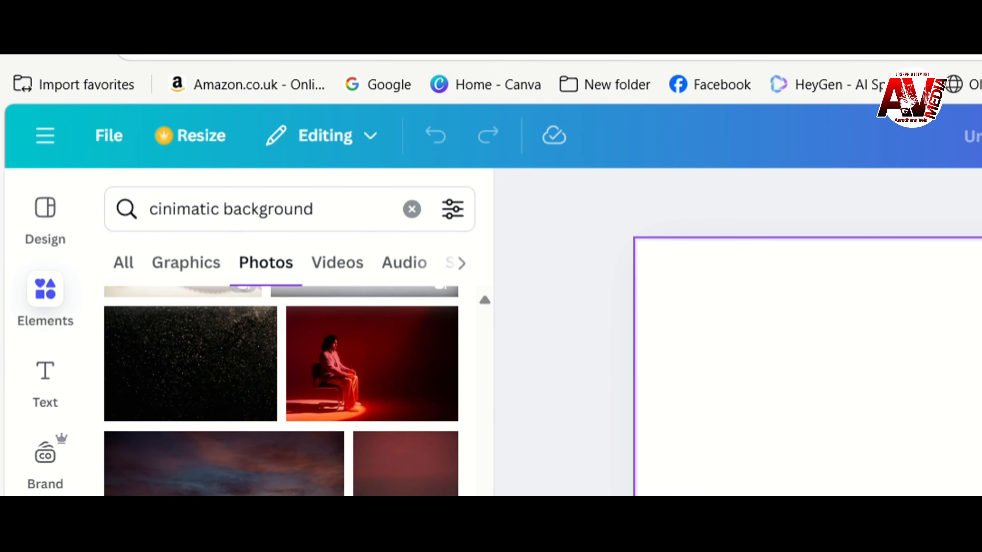
{"action": "scroll", "coordinate": [281, 391], "scroll_direction": "down", "scroll_amount": 10}
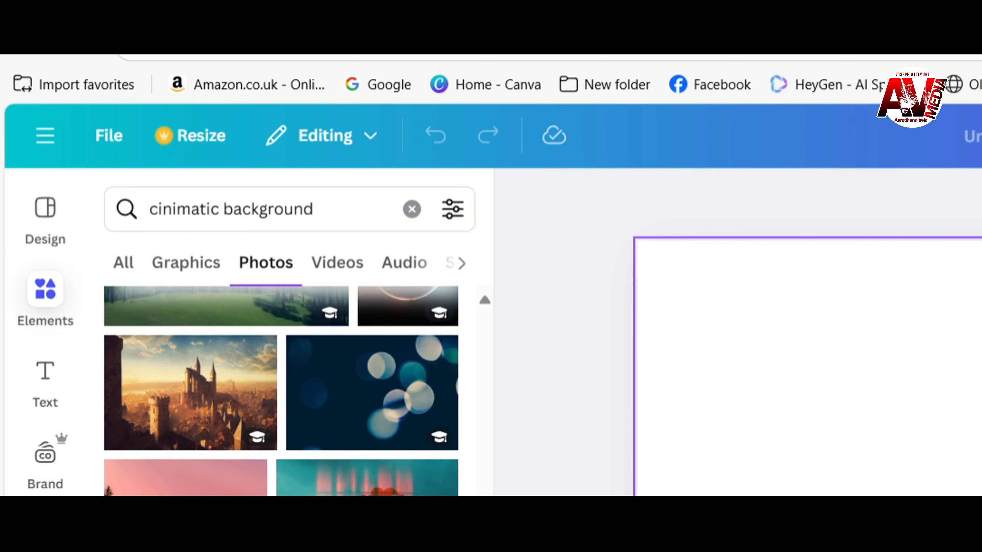
{"action": "scroll", "coordinate": [281, 391], "scroll_direction": "down", "scroll_amount": 3}
{"action": "scroll", "coordinate": [281, 391], "scroll_direction": "down", "scroll_amount": 10}
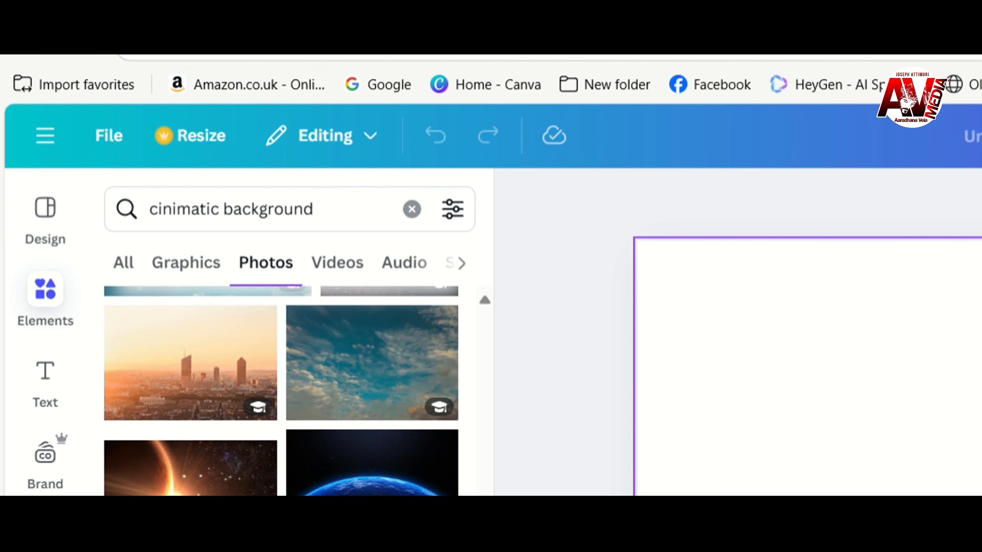
{"action": "scroll", "coordinate": [281, 391], "scroll_direction": "down", "scroll_amount": 3}
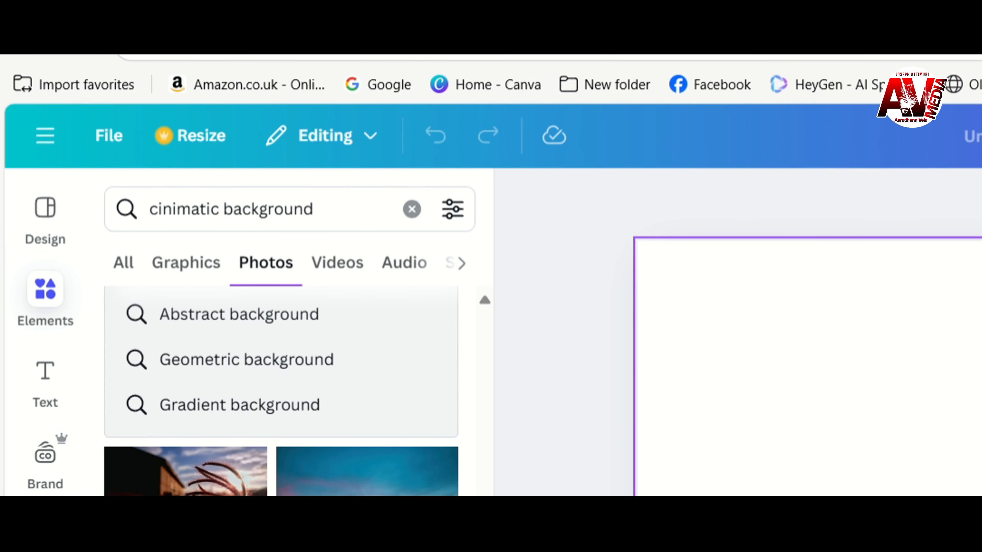
{"action": "scroll", "coordinate": [281, 391], "scroll_direction": "down", "scroll_amount": 8}
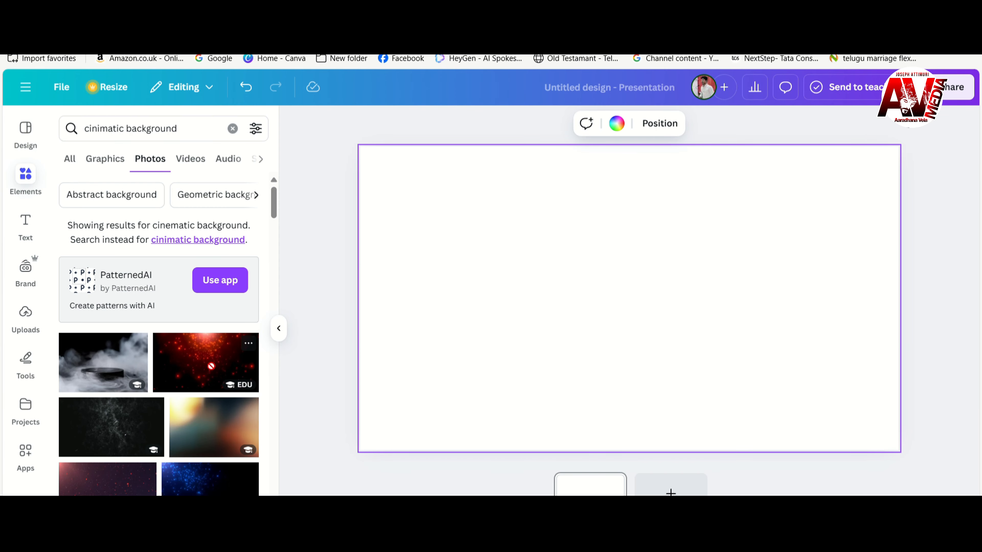
{"action": "left_click_drag", "start_coordinate": [206, 374], "coordinate": [384, 252]}
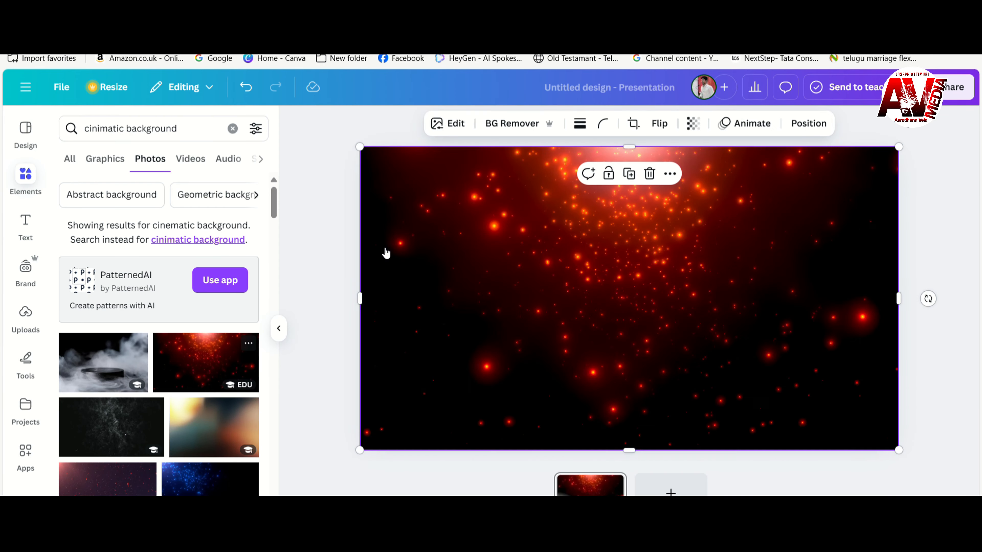
{"action": "left_click", "coordinate": [347, 248]}
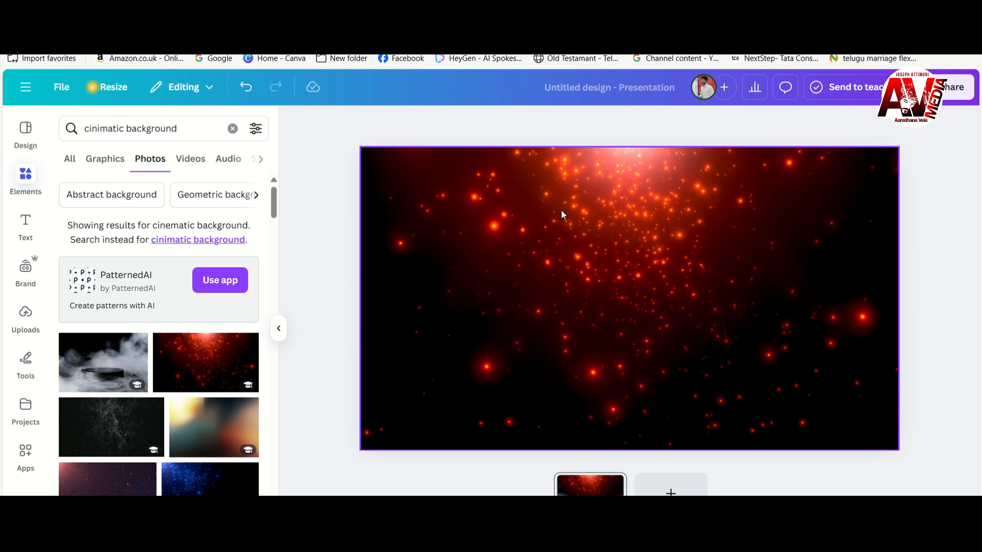
Add a subheading to the page and replace its placeholder text with the Telugu word అపోస్టాలిక్.
{"action": "left_click", "coordinate": [25, 178]}
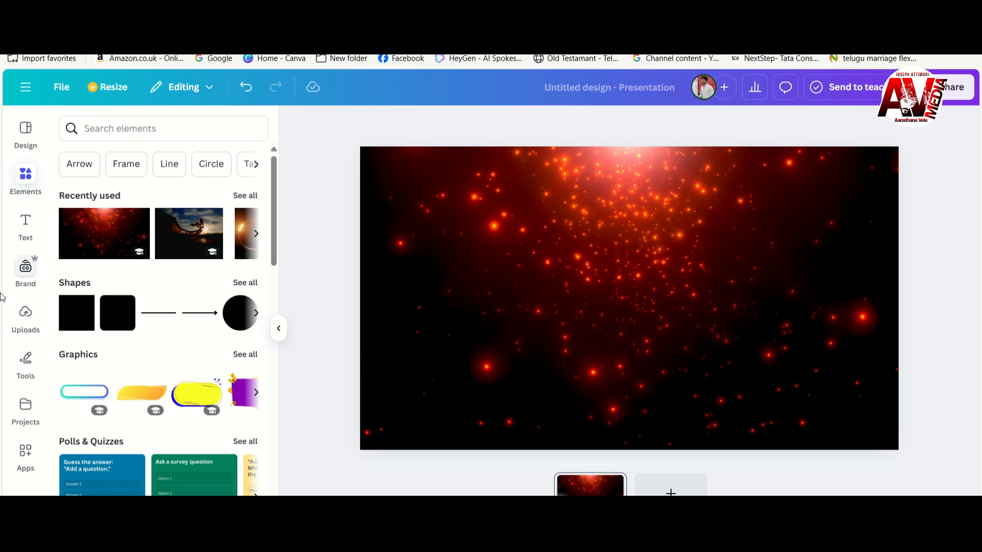
{"action": "left_click", "coordinate": [32, 230]}
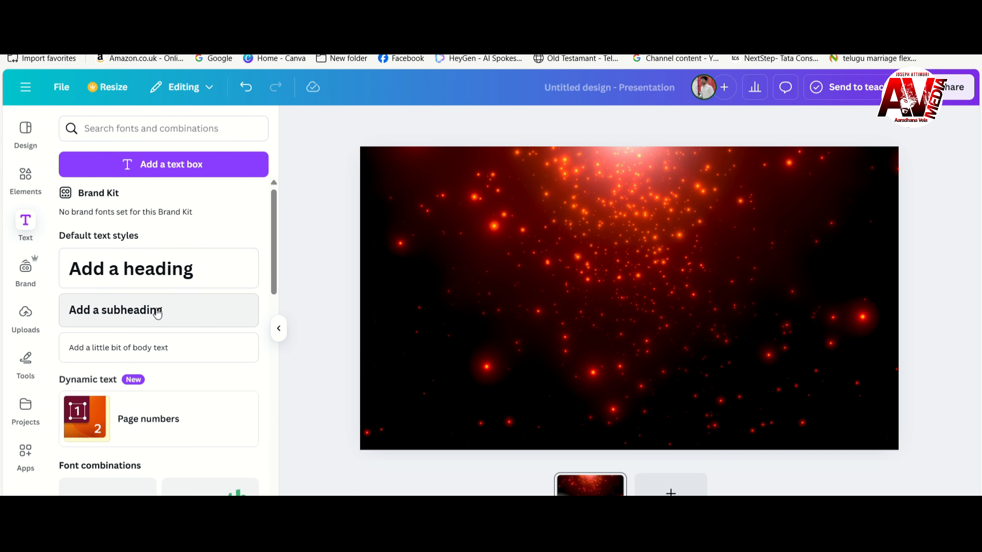
{"action": "left_click", "coordinate": [150, 314]}
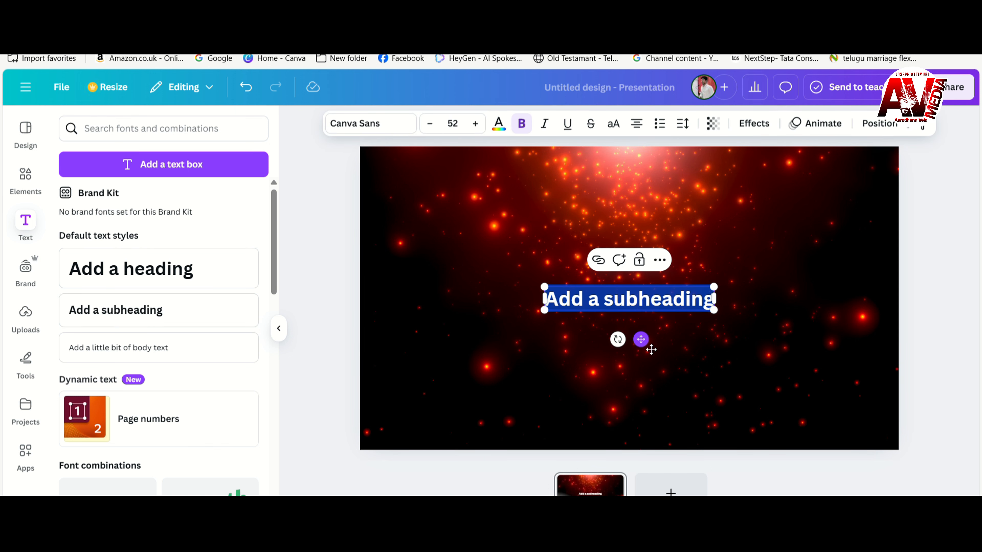
{"action": "key", "text": "BackSpace"}
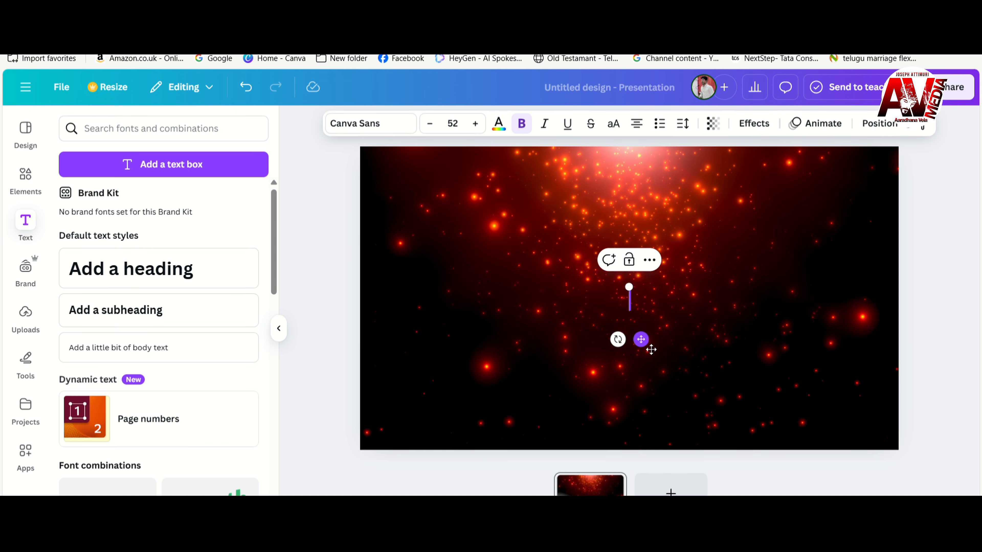
{"action": "type", "text": "apostal"}
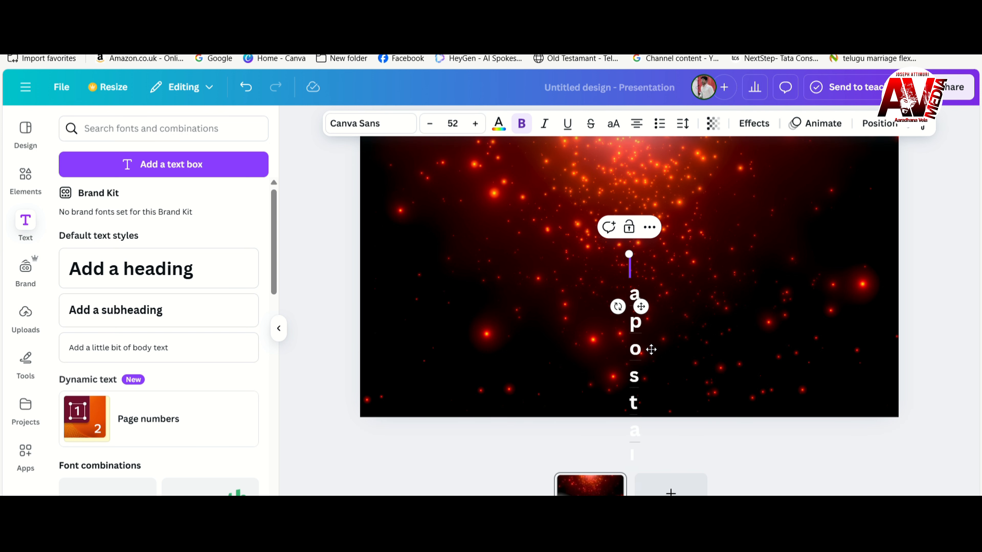
{"action": "type", "text": "ik"}
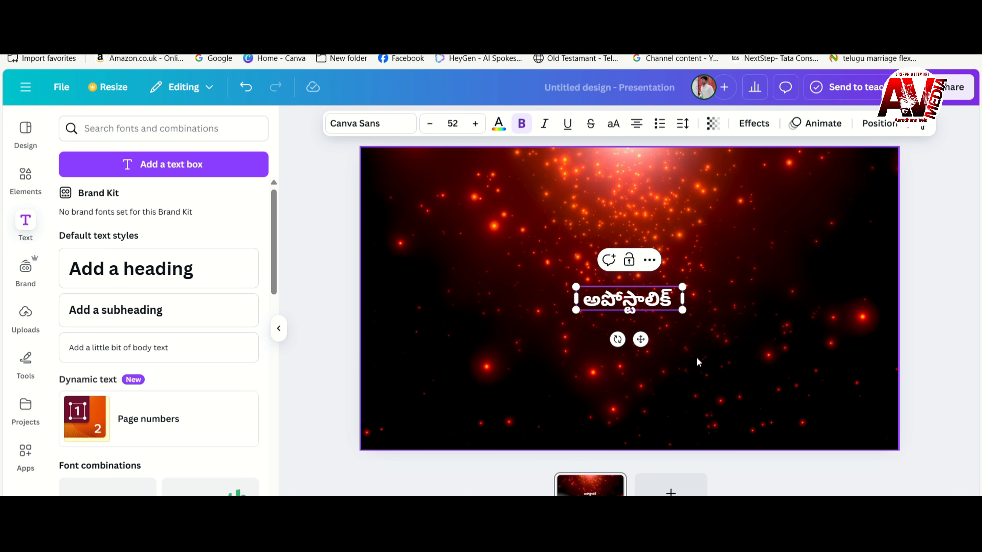
Correct and complete the subheading as "అపోస్టలిక్ కింగ్డమ్ మినిస్ట్రీ, మండపేట" and widen its text box to fit one line.
{"action": "left_click_drag", "start_coordinate": [682, 298], "coordinate": [790, 298]}
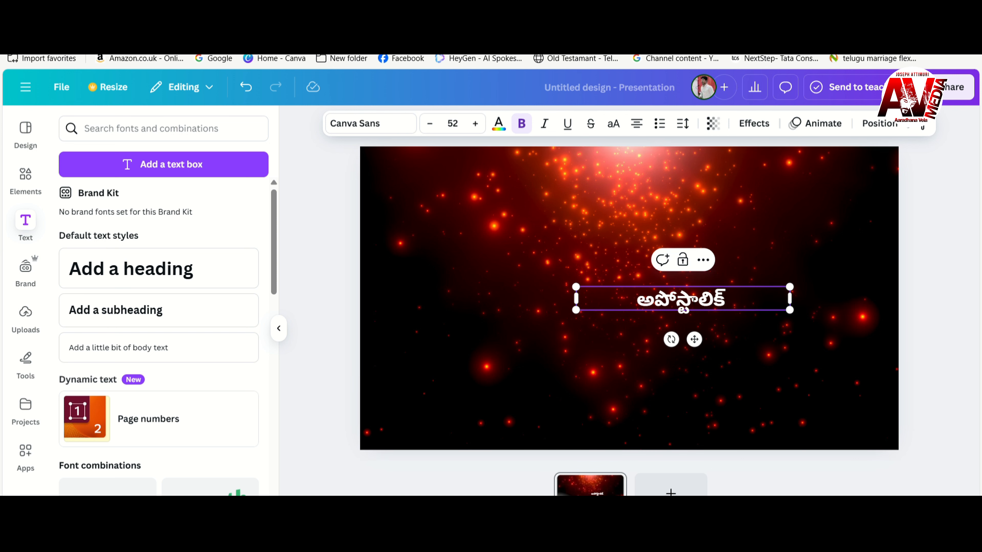
{"action": "key", "text": "BackSpace"}
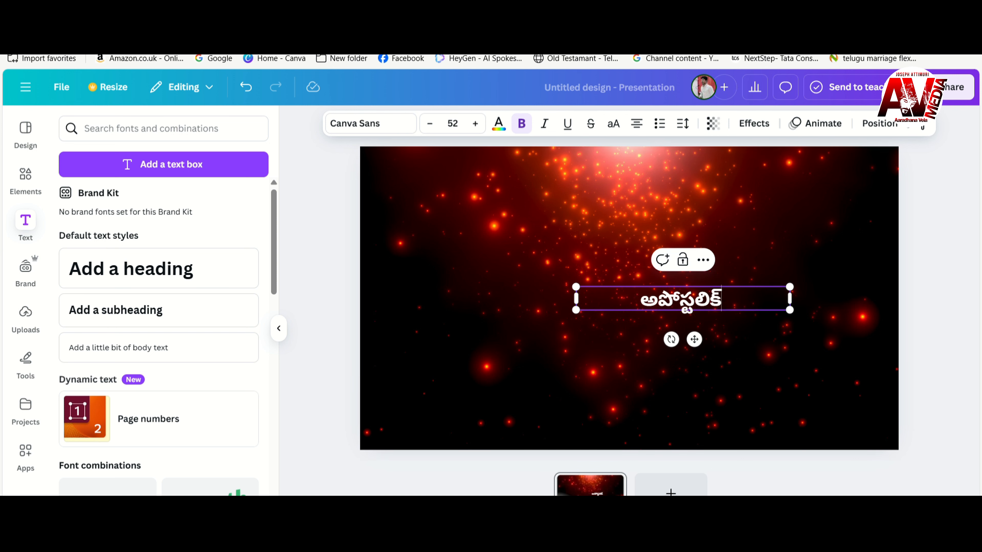
{"action": "type", "text": "ki"}
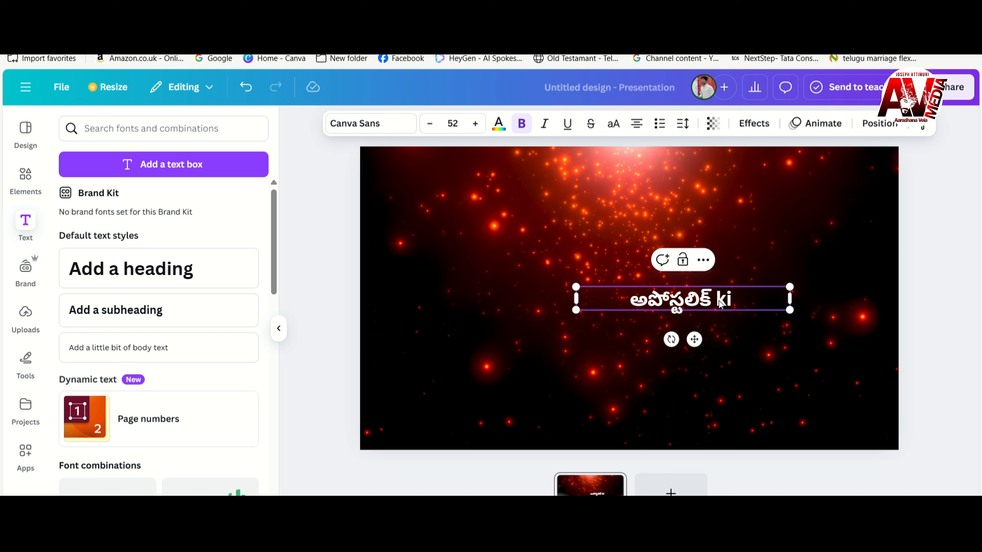
{"action": "type", "text": "ng"}
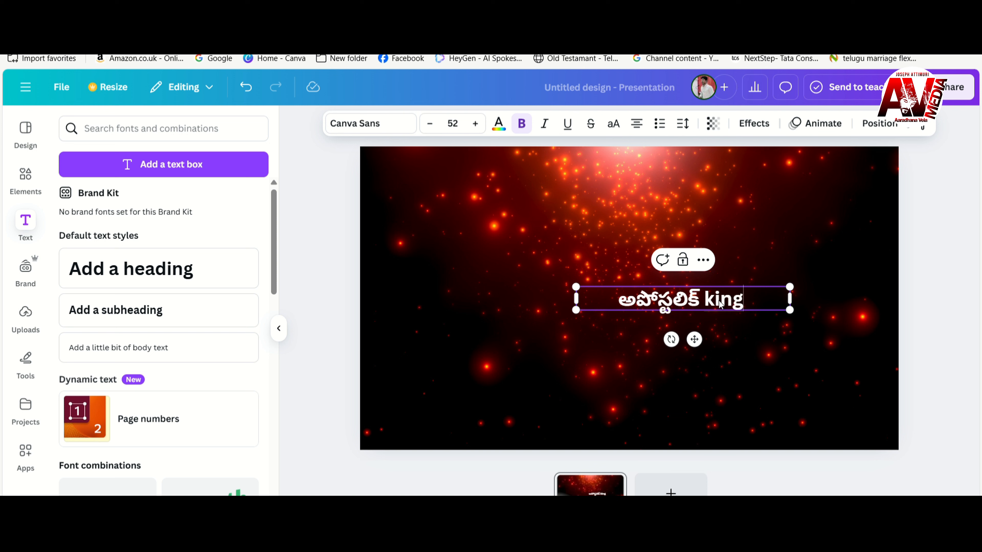
{"action": "type", "text": "dam"}
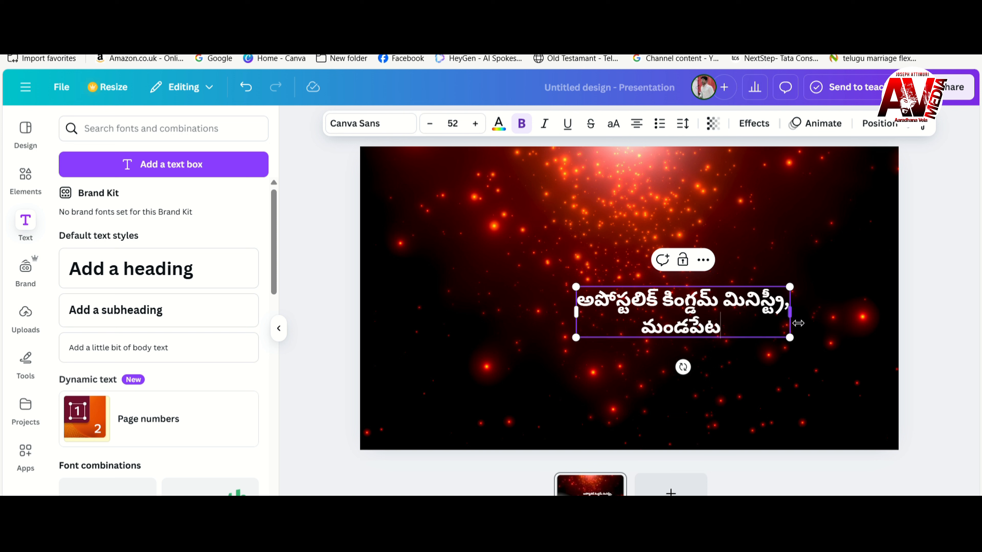
{"action": "left_click_drag", "start_coordinate": [794, 321], "coordinate": [881, 307]}
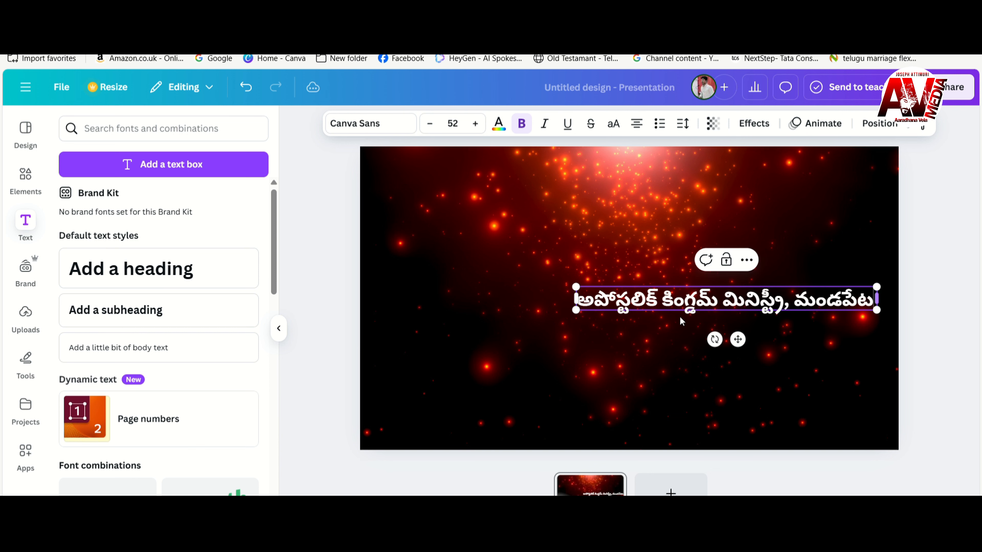
Shrink the Telugu subheading to font size 39.6 and centre it near the top edge of the page.
{"action": "left_click_drag", "start_coordinate": [576, 287], "coordinate": [647, 292]}
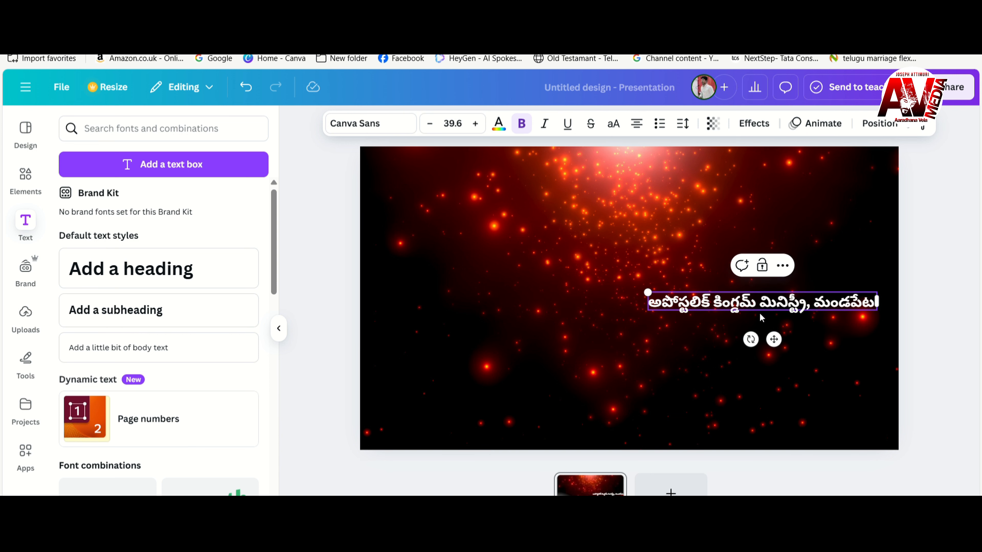
{"action": "left_click_drag", "start_coordinate": [783, 351], "coordinate": [647, 234]}
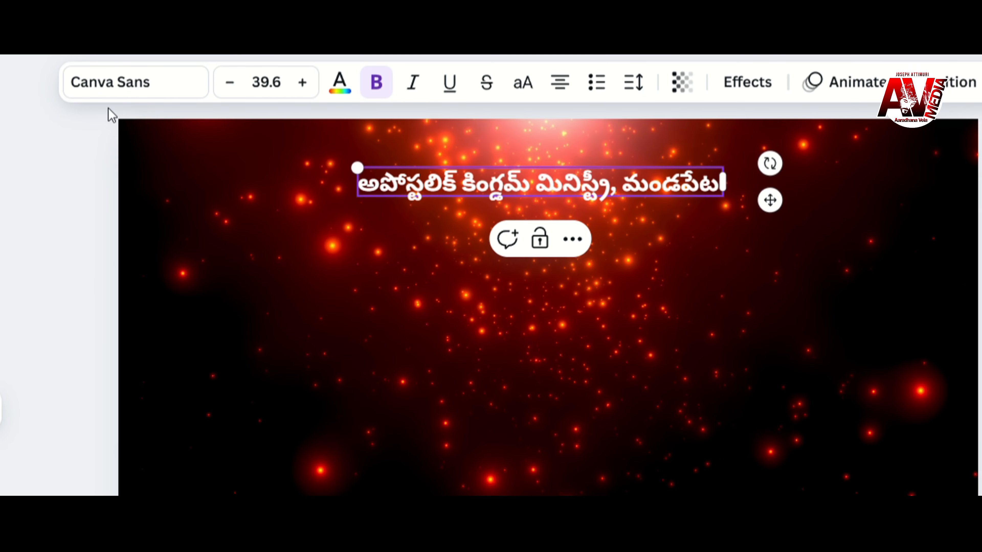
Search the fonts for "telugu" and apply Ramabhadra to the ministry name line.
{"action": "left_click", "coordinate": [167, 82]}
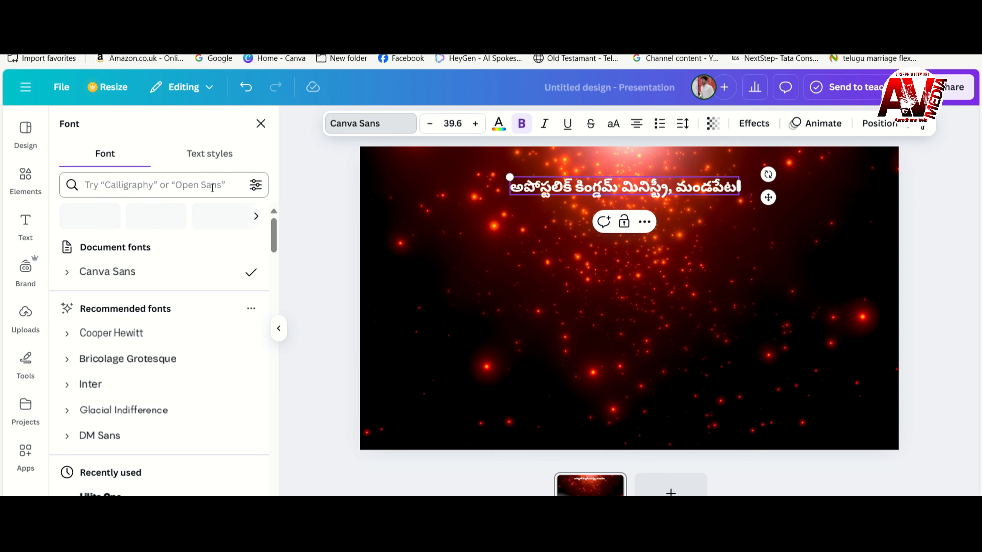
{"action": "left_click", "coordinate": [209, 186]}
{"action": "type", "text": "tel"}
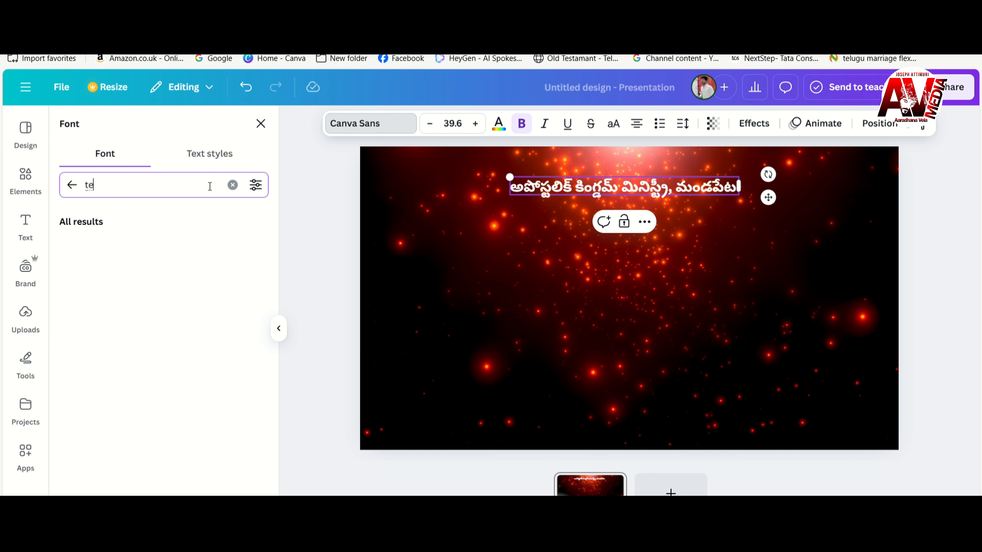
{"action": "type", "text": "ugu"}
{"action": "key", "text": "Return"}
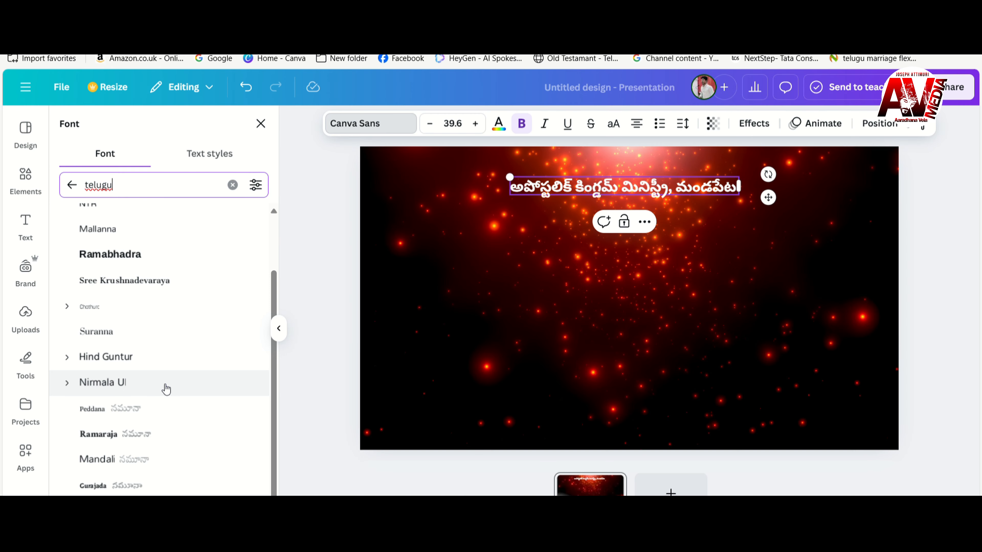
{"action": "scroll", "coordinate": [164, 387], "scroll_direction": "up", "scroll_amount": 3}
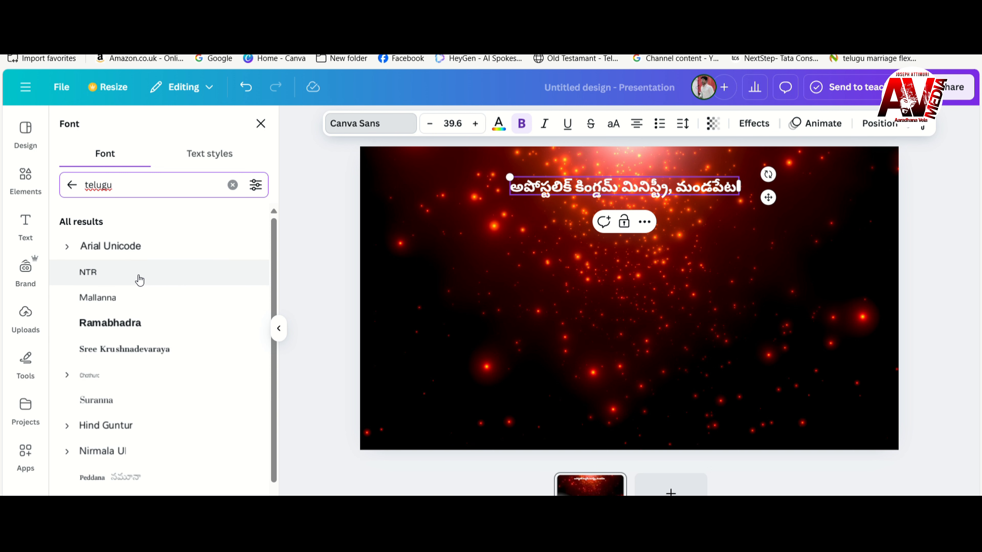
{"action": "left_click", "coordinate": [151, 329]}
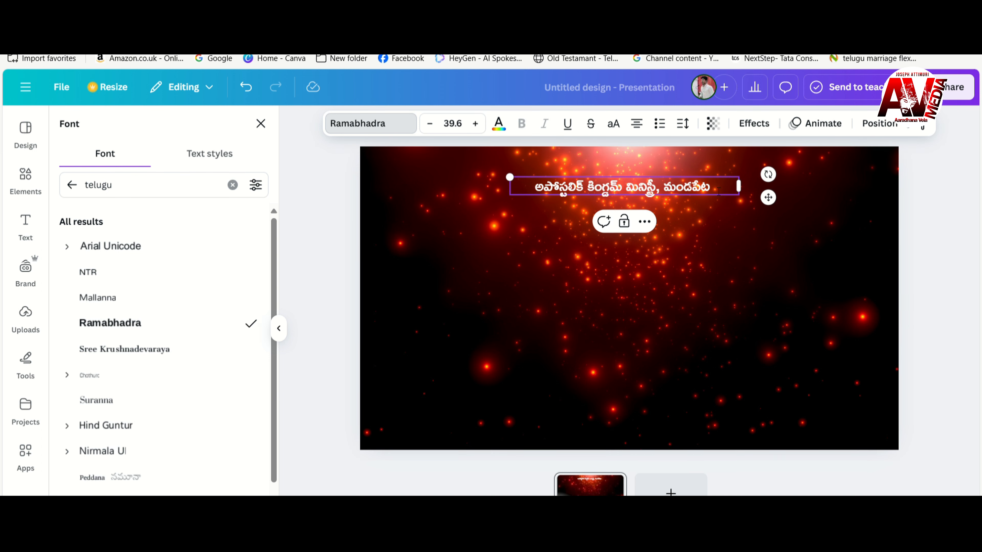
Give the ministry name line an Outline effect in black with a thickness of 96.
{"action": "left_click", "coordinate": [959, 191]}
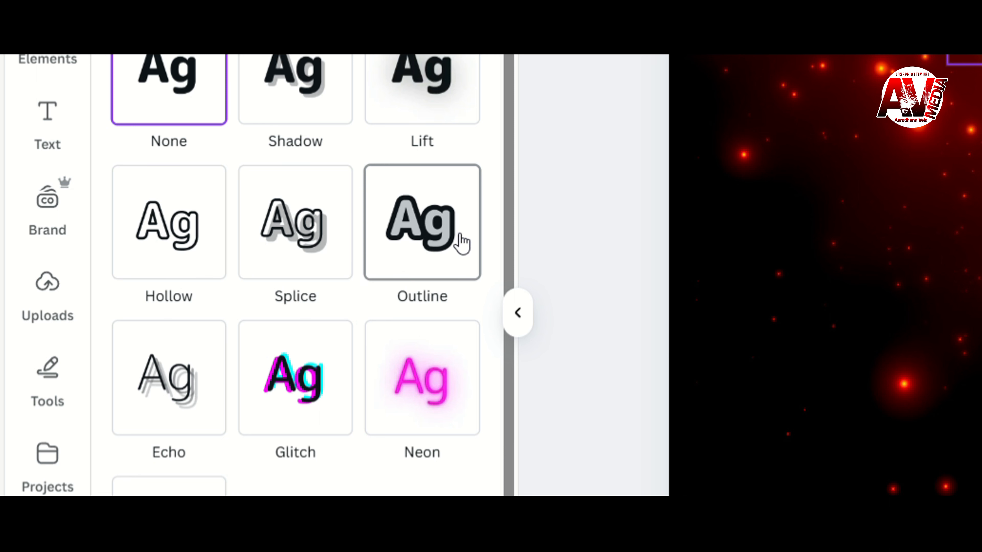
{"action": "left_click", "coordinate": [455, 242]}
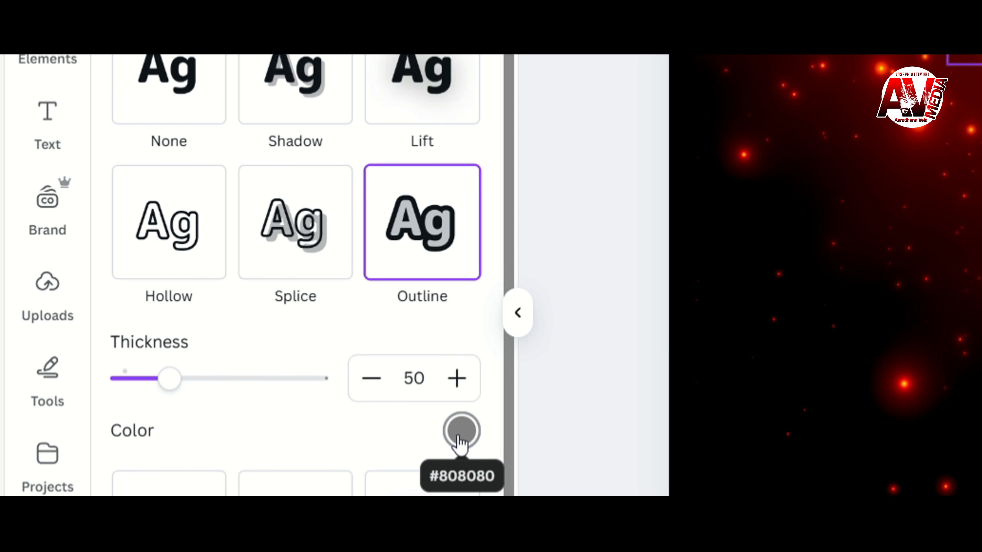
{"action": "left_click", "coordinate": [473, 444]}
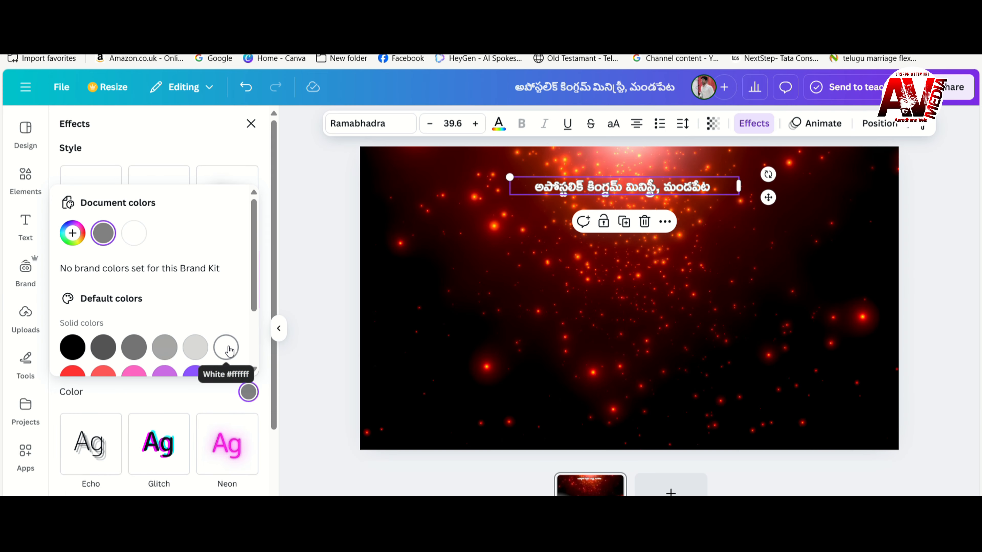
{"action": "left_click", "coordinate": [421, 350]}
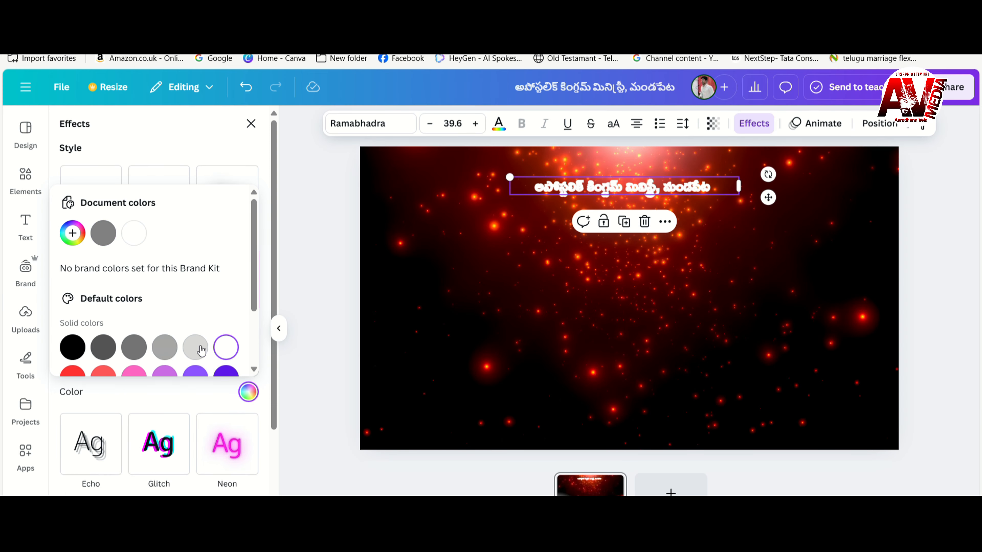
{"action": "left_click", "coordinate": [83, 346]}
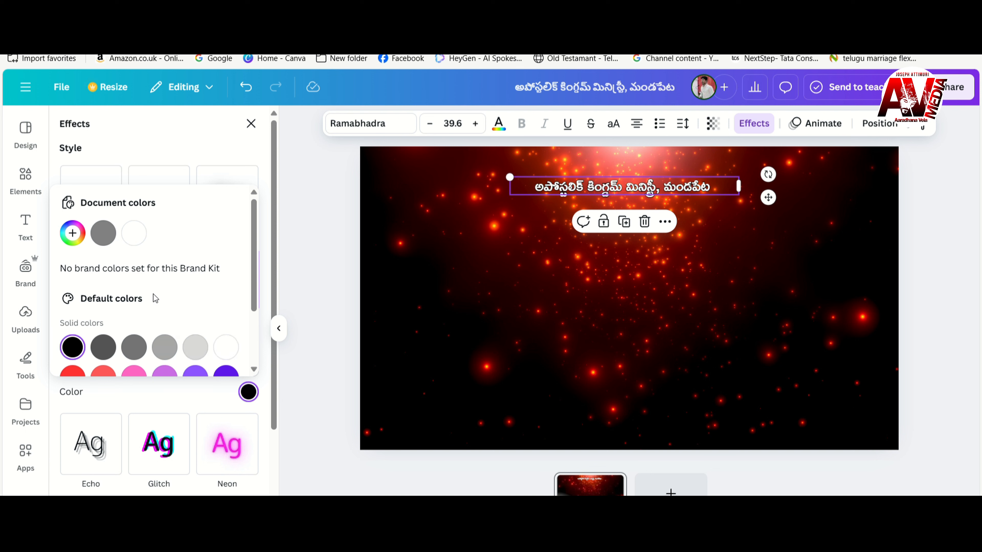
{"action": "left_click", "coordinate": [196, 144]}
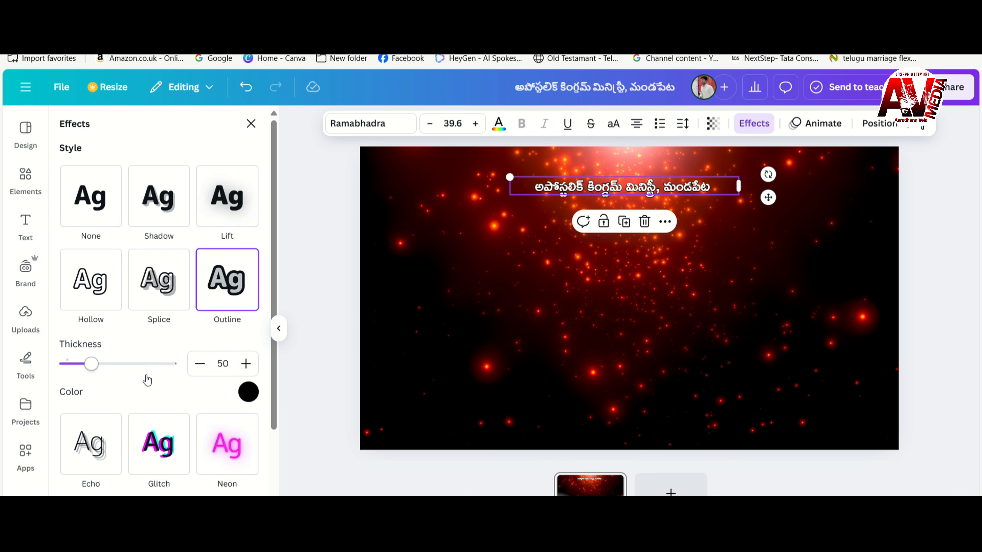
{"action": "left_click", "coordinate": [121, 369]}
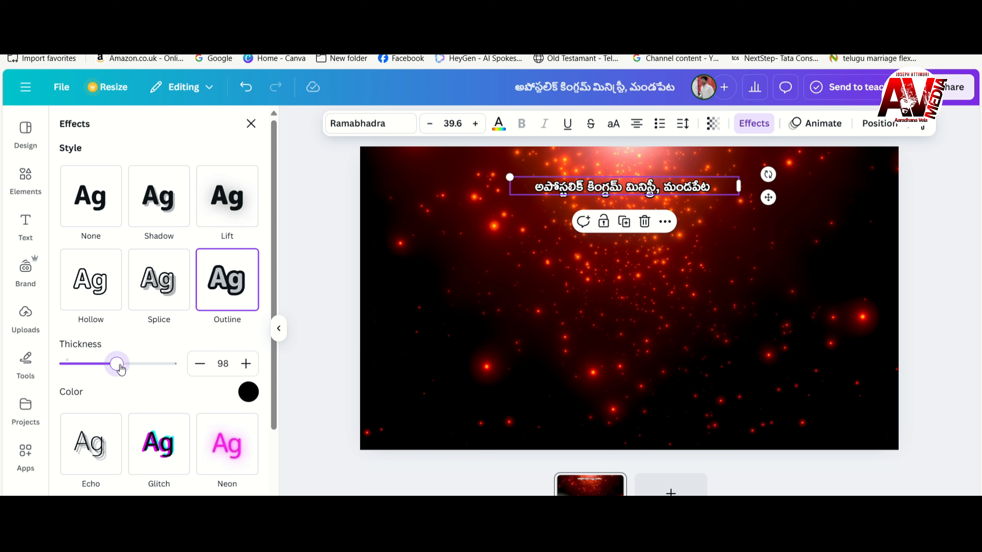
{"action": "mouse_move", "coordinate": [116, 364]}
{"action": "left_mouse_down"}
{"action": "mouse_move", "coordinate": [96, 365]}
{"action": "mouse_move", "coordinate": [120, 365]}
{"action": "left_mouse_up"}
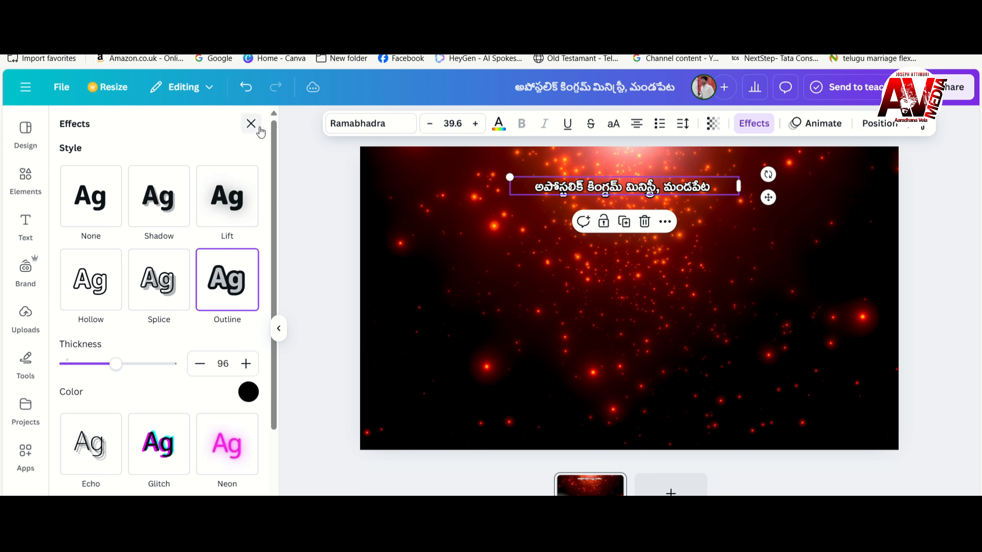
{"action": "left_click", "coordinate": [251, 124]}
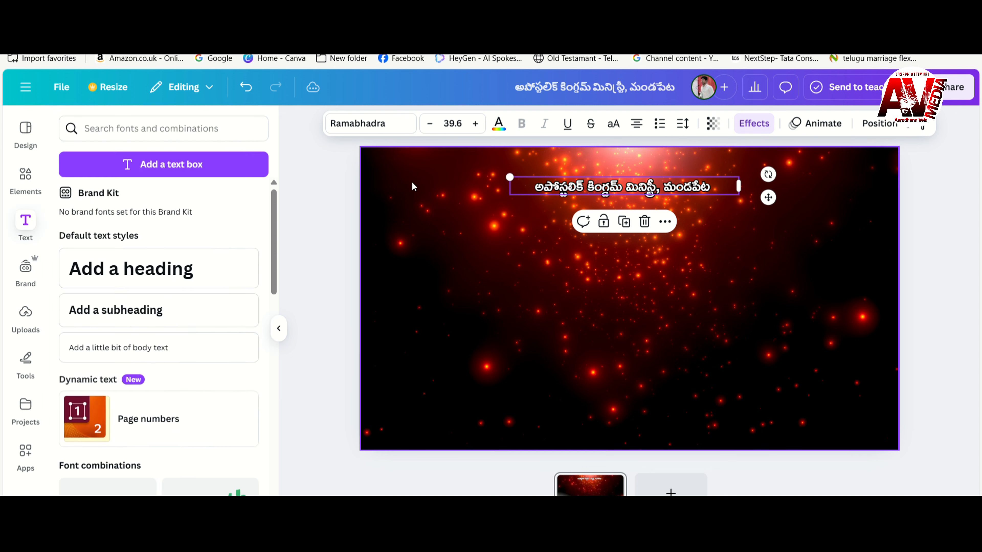
Duplicate the ministry name line and place the copy directly above the original.
{"action": "left_click", "coordinate": [624, 221]}
{"action": "left_click_drag", "start_coordinate": [640, 228], "coordinate": [640, 202]}
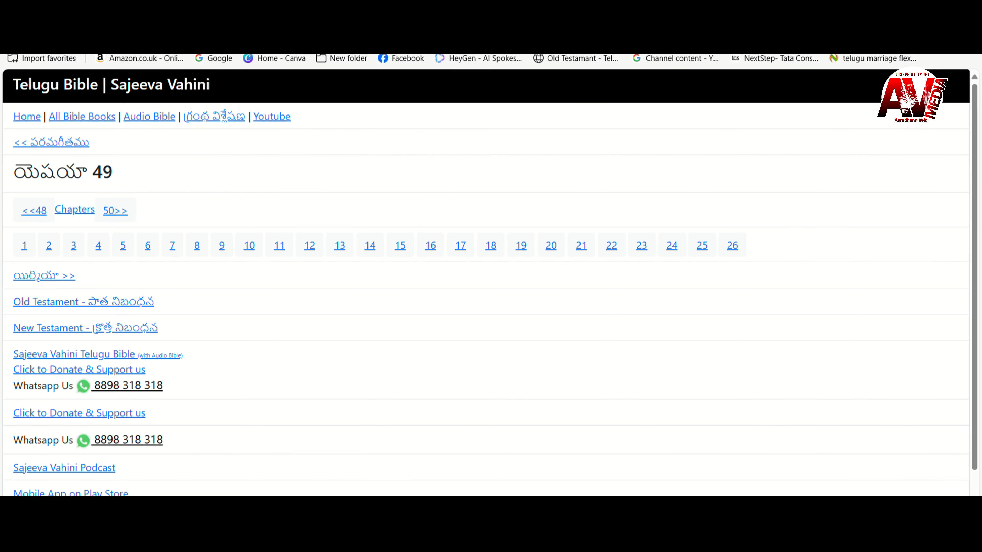
Switch to the Sajeeva Vahini Telugu Bible website and open verse 14 of 2 Chronicles chapter 7 from the Old Testament list.
{"action": "key", "text": "alt+Left"}
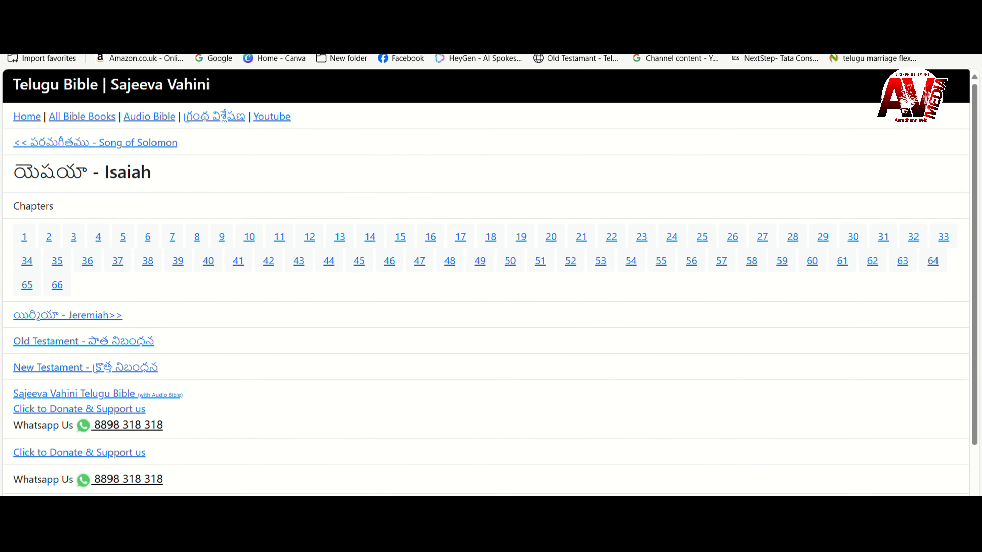
{"action": "key", "text": "alt+Left"}
{"action": "key", "text": "alt+Left"}
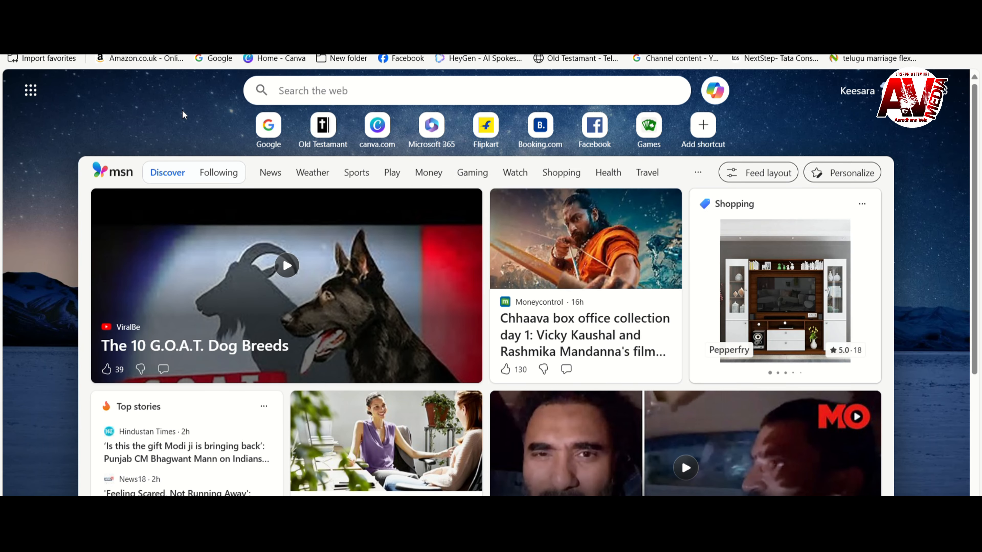
{"action": "left_click", "coordinate": [322, 137]}
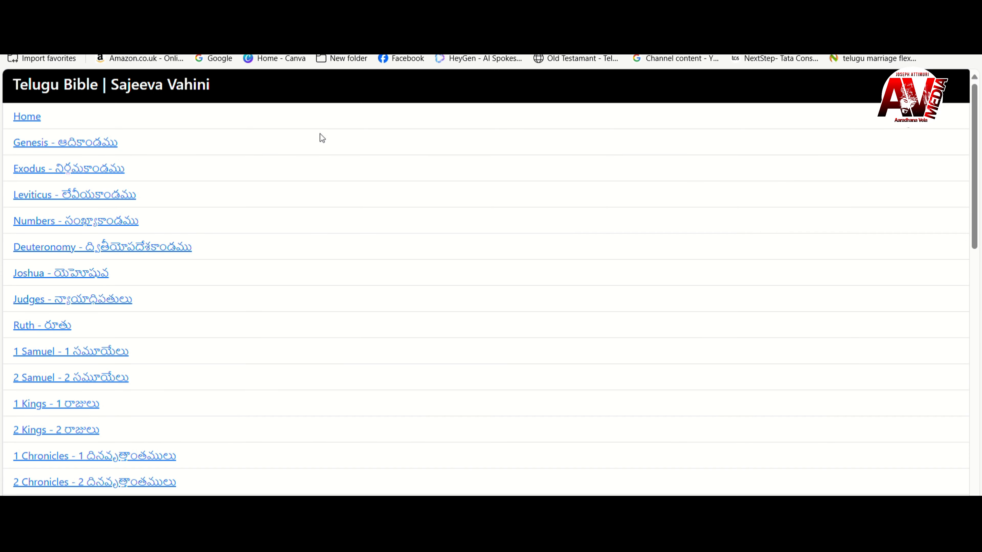
{"action": "scroll", "coordinate": [197, 301], "scroll_direction": "down", "scroll_amount": 1}
{"action": "scroll", "coordinate": [197, 301], "scroll_direction": "up", "scroll_amount": 1}
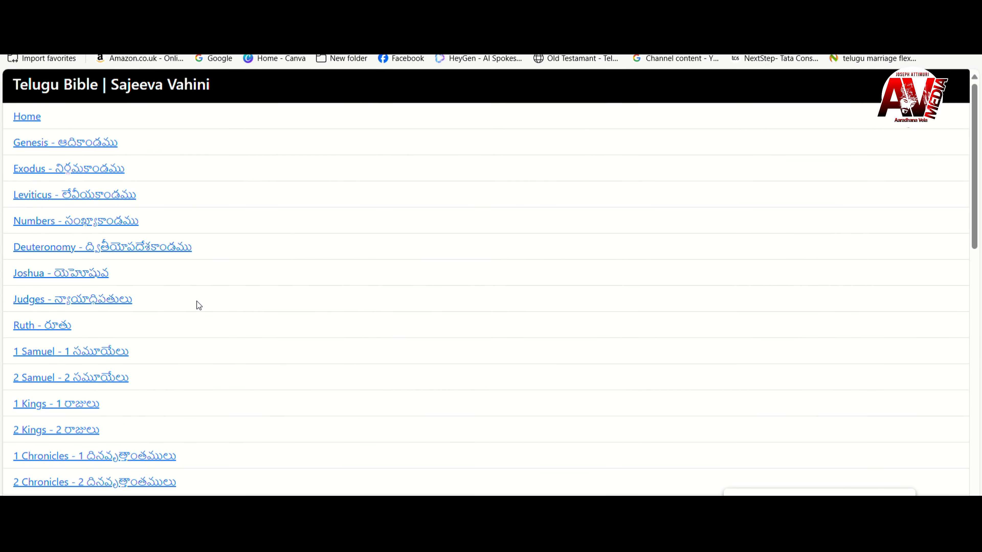
{"action": "scroll", "coordinate": [197, 302], "scroll_direction": "down", "scroll_amount": 5}
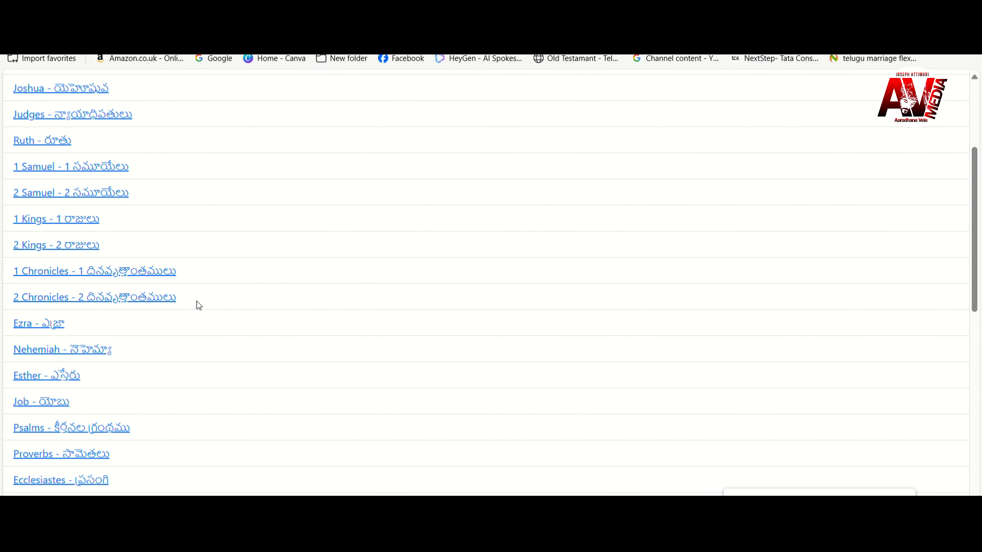
{"action": "scroll", "coordinate": [199, 305], "scroll_direction": "down", "scroll_amount": 3}
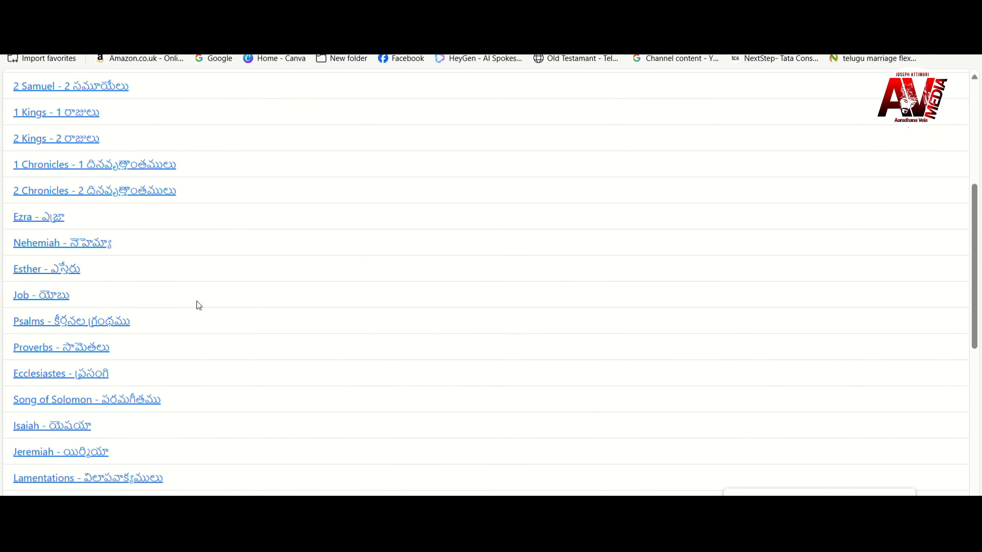
{"action": "left_click", "coordinate": [160, 192]}
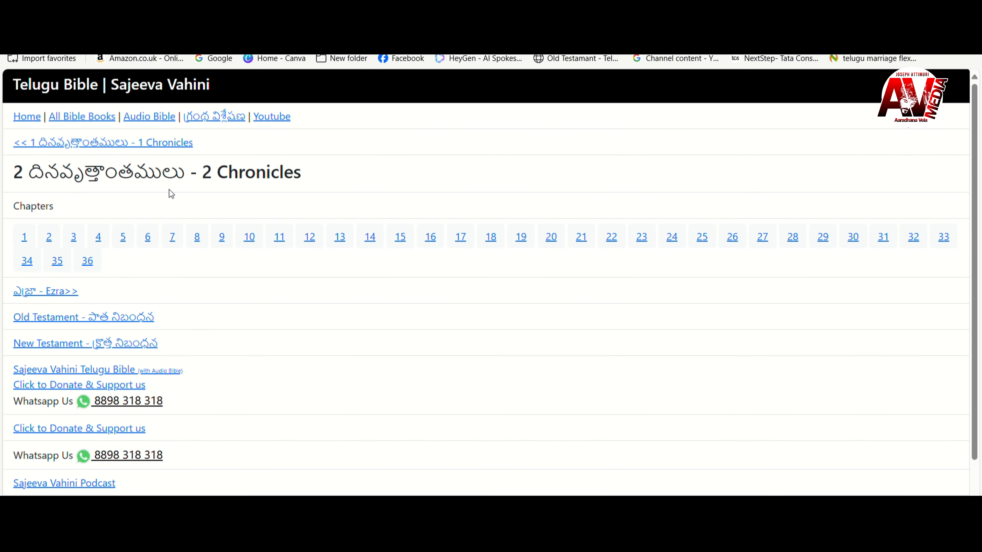
{"action": "left_click", "coordinate": [172, 237]}
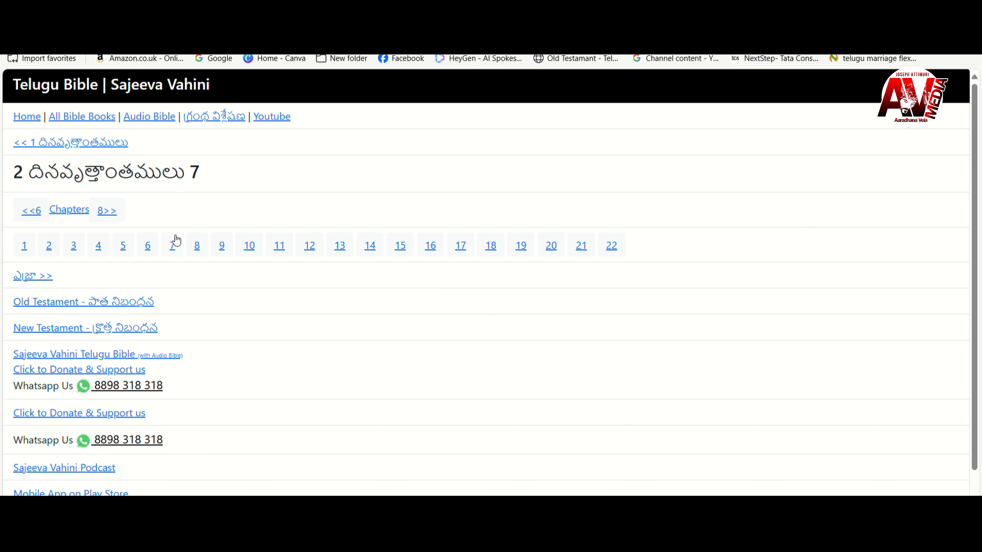
{"action": "left_click", "coordinate": [373, 248]}
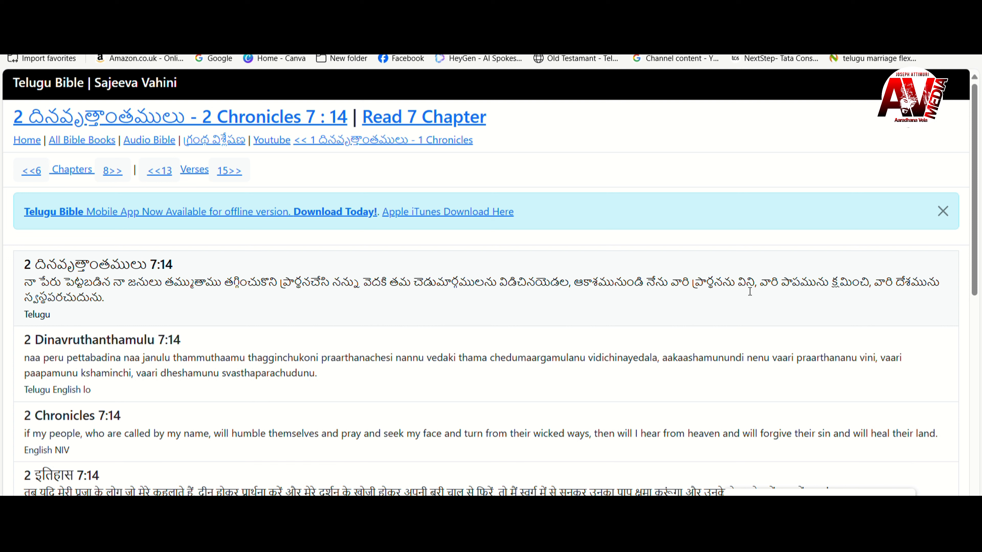
Using phrases copied from the verse, replace the duplicated line in Canva with "నేను వారి ప్రార్థనను విని.. దేశమును స్వస్థపరచుదును. 2 దిన 7:14".
{"action": "left_click_drag", "start_coordinate": [652, 287], "coordinate": [761, 288]}
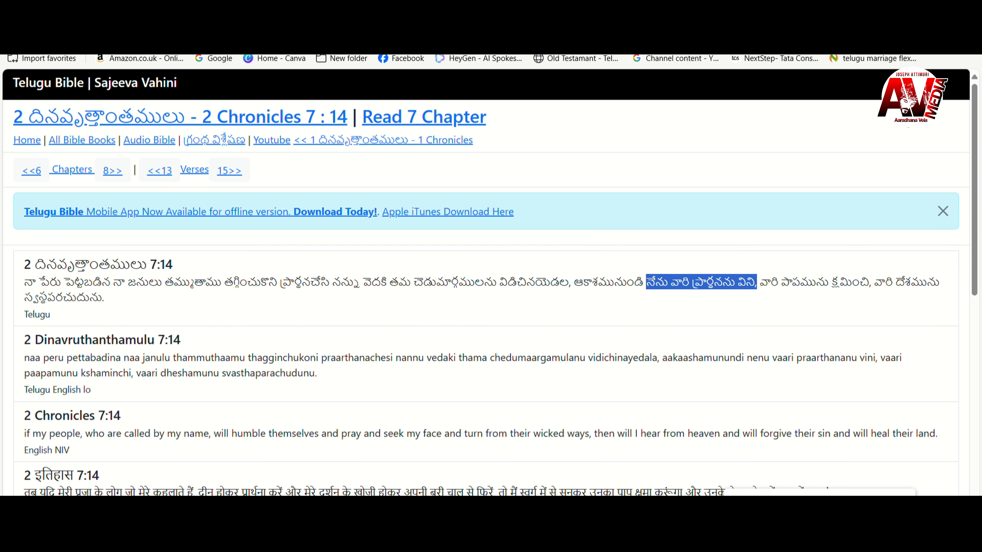
{"action": "key", "text": "ctrl+Tab"}
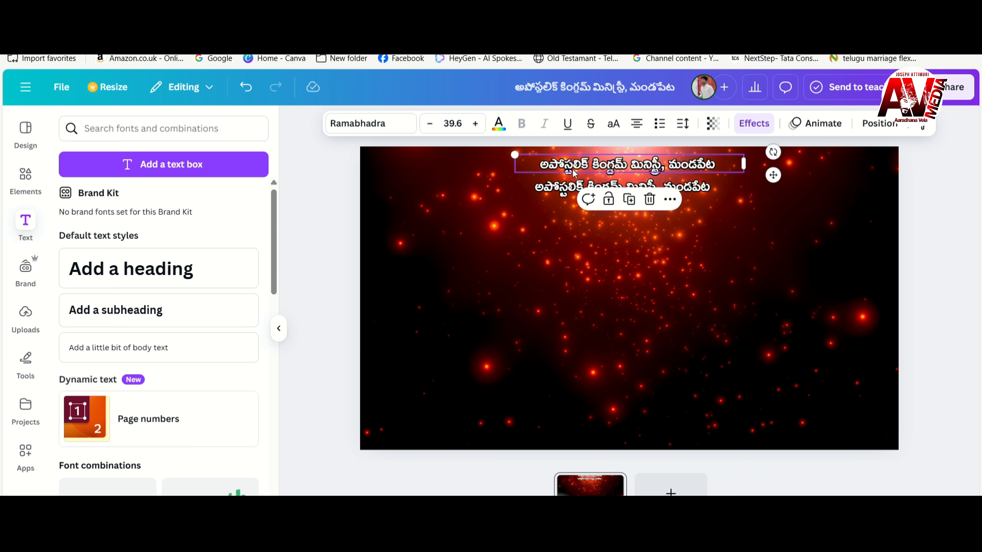
{"action": "triple_click", "coordinate": [598, 164]}
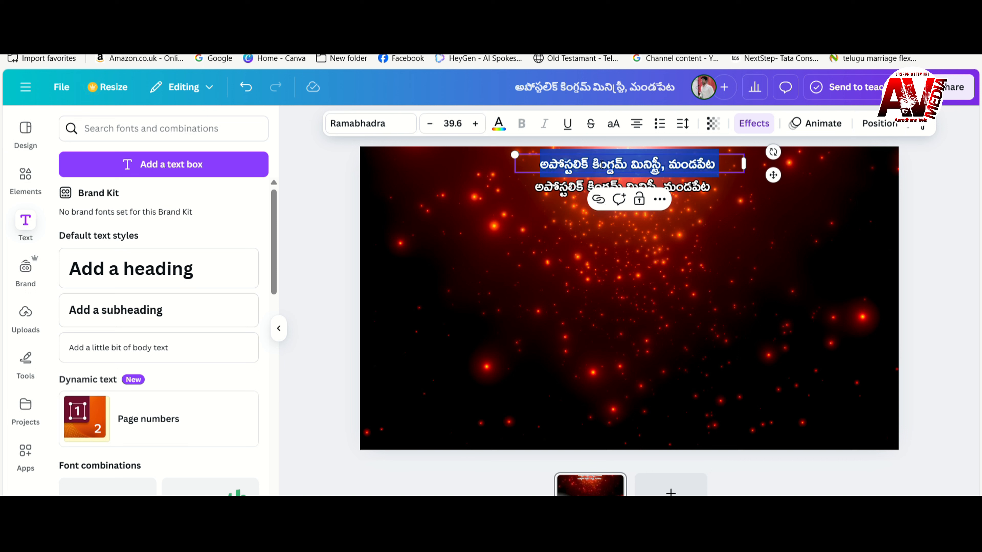
{"action": "key", "text": "BackSpace"}
{"action": "type", "text": "నేను వారి ప్రార్థనను విని,"}
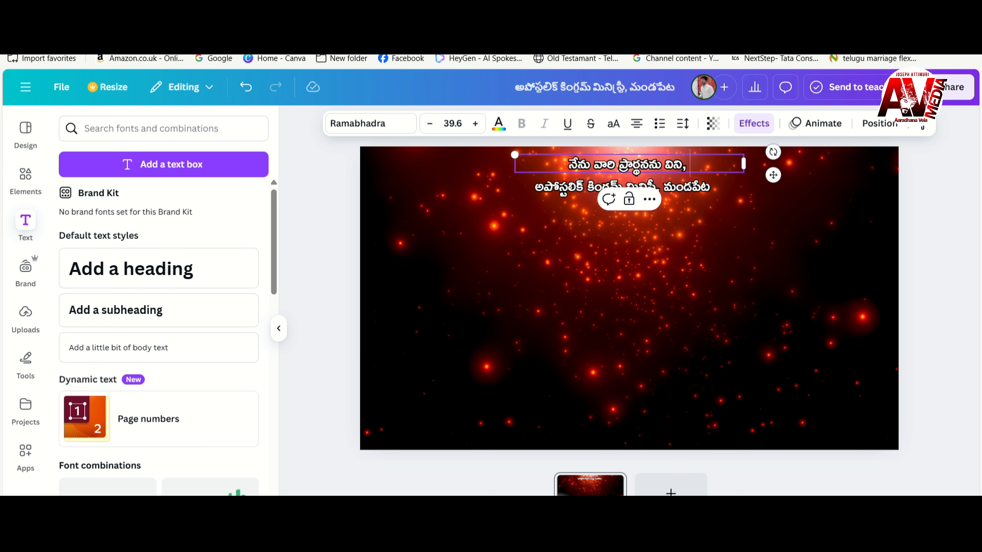
{"action": "key", "text": "ctrl+Tab"}
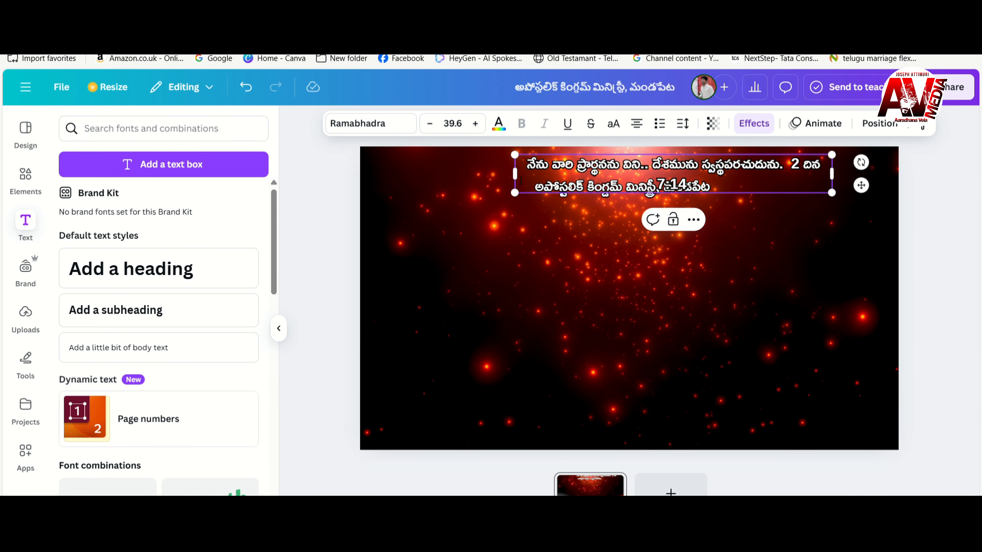
Reduce the verse line to font size 33.4, centre it at the page's top, and move the ministry name line up close beneath it.
{"action": "left_click_drag", "start_coordinate": [514, 173], "coordinate": [535, 173]}
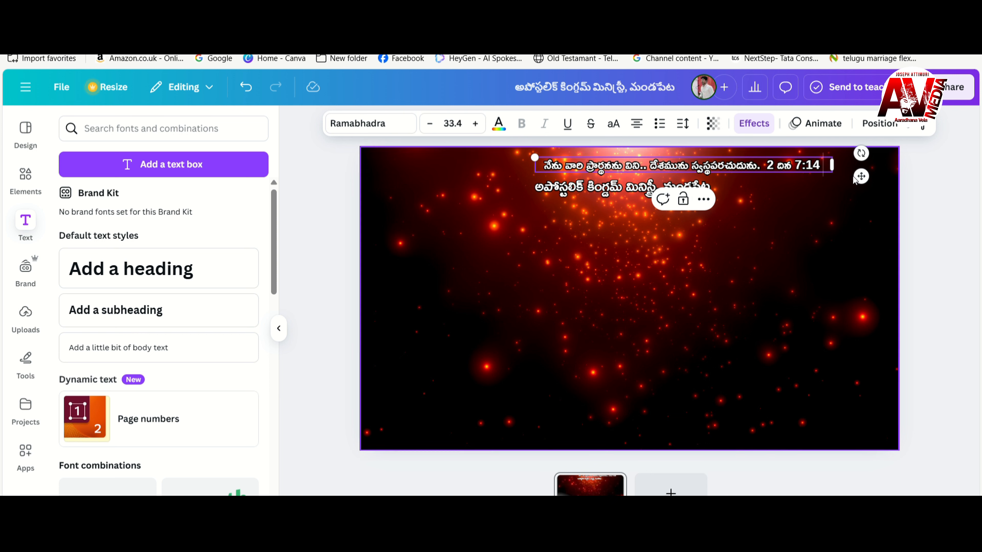
{"action": "left_click_drag", "start_coordinate": [862, 176], "coordinate": [812, 175]}
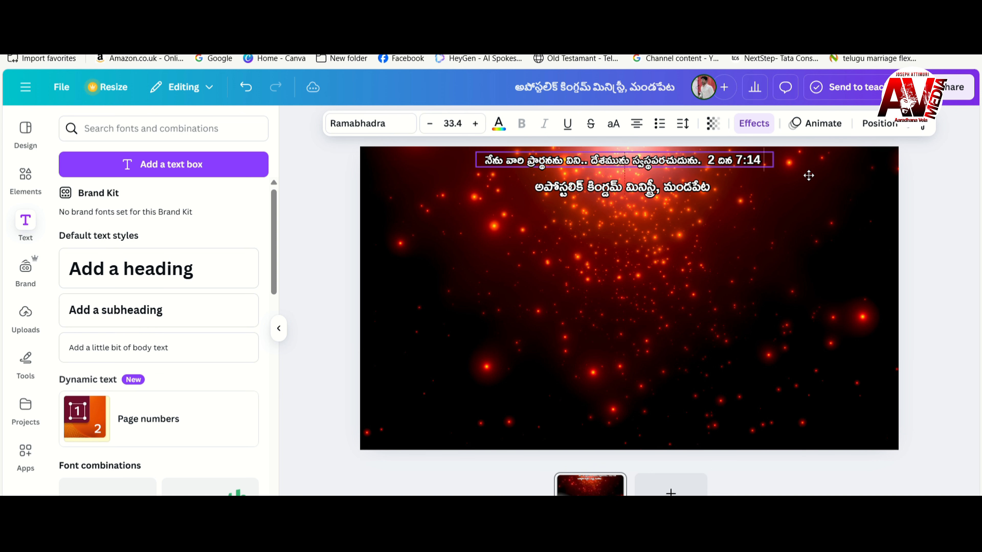
{"action": "left_click", "coordinate": [720, 194]}
{"action": "left_click_drag", "start_coordinate": [720, 193], "coordinate": [719, 189]}
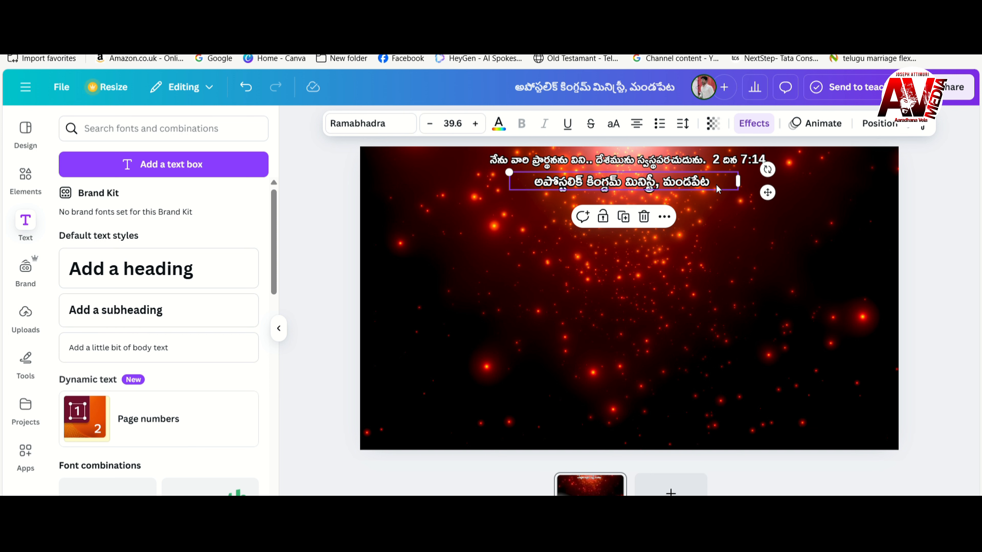
{"action": "left_click", "coordinate": [955, 173]}
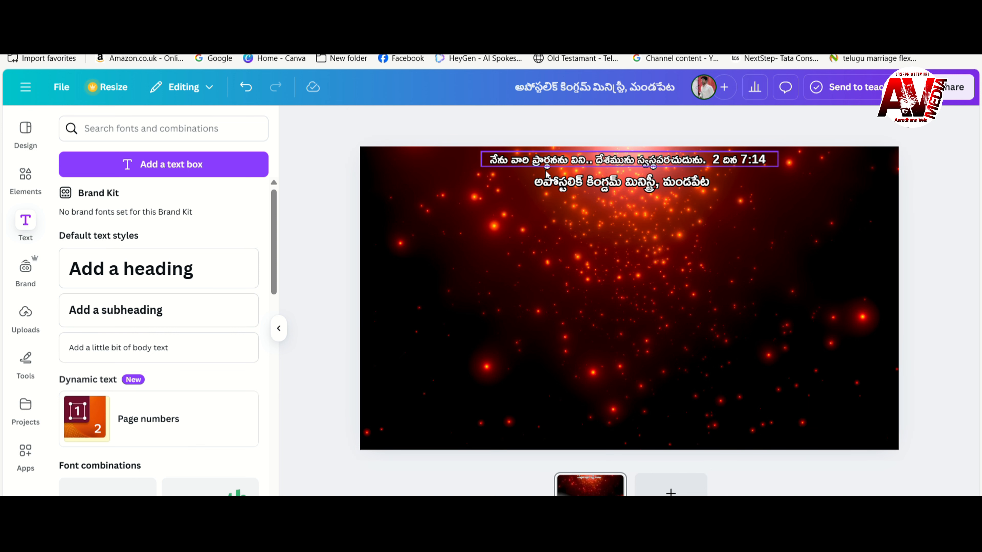
Add the round ministry logo from the uploaded images and place it small directly before the ministry name line.
{"action": "left_click", "coordinate": [26, 312]}
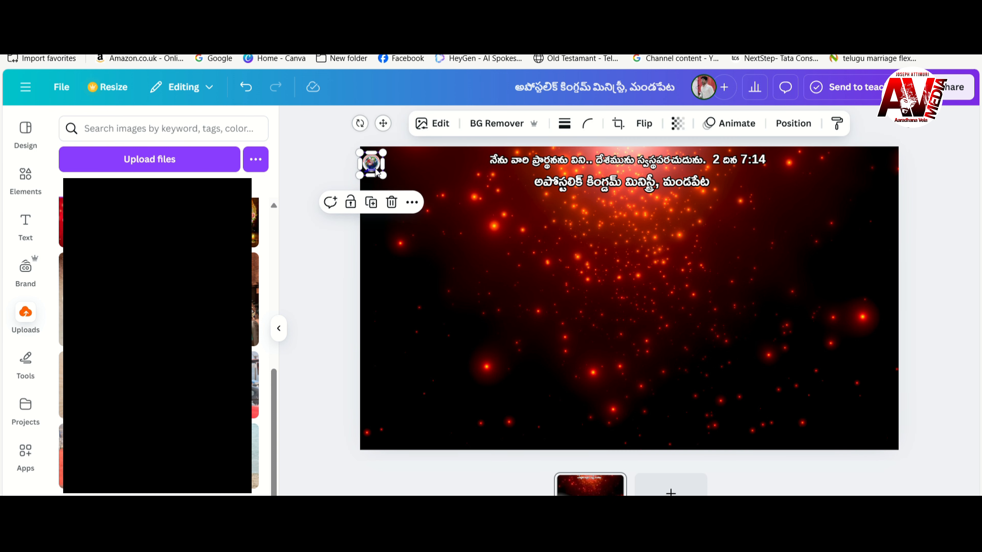
{"action": "left_click_drag", "start_coordinate": [379, 172], "coordinate": [521, 193]}
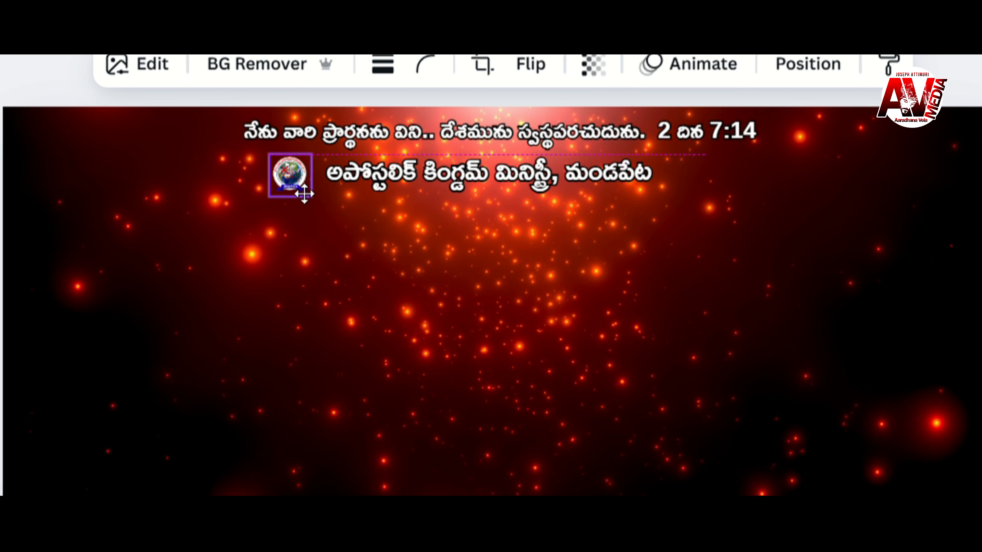
{"action": "left_click_drag", "start_coordinate": [304, 194], "coordinate": [343, 219]}
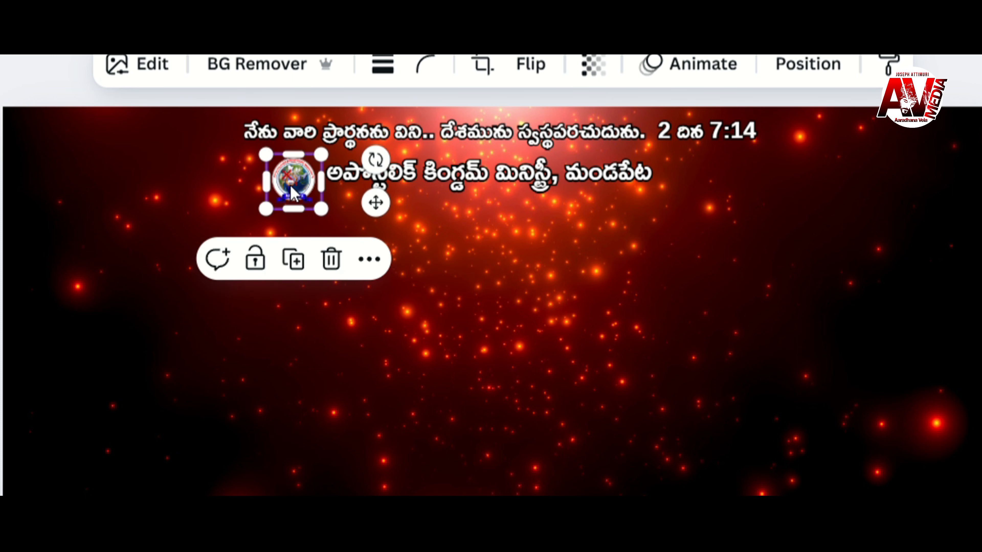
{"action": "left_click_drag", "start_coordinate": [291, 187], "coordinate": [301, 178]}
{"action": "left_click", "coordinate": [979, 203]}
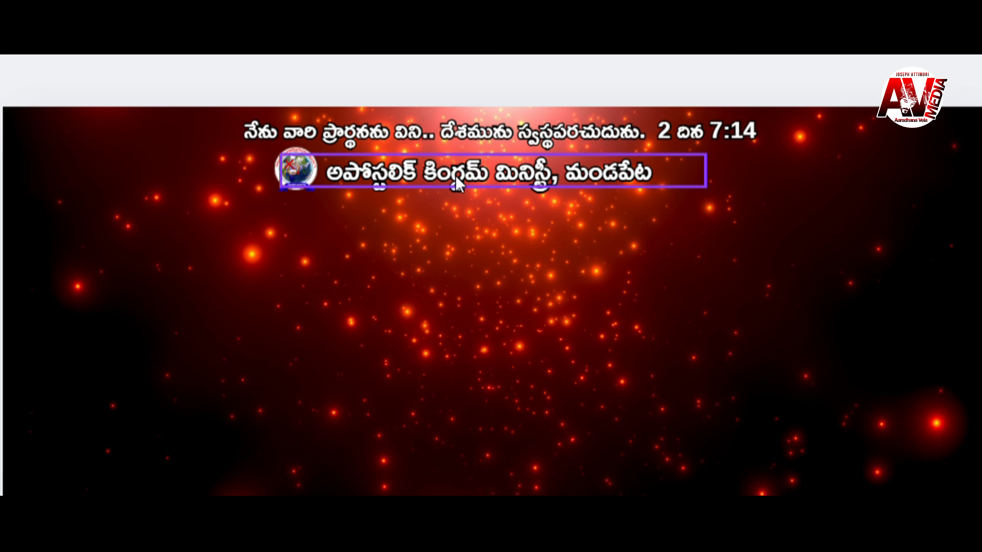
Move the ministry logo to the page's upper-left corner and enlarge it to span the height of both text lines.
{"action": "left_click", "coordinate": [291, 178]}
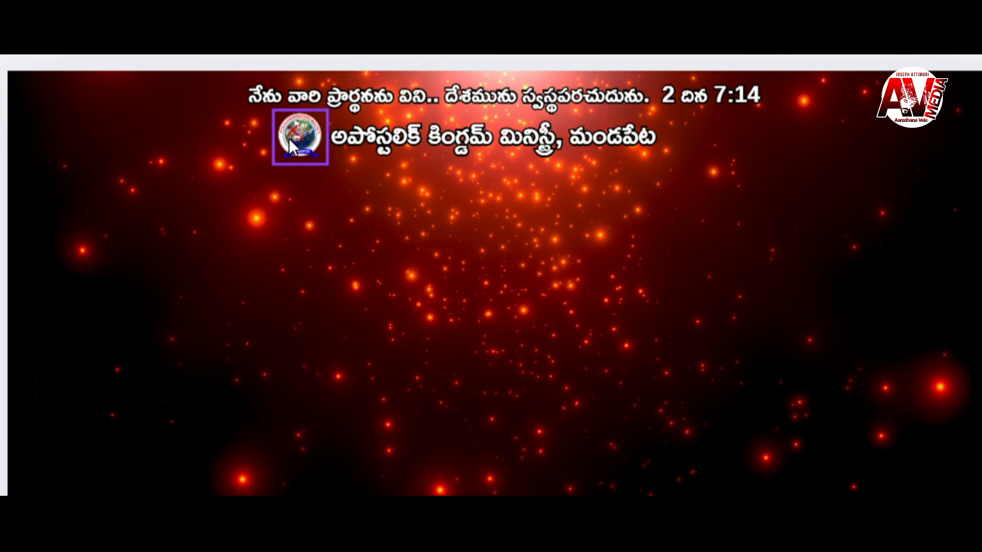
{"action": "left_click_drag", "start_coordinate": [291, 149], "coordinate": [116, 146]}
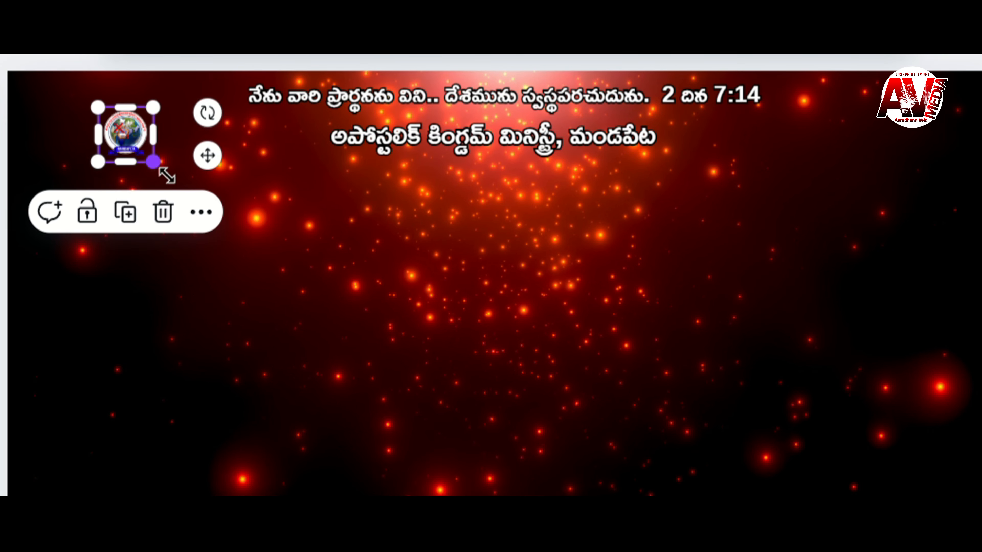
{"action": "left_click_drag", "start_coordinate": [167, 176], "coordinate": [254, 217]}
{"action": "left_click_drag", "start_coordinate": [202, 193], "coordinate": [199, 160]}
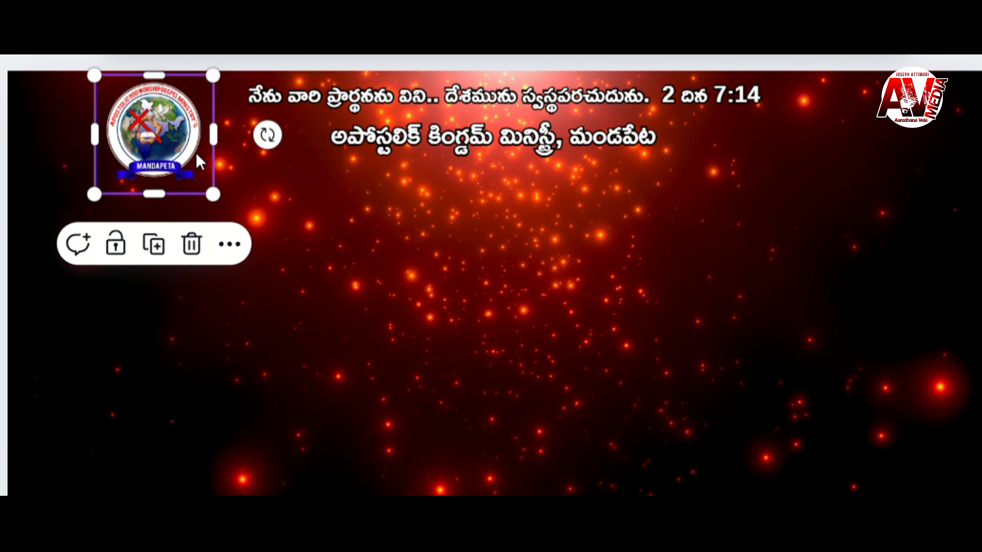
{"action": "left_click", "coordinate": [685, 166]}
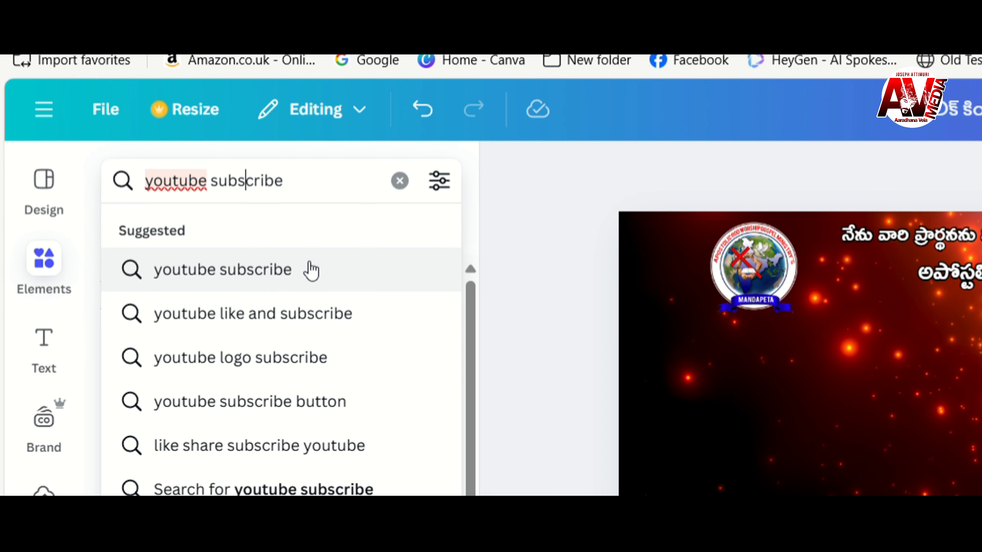
Search the graphics for "youtube subscribe", add the red SUBSCRIBE button with bell and hand, and shrink it into the page's upper-right corner.
{"action": "left_click", "coordinate": [180, 180]}
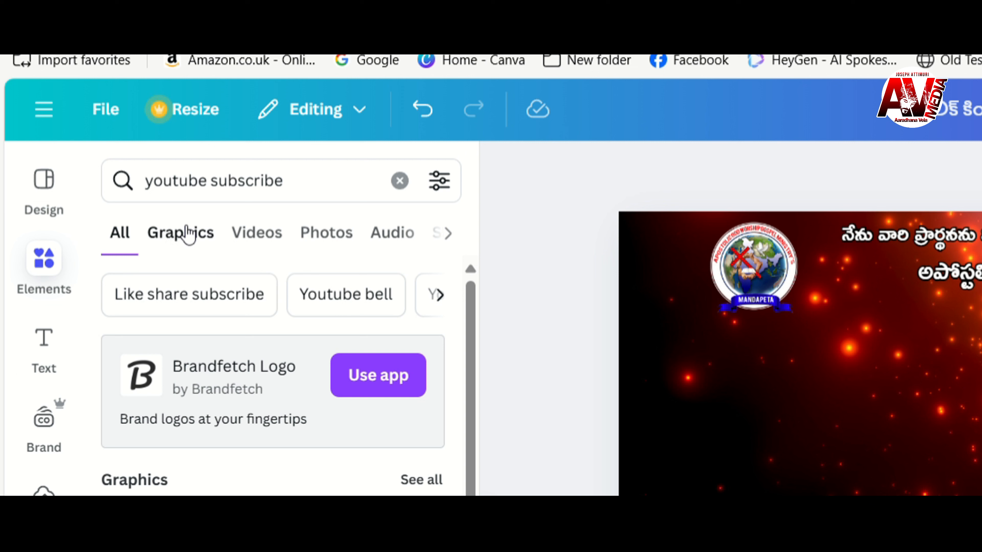
{"action": "left_click", "coordinate": [190, 234]}
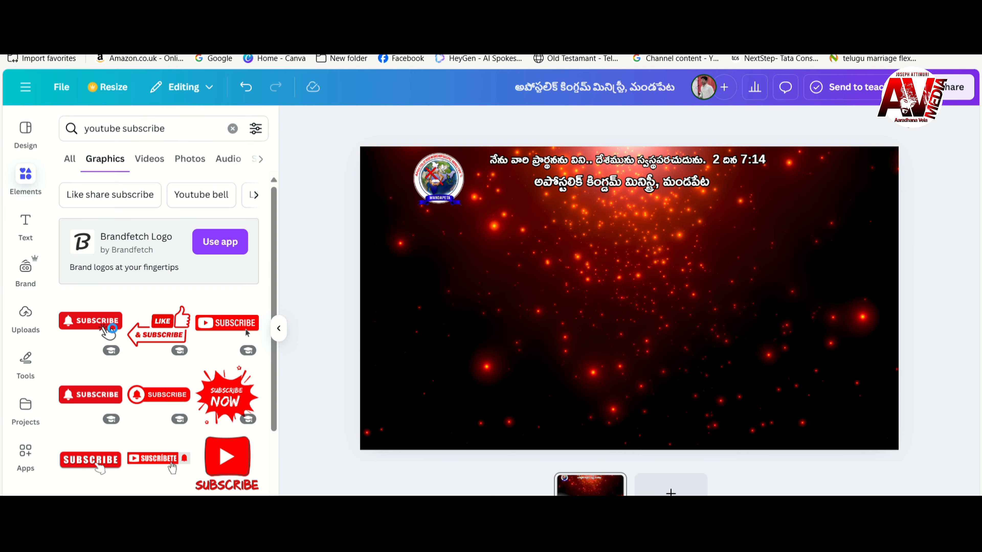
{"action": "left_click", "coordinate": [109, 327]}
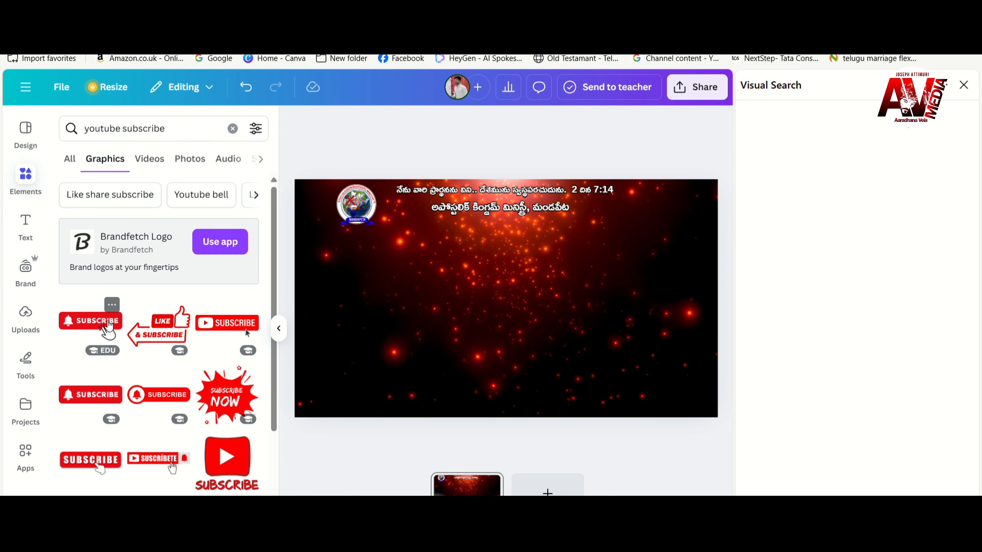
{"action": "left_click", "coordinate": [964, 90]}
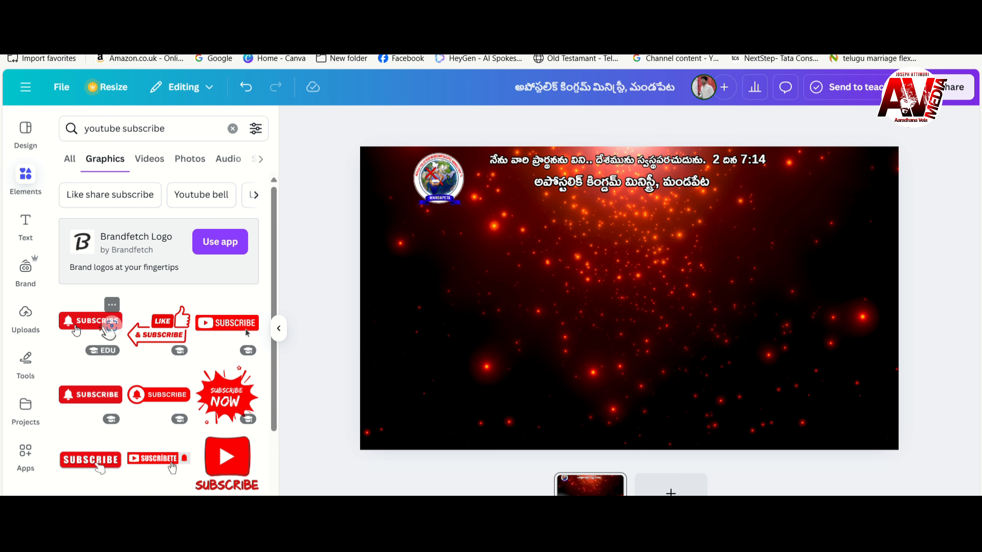
{"action": "left_click", "coordinate": [82, 325]}
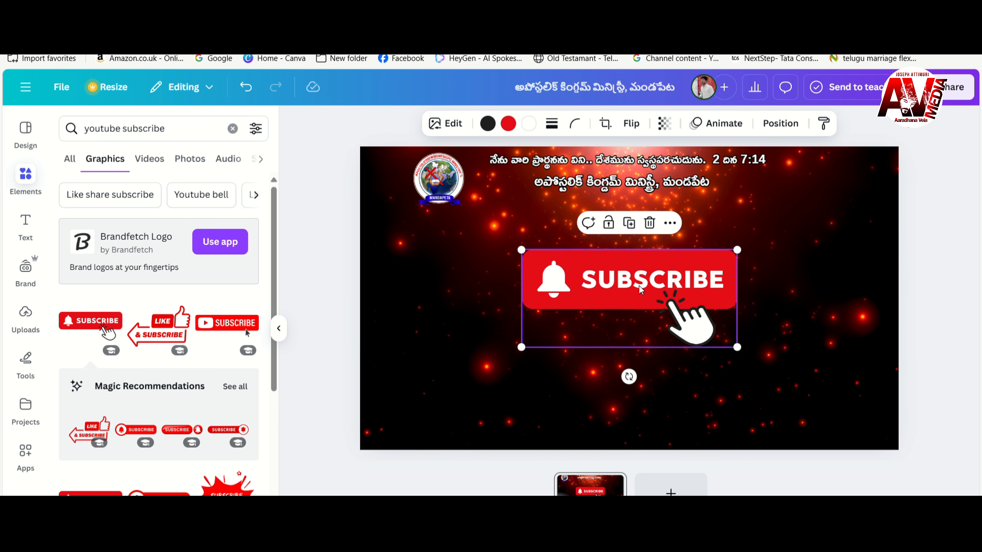
{"action": "left_click_drag", "start_coordinate": [745, 351], "coordinate": [868, 191]}
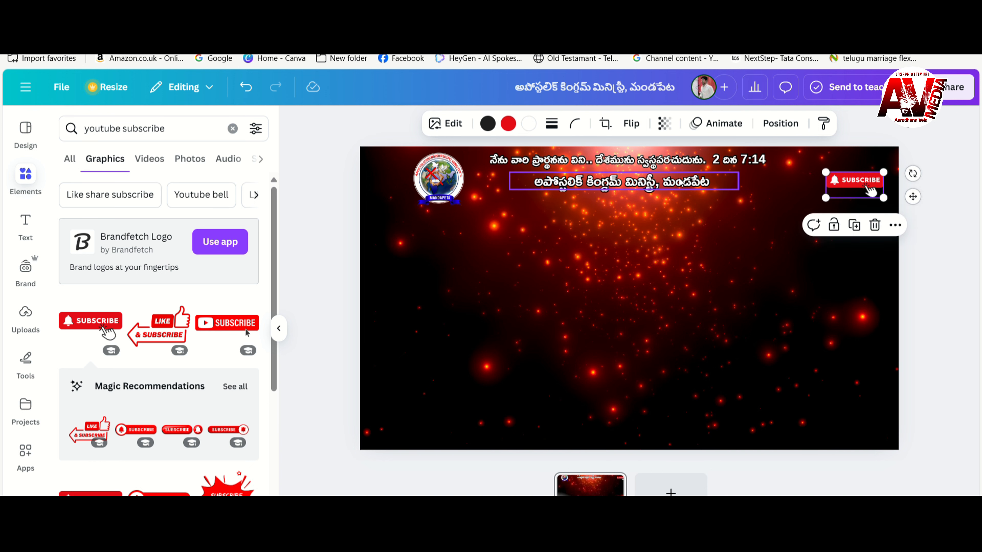
Duplicate the ministry name line and place the copy below the subscribe button.
{"action": "left_click", "coordinate": [665, 184]}
{"action": "left_click", "coordinate": [623, 217]}
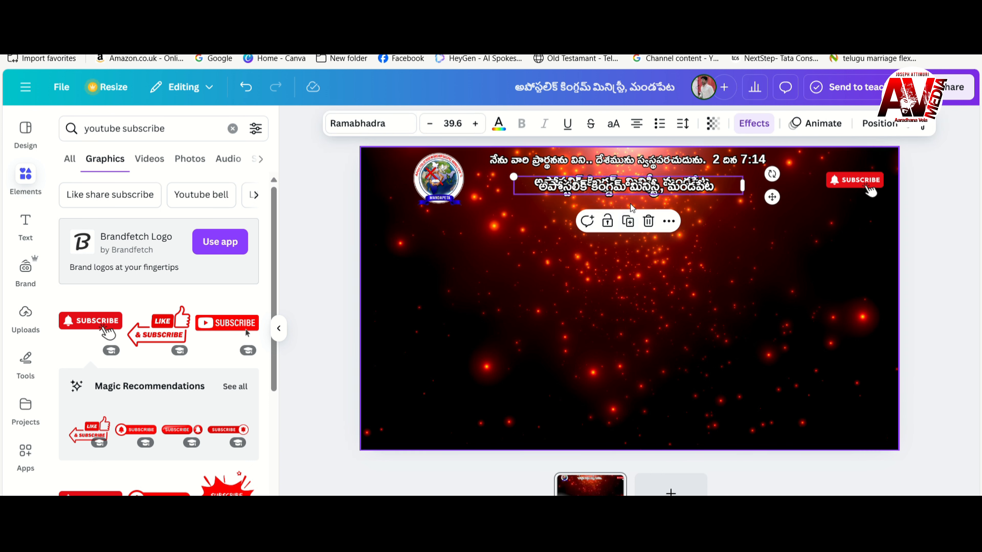
{"action": "left_click_drag", "start_coordinate": [635, 192], "coordinate": [768, 229]}
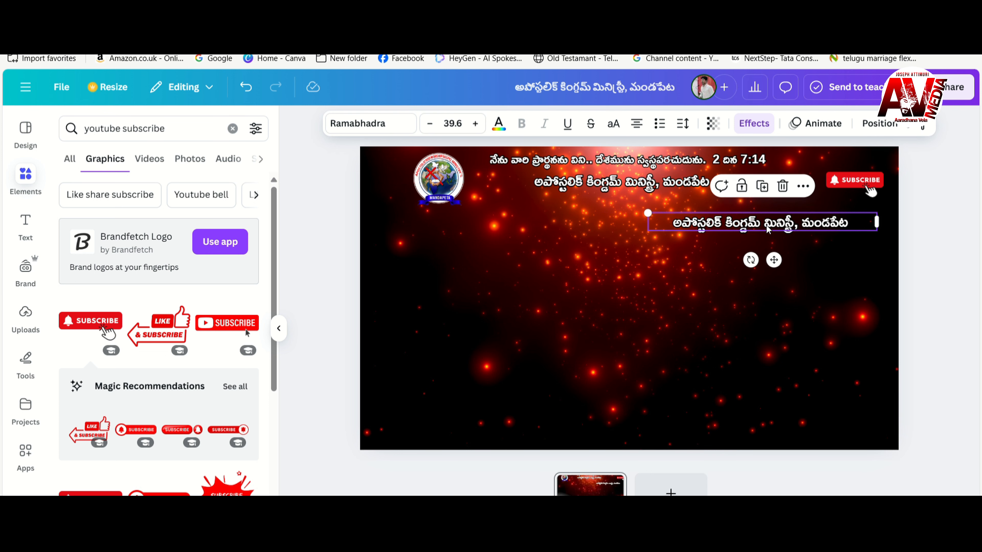
Replace the text of the copied line with "Apostolic Kingdom".
{"action": "double_click", "coordinate": [808, 225]}
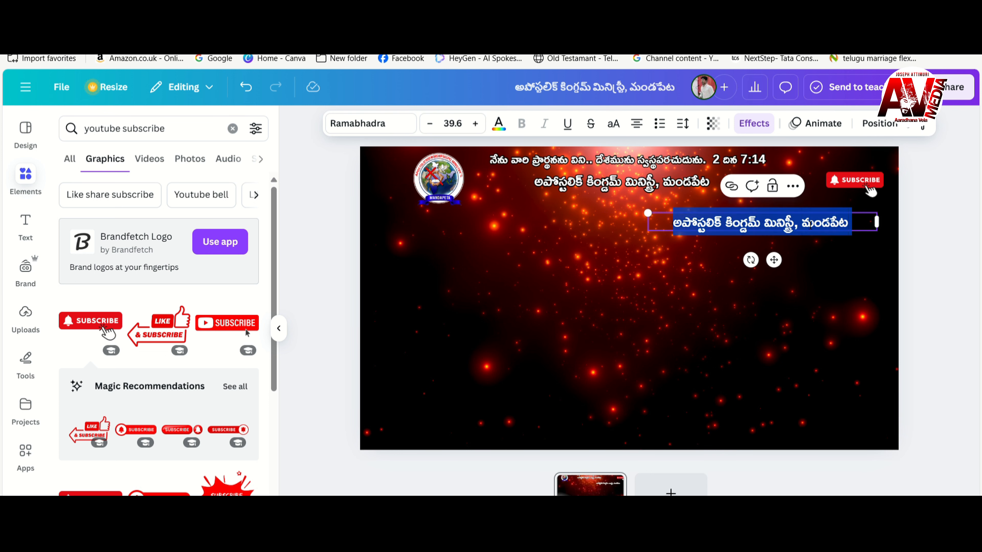
{"action": "key", "text": "BackSpace"}
{"action": "type", "text": "Apos"}
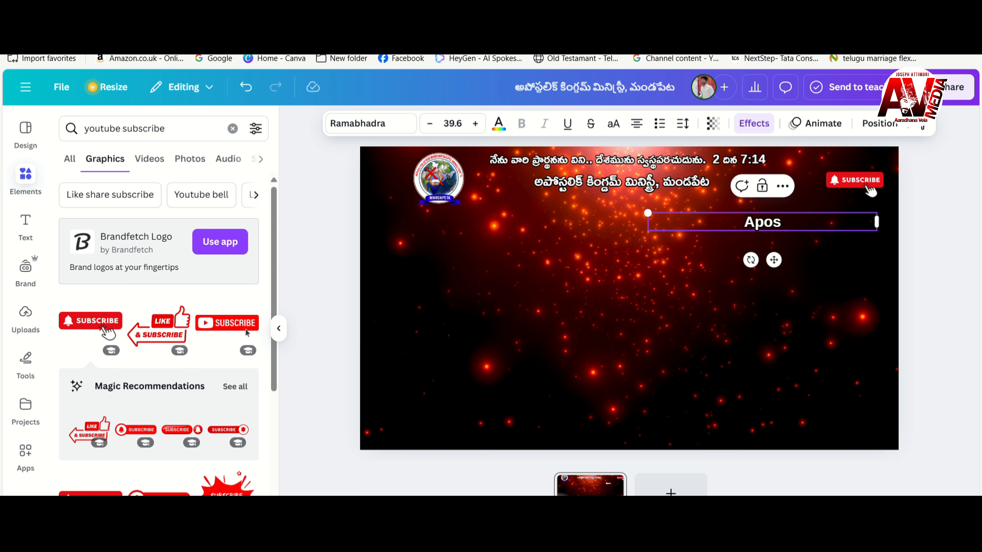
{"action": "type", "text": "tolic"}
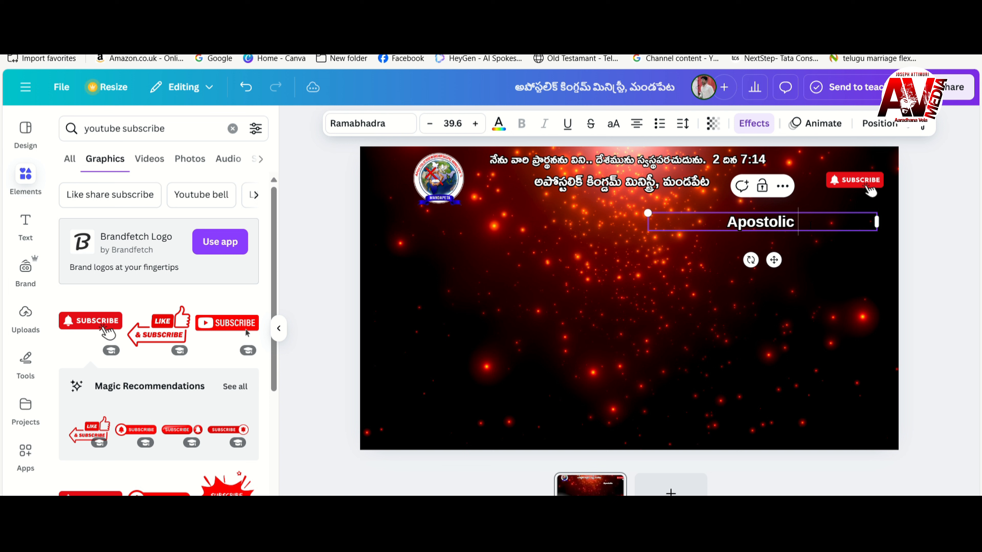
{"action": "type", "text": " ki"}
{"action": "key", "text": "BackSpace"}
{"action": "key", "text": "BackSpace"}
{"action": "type", "text": "K"}
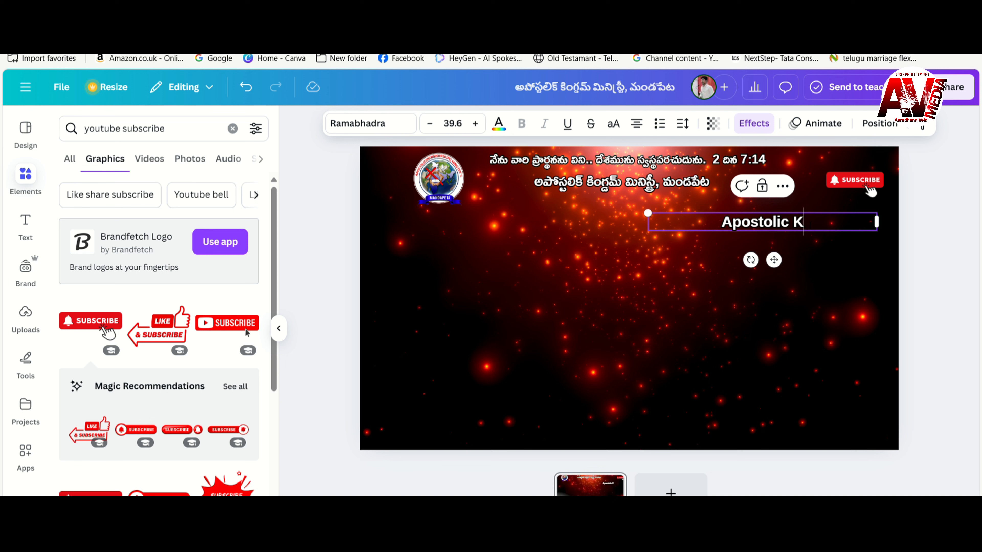
{"action": "type", "text": "ingdom"}
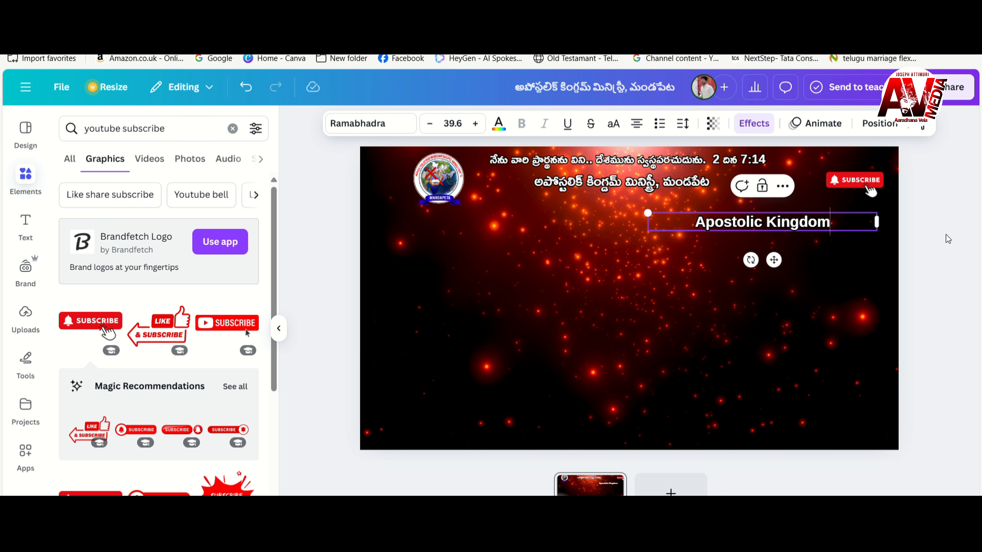
Narrow the "Apostolic Kingdom" text box, reduce it to font size 23.2 and place it directly above the subscribe button.
{"action": "left_click_drag", "start_coordinate": [886, 228], "coordinate": [804, 229]}
{"action": "left_click_drag", "start_coordinate": [654, 223], "coordinate": [858, 209]}
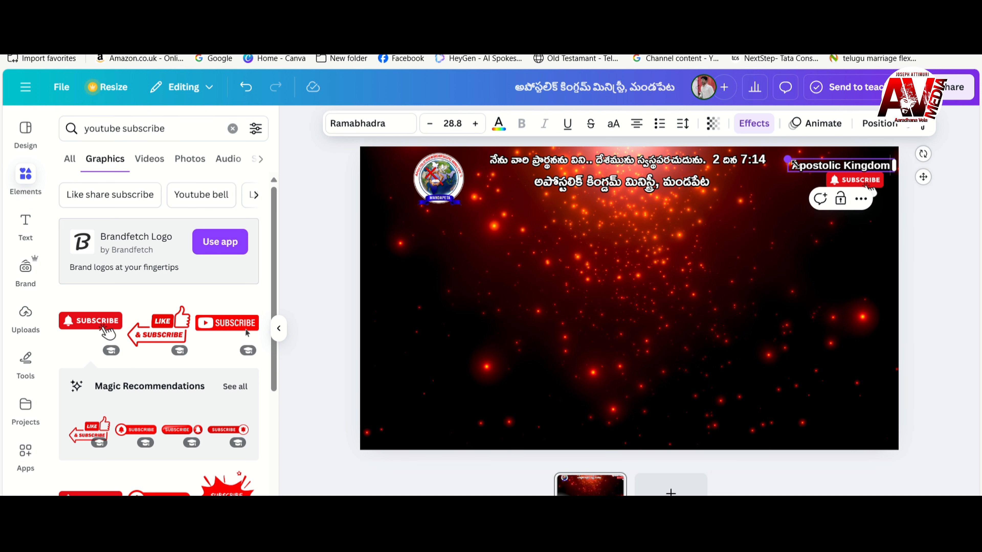
{"action": "left_click_drag", "start_coordinate": [791, 159], "coordinate": [809, 163]}
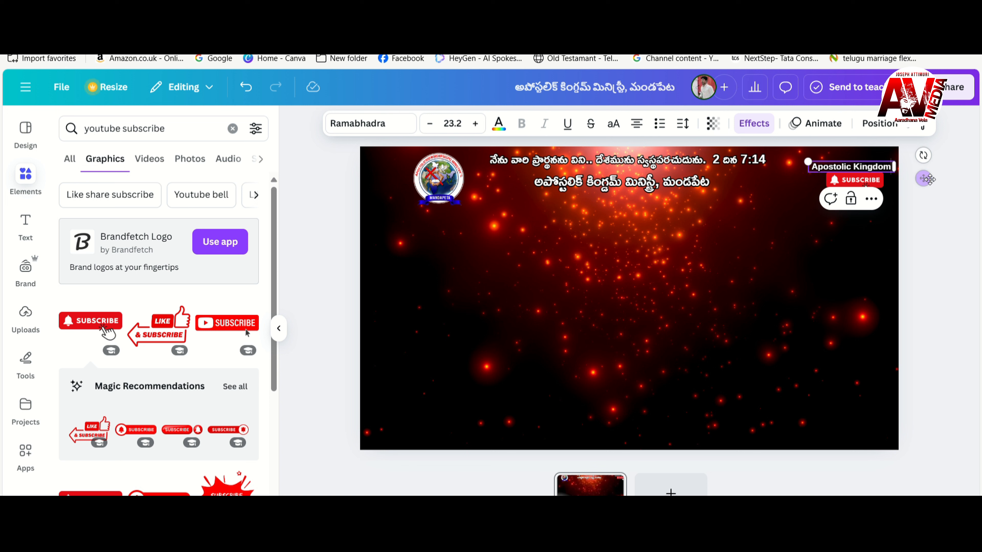
{"action": "left_click_drag", "start_coordinate": [930, 183], "coordinate": [927, 177]}
Duplicate the ministry name line again, move the copy to the page's left side below the logo and clear its text.
{"action": "left_click", "coordinate": [655, 192]}
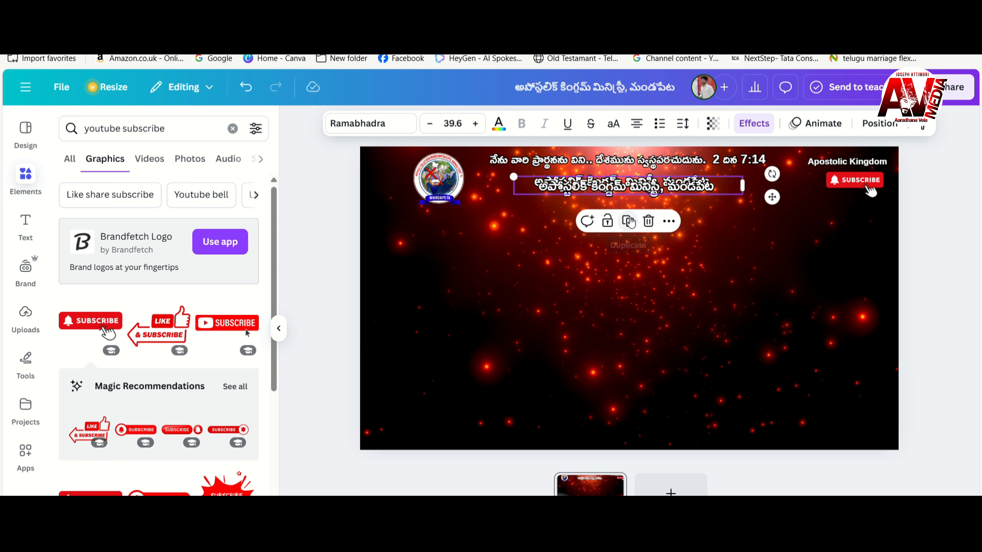
{"action": "left_click_drag", "start_coordinate": [653, 190], "coordinate": [495, 256]}
{"action": "left_click", "coordinate": [517, 256]}
{"action": "key", "text": "shift+Home"}
{"action": "key", "text": "ctrl+a"}
{"action": "key", "text": "BackSpace"}
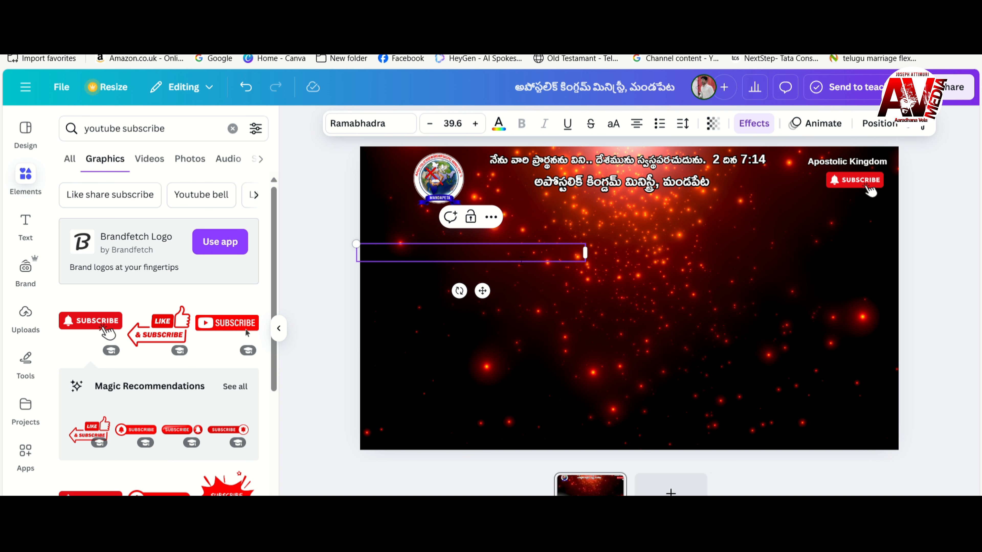
Write "రండి, కడవరి ఉజ్జీవము కొరకు" with "కలిసి ప్రార్ధిద్దాం..." on a second line in the emptied text box.
{"action": "type", "text": "randi"}
{"action": "key", "text": "BackSpace"}
{"action": "type", "text": ", kada"}
{"action": "type", "text": "vari "}
{"action": "type", "text": "u"}
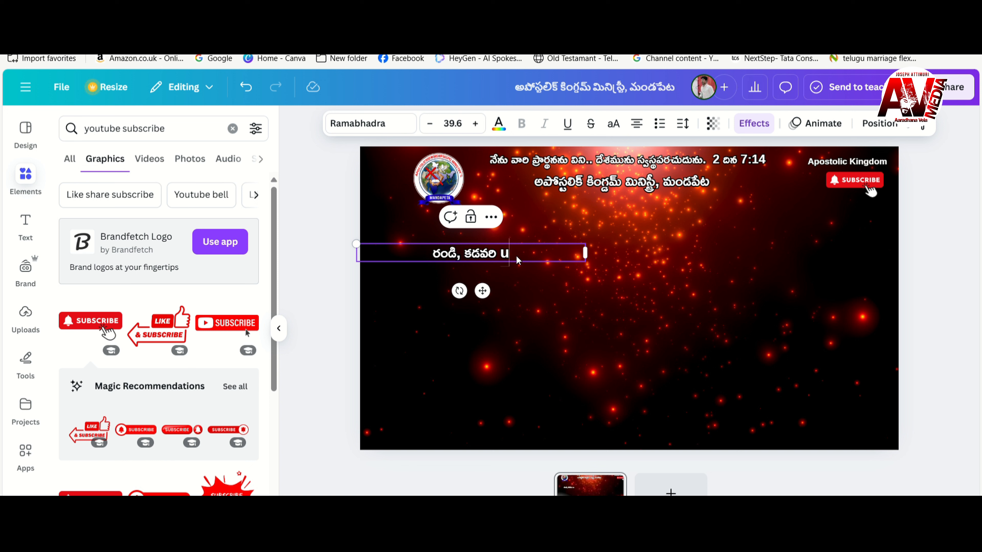
{"action": "type", "text": "jjee"}
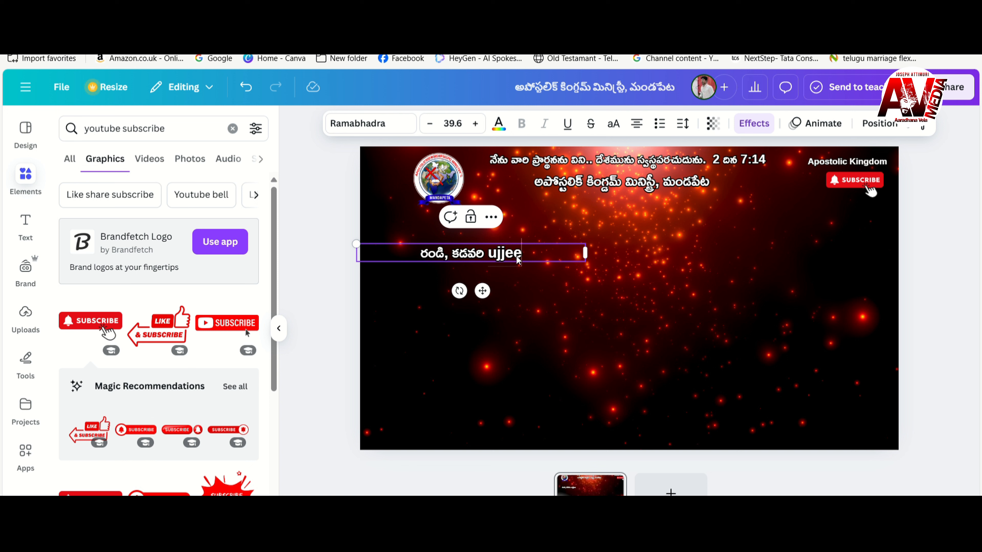
{"action": "type", "text": "vam"}
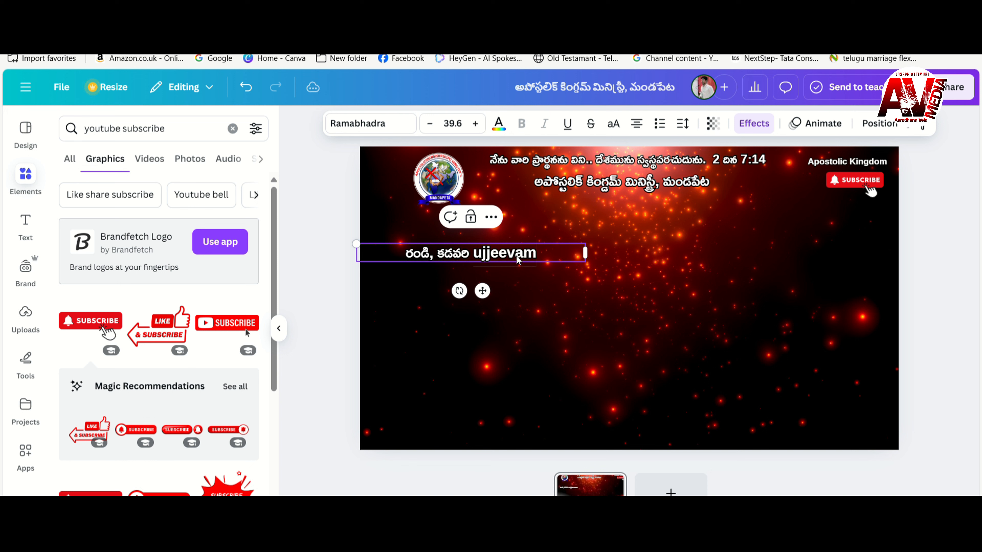
{"action": "type", "text": " koraku"}
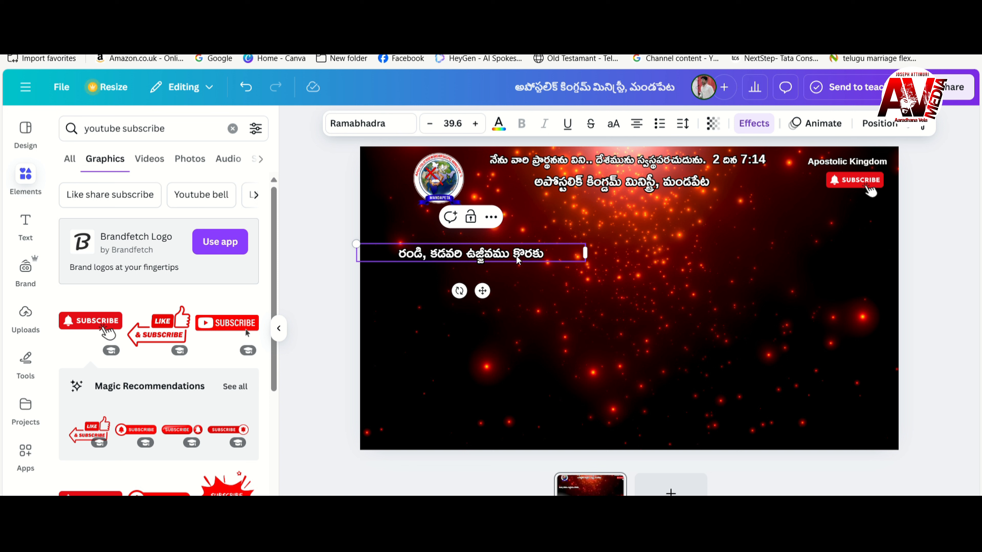
{"action": "key", "text": "Return"}
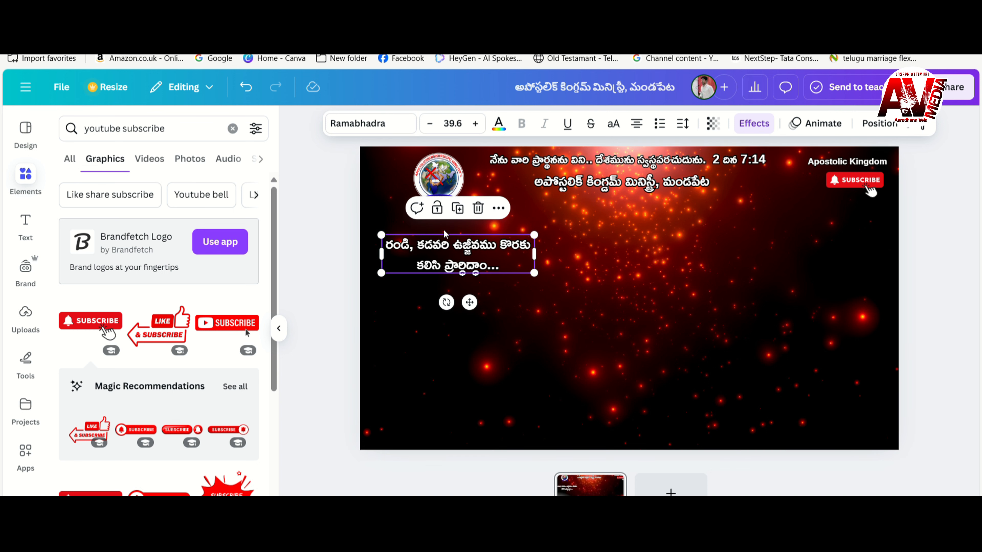
Reduce the two-line prayer invitation to font size 32.4 and position it just beneath the logo.
{"action": "left_click_drag", "start_coordinate": [443, 247], "coordinate": [445, 230]}
{"action": "left_click_drag", "start_coordinate": [537, 258], "coordinate": [473, 243]}
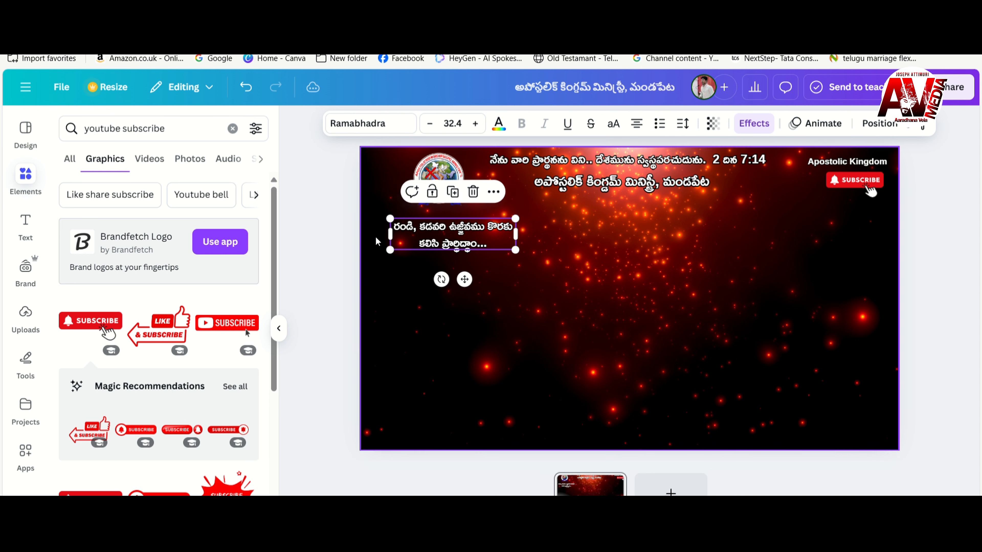
{"action": "left_click", "coordinate": [331, 244]}
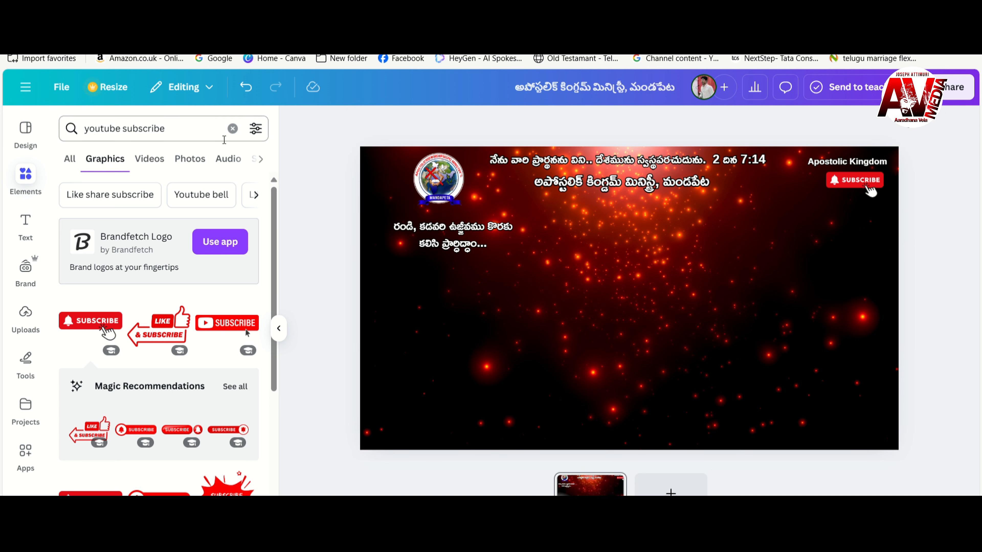
Search the graphics for "Pigeon" and add the white dove with spread wings to the page.
{"action": "left_click", "coordinate": [233, 129]}
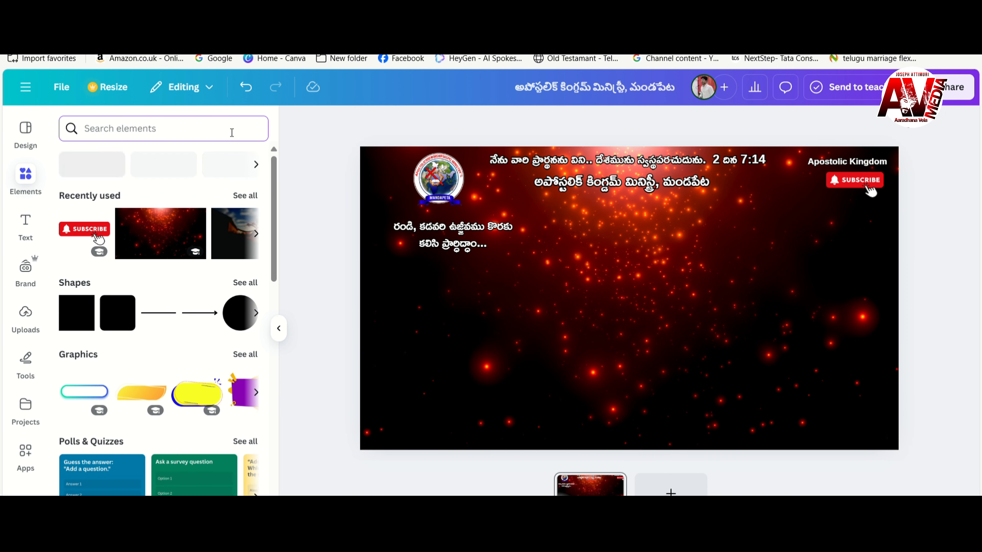
{"action": "type", "text": "Pigeon"}
{"action": "key", "text": "Return"}
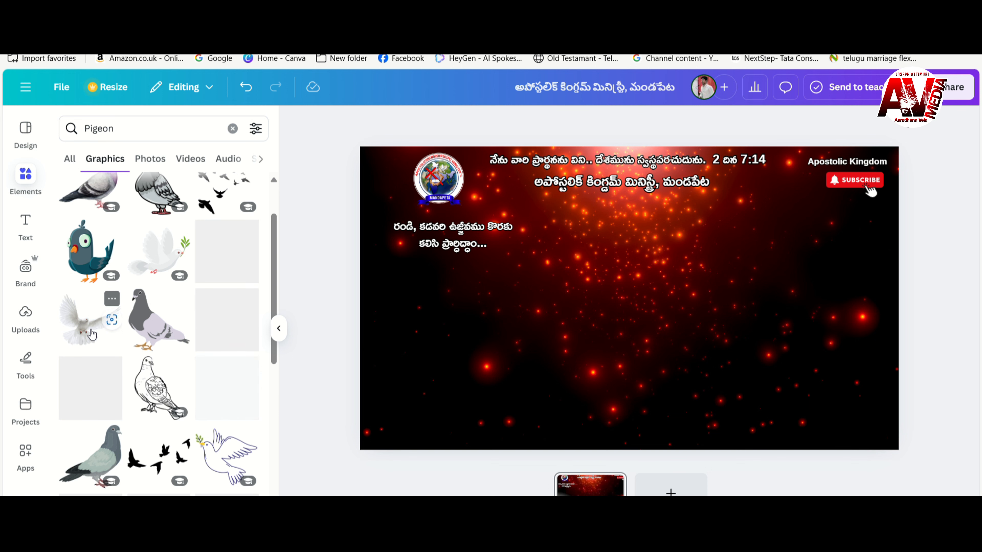
{"action": "left_click", "coordinate": [92, 334]}
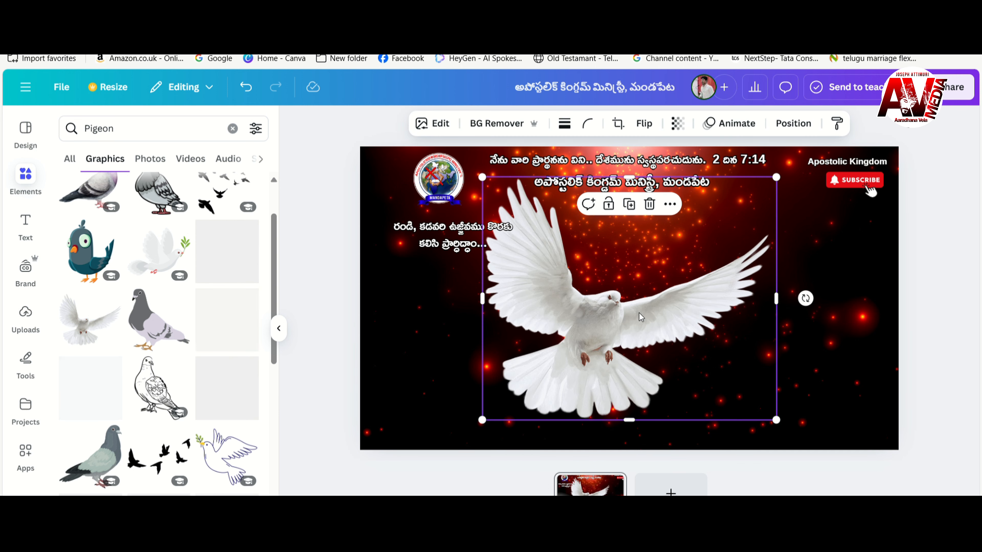
Shrink the white dove and place it beside the two-line prayer invitation, beneath the ministry name.
{"action": "left_click_drag", "start_coordinate": [641, 318], "coordinate": [590, 309]}
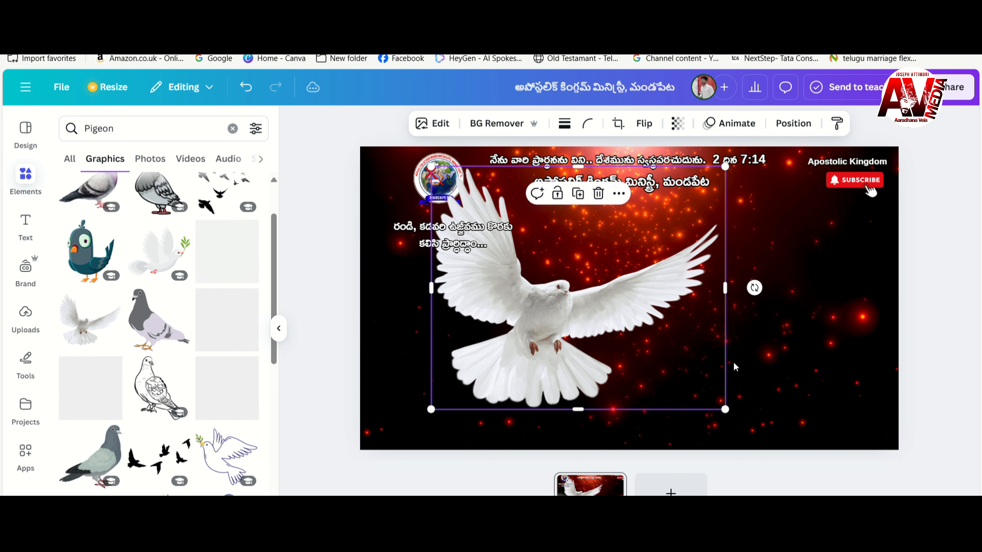
{"action": "left_click_drag", "start_coordinate": [582, 245], "coordinate": [592, 268]}
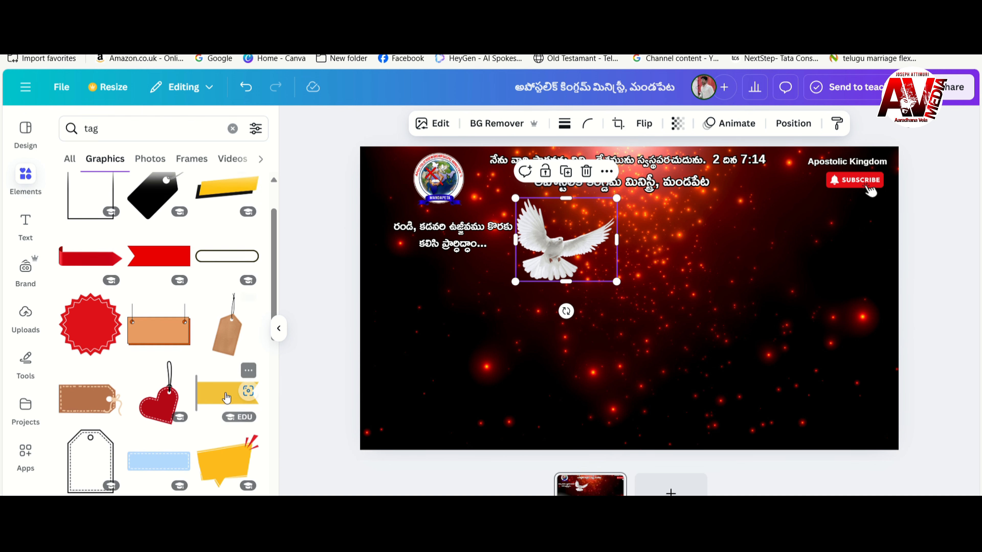
Search the graphics for "tag" and add the black rough-edged brush-stroke banner to the page.
{"action": "scroll", "coordinate": [226, 397], "scroll_direction": "down", "scroll_amount": 5}
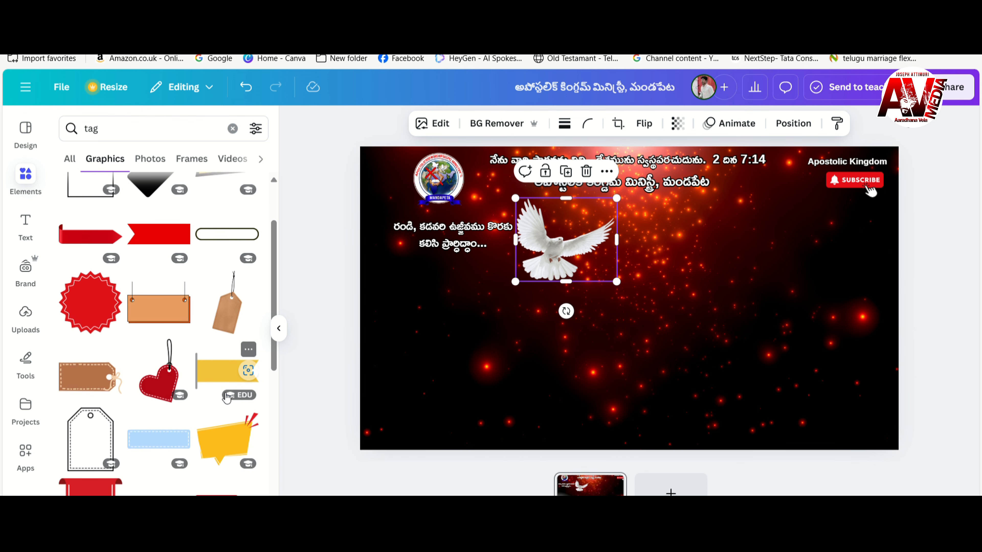
{"action": "scroll", "coordinate": [213, 402], "scroll_direction": "down", "scroll_amount": 7}
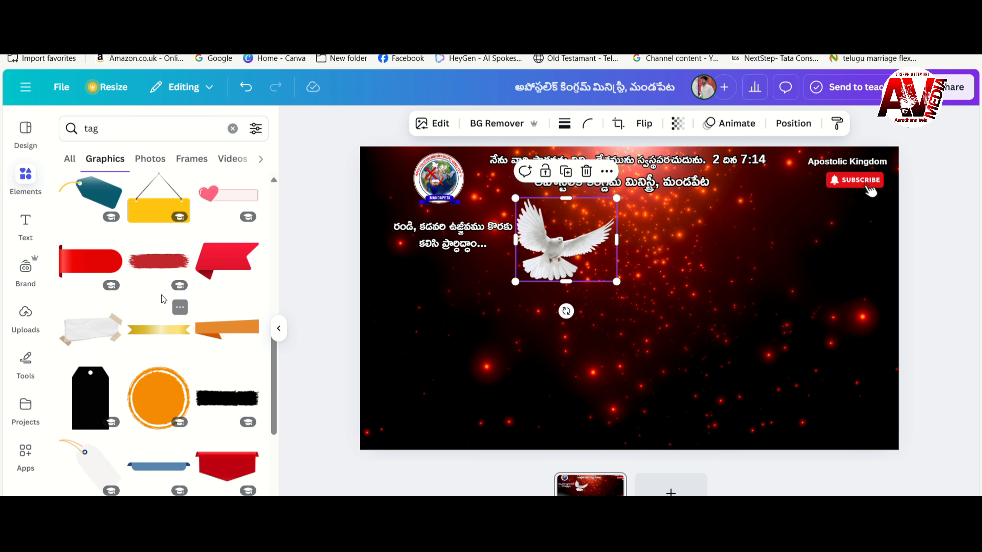
{"action": "left_click", "coordinate": [228, 406]}
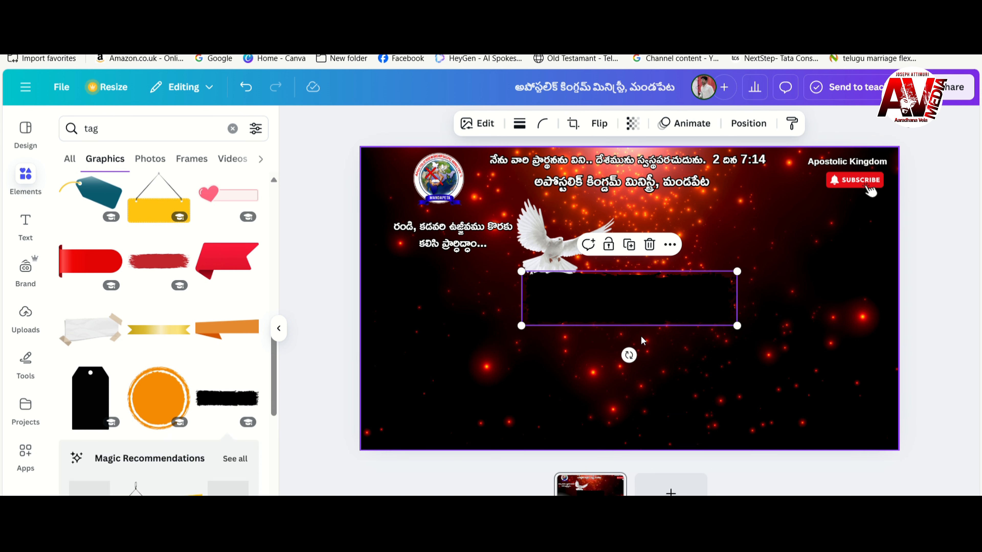
Shrink the black brush-stroke banner and position it just beneath the prayer invitation.
{"action": "left_click_drag", "start_coordinate": [682, 314], "coordinate": [467, 296]}
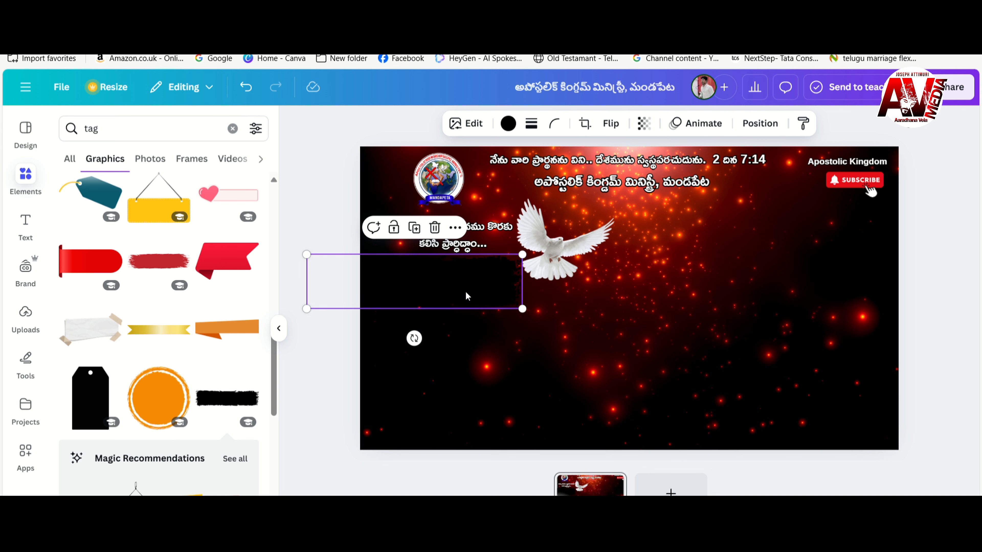
{"action": "mouse_move", "coordinate": [522, 309]}
{"action": "left_mouse_down"}
{"action": "mouse_move", "coordinate": [445, 287]}
{"action": "mouse_move", "coordinate": [462, 280]}
{"action": "mouse_move", "coordinate": [478, 290]}
{"action": "left_mouse_up"}
{"action": "left_click_drag", "start_coordinate": [479, 287], "coordinate": [473, 283]}
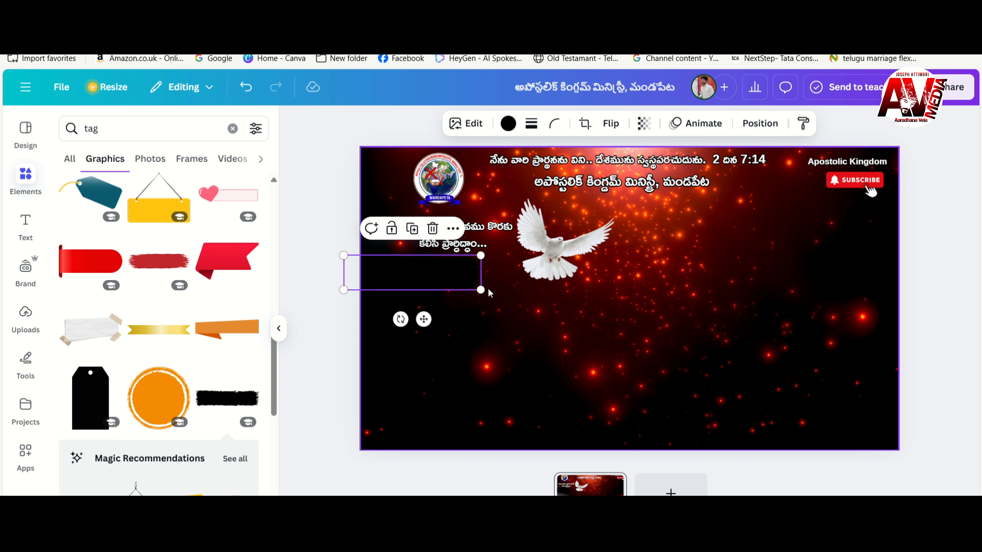
{"action": "mouse_move", "coordinate": [481, 290]}
{"action": "left_mouse_down"}
{"action": "mouse_move", "coordinate": [471, 287]}
{"action": "mouse_move", "coordinate": [509, 286]}
{"action": "mouse_move", "coordinate": [488, 290]}
{"action": "left_mouse_up"}
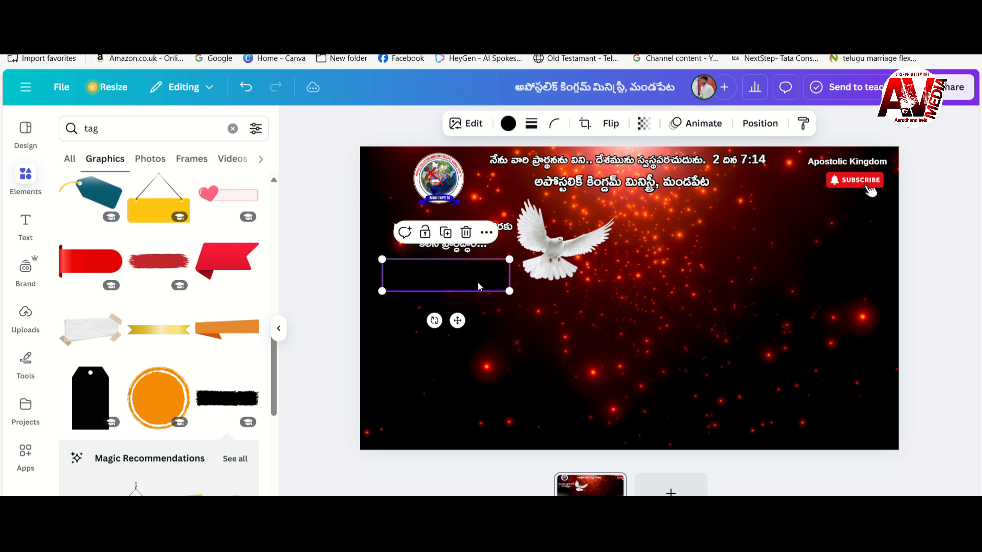
Recolour the brush-stroke banner white (#ffffff), move it to the page's left edge and enlarge it slightly.
{"action": "left_click", "coordinate": [508, 124]}
{"action": "left_click", "coordinate": [222, 222]}
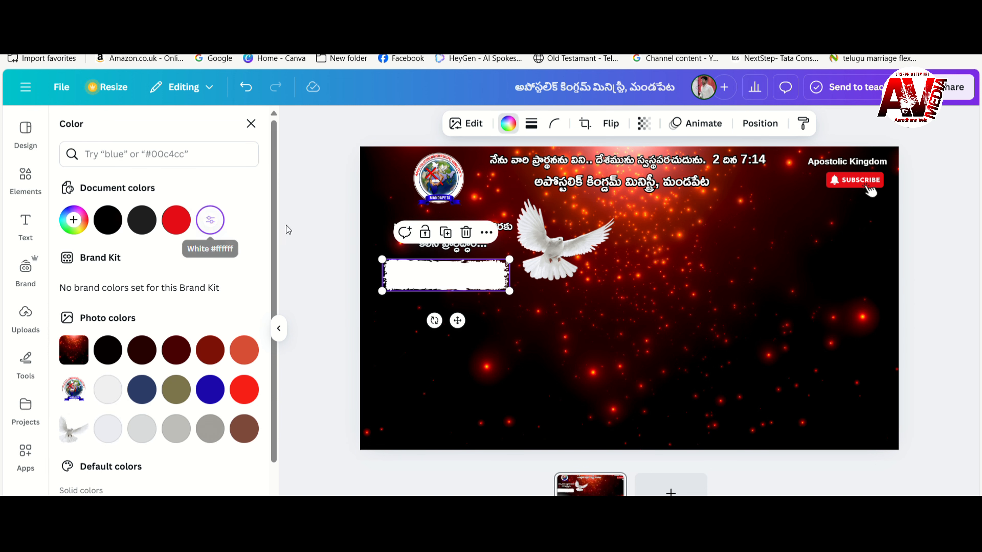
{"action": "left_click_drag", "start_coordinate": [450, 275], "coordinate": [424, 272]}
{"action": "left_click_drag", "start_coordinate": [424, 273], "coordinate": [424, 272]}
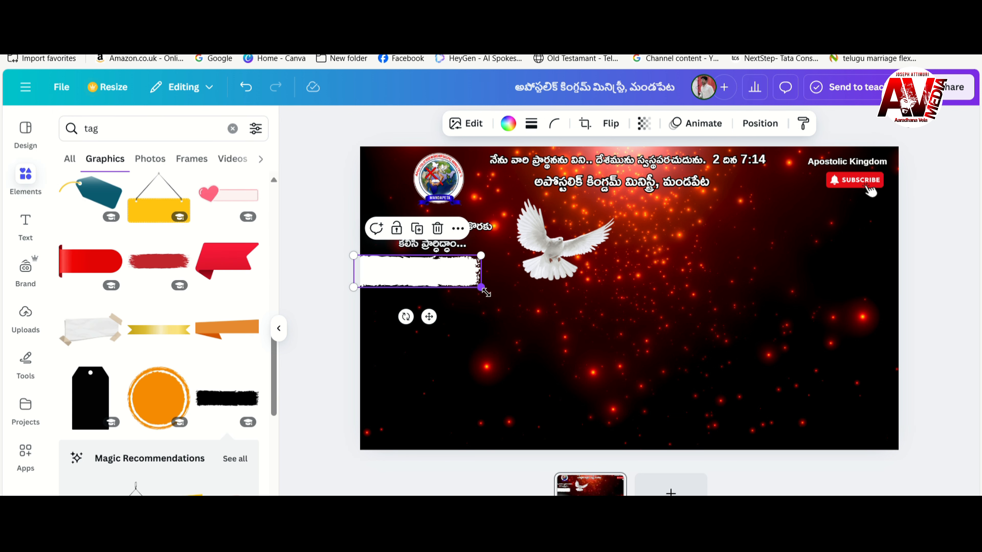
{"action": "left_click_drag", "start_coordinate": [483, 289], "coordinate": [496, 291]}
{"action": "left_click", "coordinate": [345, 281]}
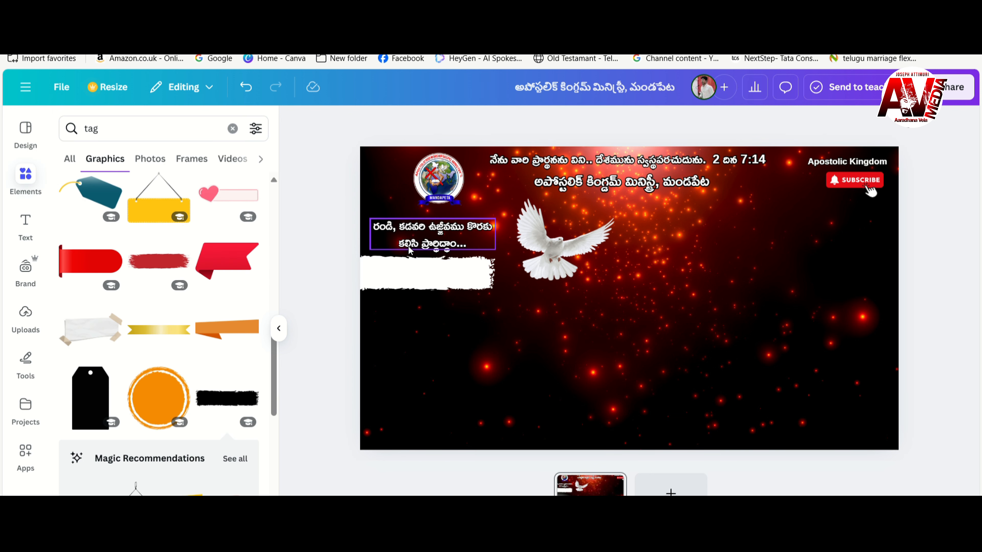
Duplicate the prayer invitation, place the copy over the white banner and clear its text.
{"action": "left_click", "coordinate": [446, 247]}
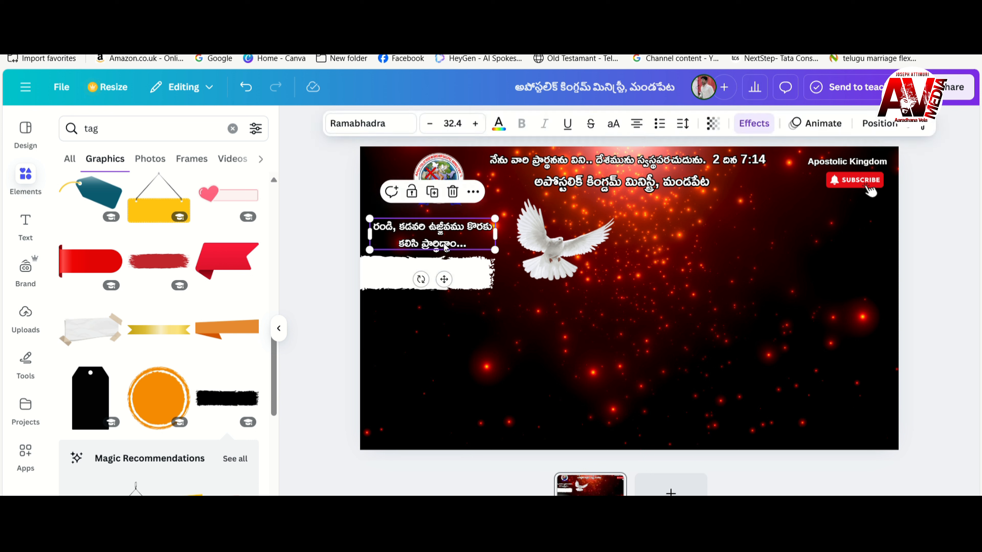
{"action": "left_click", "coordinate": [432, 192]}
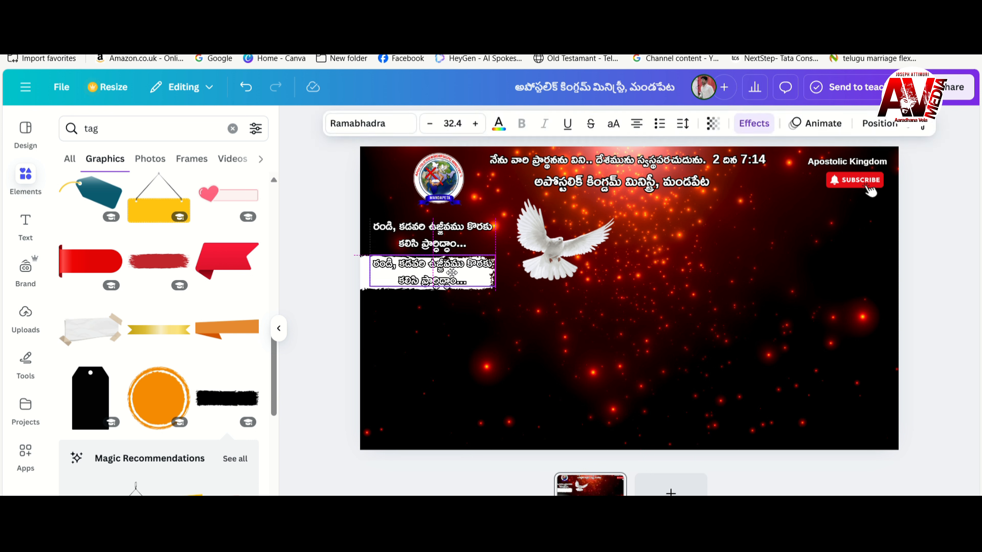
{"action": "triple_click", "coordinate": [451, 273]}
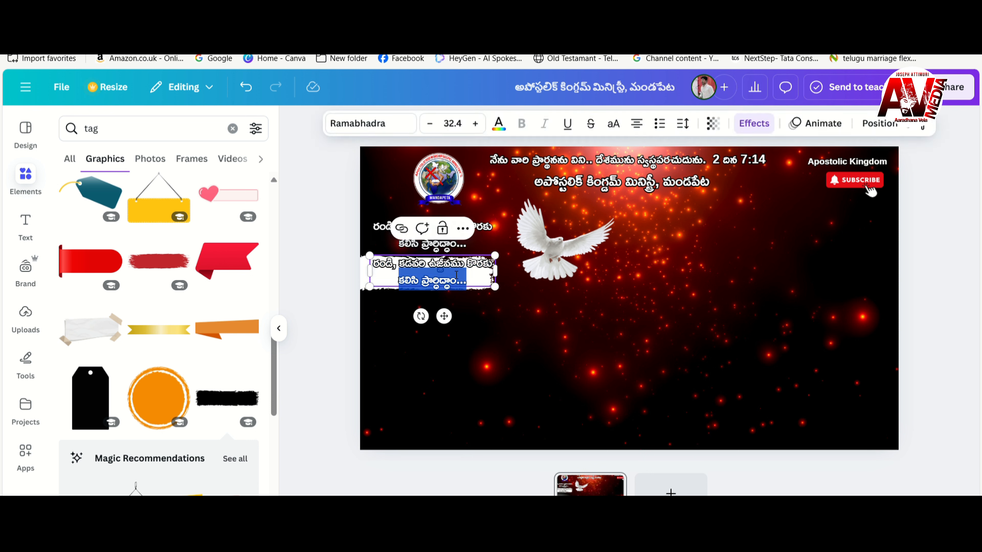
{"action": "key", "text": "BackSpace"}
{"action": "key", "text": "BackSpace"}
{"action": "key", "text": "BackSpace"}
{"action": "key", "text": "BackSpace"}
{"action": "key", "text": "BackSpace"}
{"action": "key", "text": "BackSpace"}
{"action": "key", "text": "BackSpace"}
{"action": "key", "text": "BackSpace"}
{"action": "key", "text": "BackSpace"}
{"action": "key", "text": "BackSpace"}
{"action": "key", "text": "BackSpace"}
{"action": "key", "text": "BackSpace"}
{"action": "key", "text": "BackSpace"}
{"action": "key", "text": "BackSpace"}
{"action": "key", "text": "BackSpace"}
{"action": "key", "text": "BackSpace"}
{"action": "key", "text": "BackSpace"}
{"action": "key", "text": "BackSpace"}
{"action": "key", "text": "BackSpace"}
{"action": "key", "text": "BackSpace"}
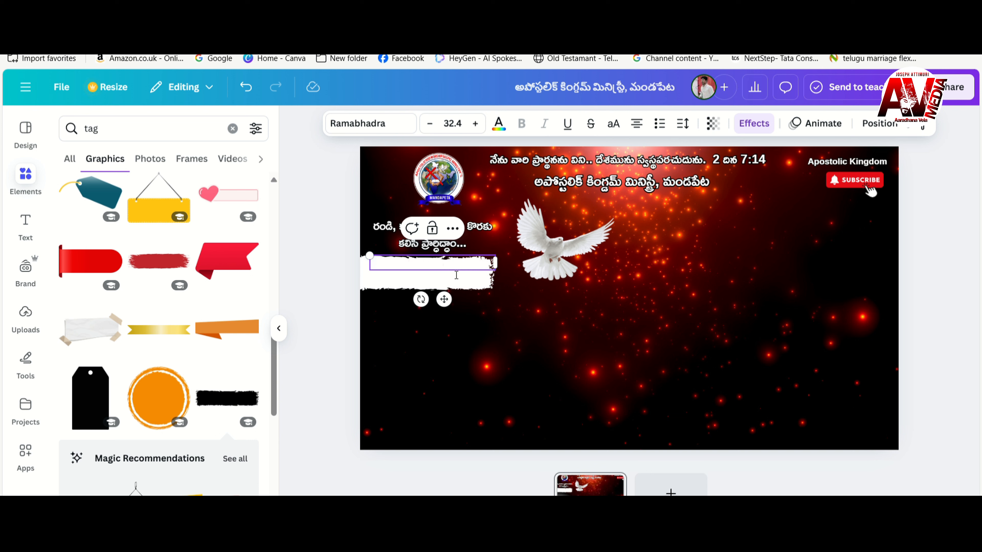
Write "ప్రతీ శుక్రవారం" in the emptied text box and enlarge it to font size 49.6 on the white banner.
{"action": "type", "text": "ప్రతీ శుక్రవారం"}
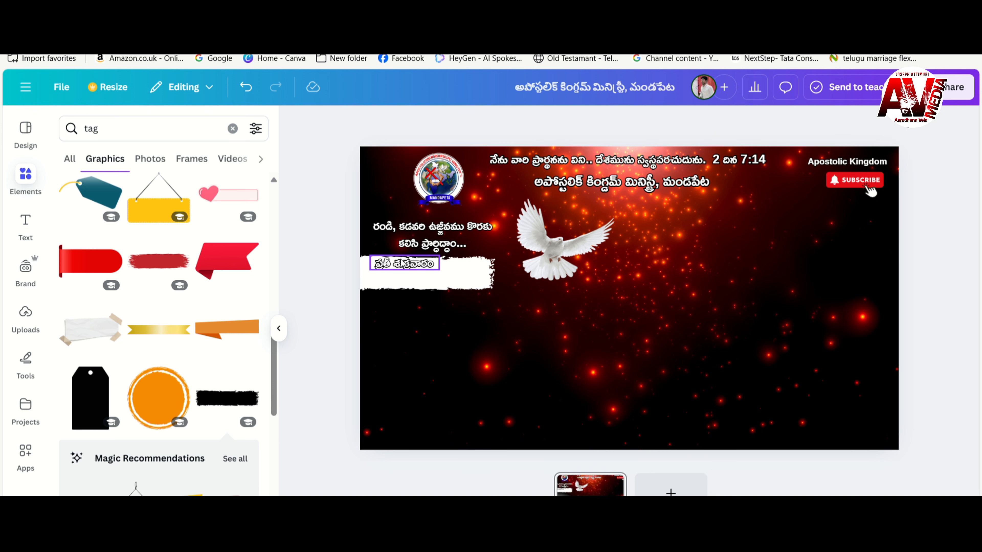
{"action": "left_click", "coordinate": [405, 264]}
{"action": "mouse_move", "coordinate": [405, 264]}
{"action": "left_mouse_down"}
{"action": "mouse_move", "coordinate": [425, 275]}
{"action": "mouse_move", "coordinate": [359, 267]}
{"action": "mouse_move", "coordinate": [425, 283]}
{"action": "left_mouse_up"}
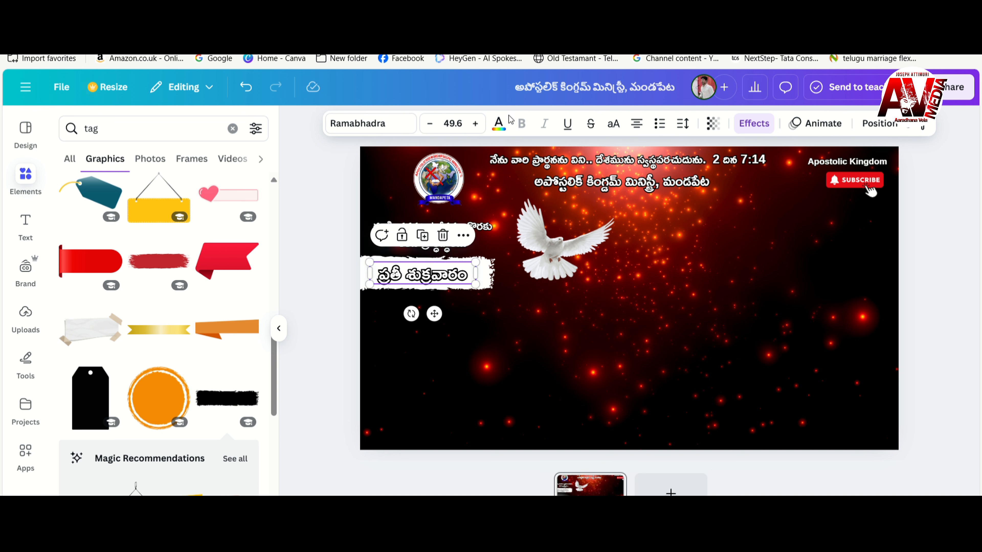
Colour the banner text black without its outline effect and centre it on the white banner.
{"action": "left_click", "coordinate": [505, 126]}
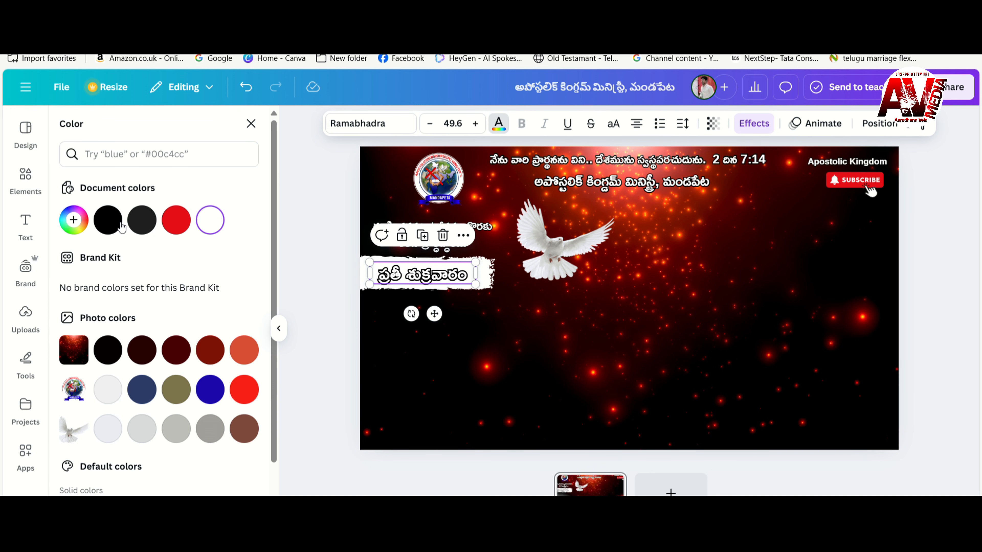
{"action": "left_click", "coordinate": [108, 220]}
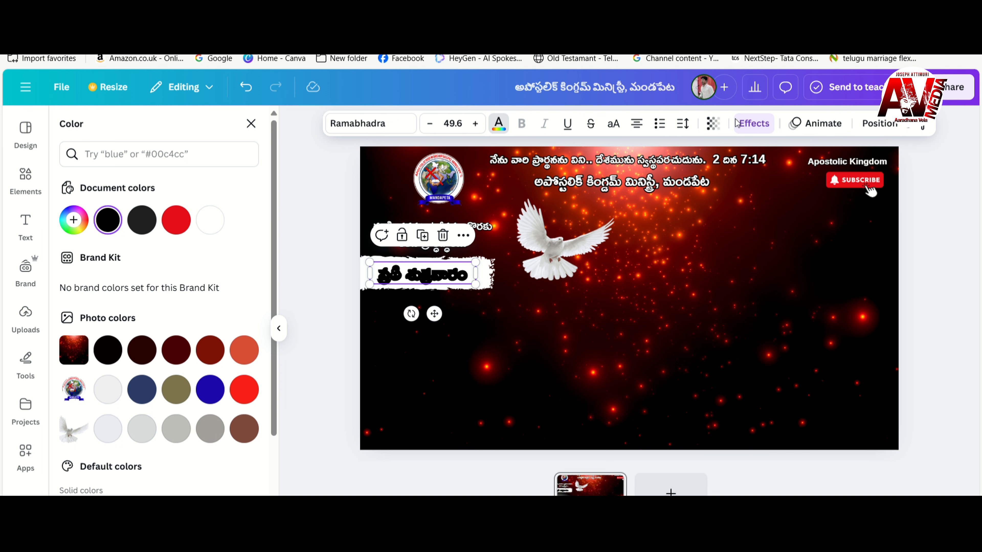
{"action": "left_click", "coordinate": [768, 126]}
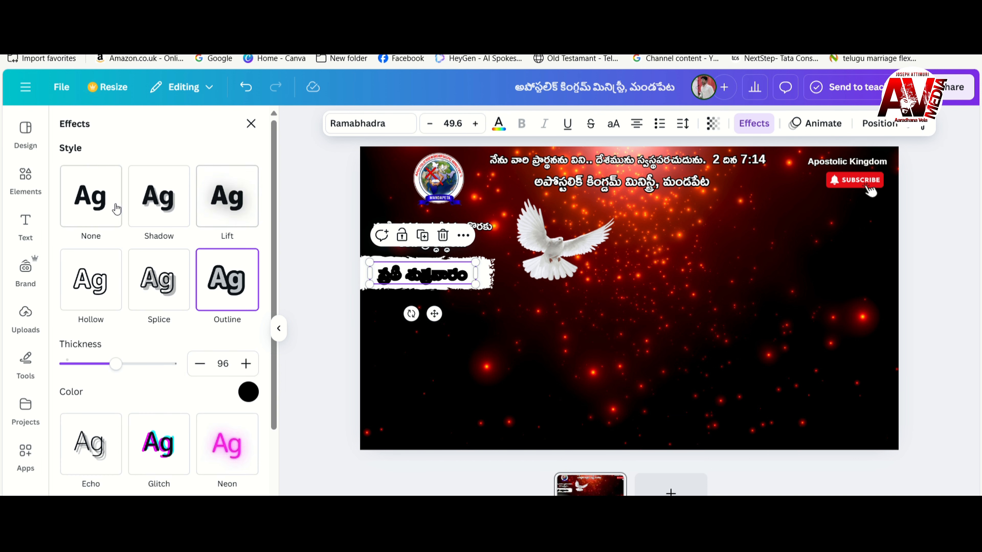
{"action": "left_click", "coordinate": [109, 211]}
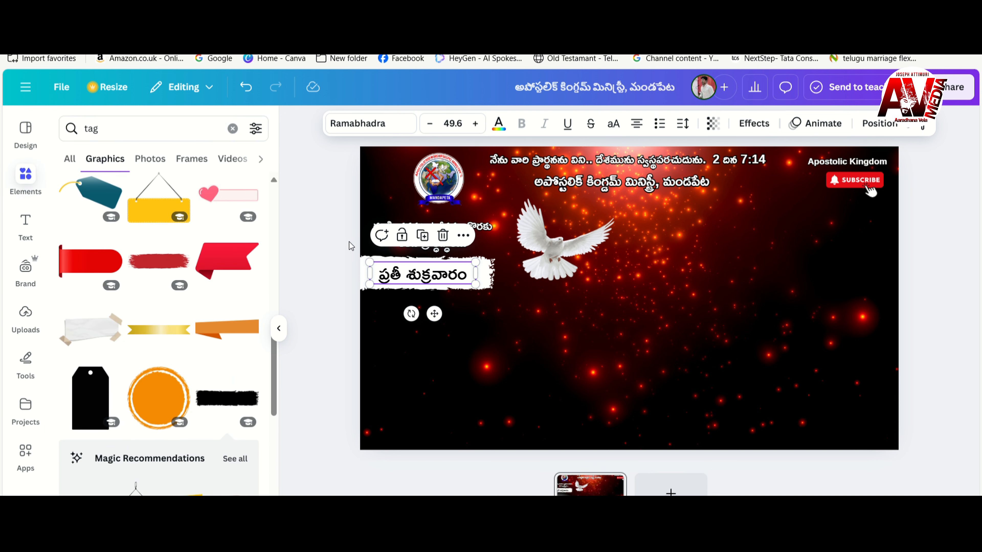
{"action": "left_click", "coordinate": [325, 238]}
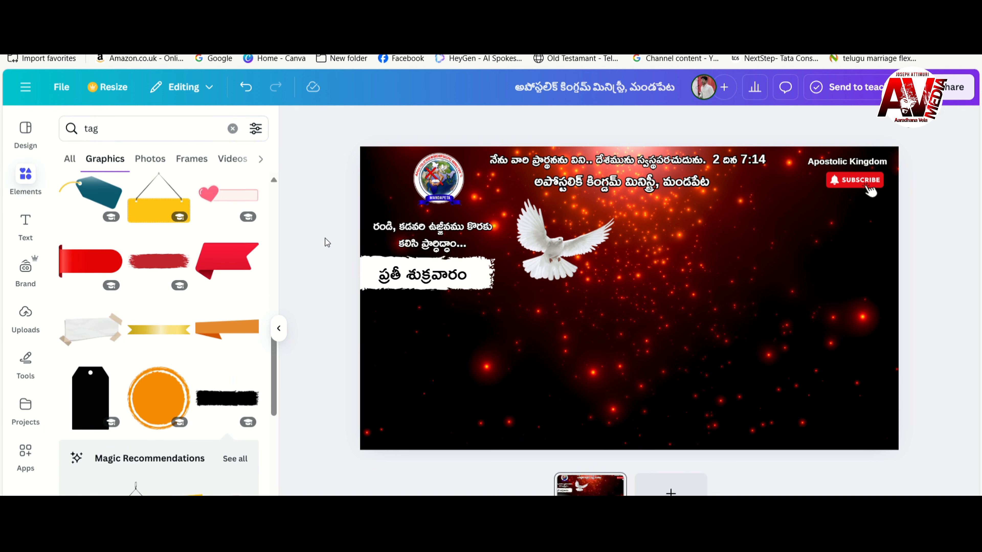
{"action": "left_click", "coordinate": [405, 278]}
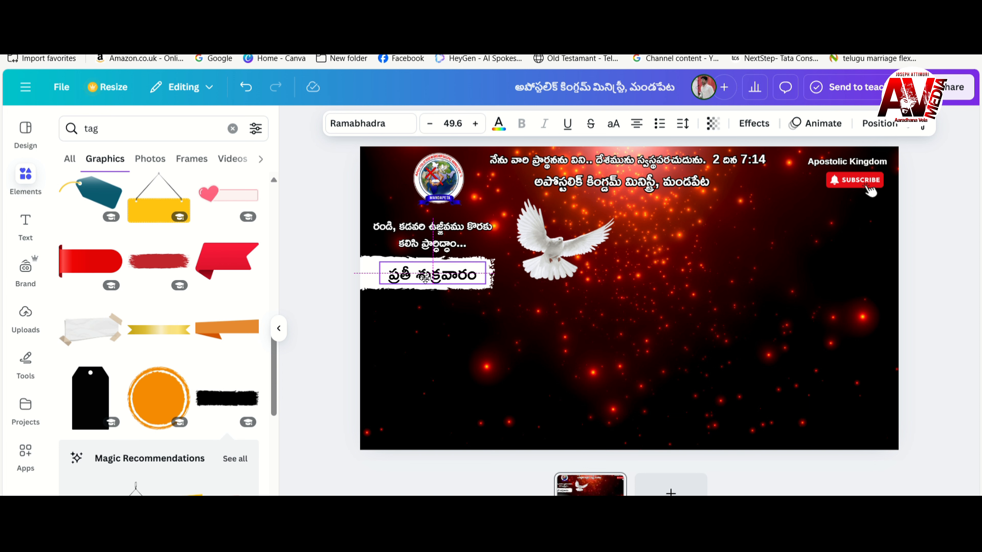
Duplicate the prayer invitation again, place a slightly wider copy below the white banner and clear its text.
{"action": "left_click", "coordinate": [429, 234]}
{"action": "left_click", "coordinate": [433, 192]}
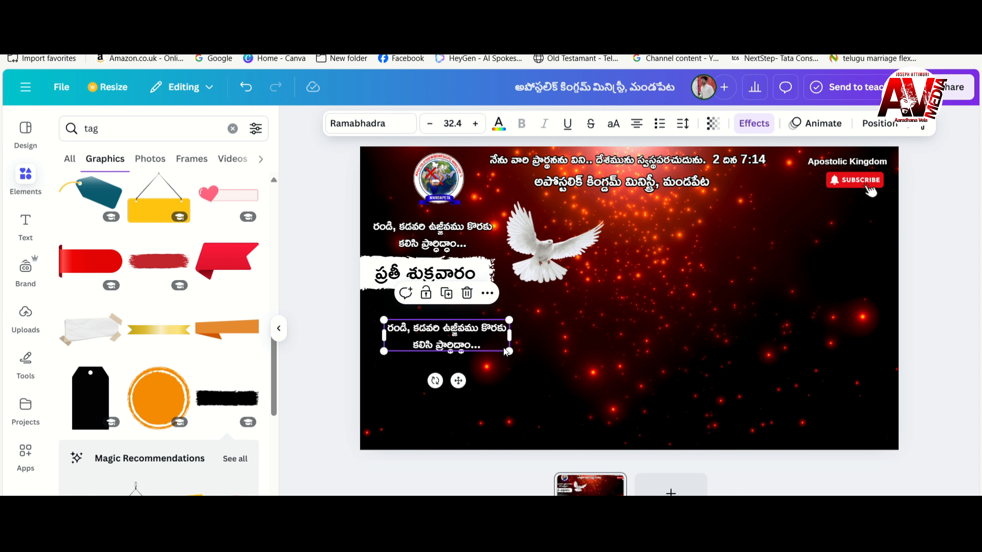
{"action": "left_click_drag", "start_coordinate": [518, 343], "coordinate": [529, 343]}
{"action": "double_click", "coordinate": [460, 335]}
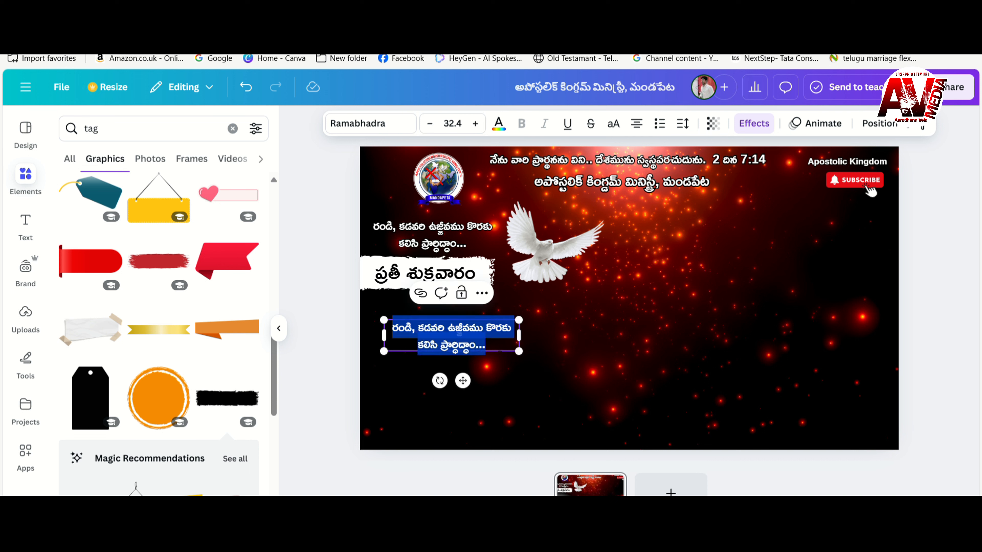
{"action": "key", "text": "BackSpace"}
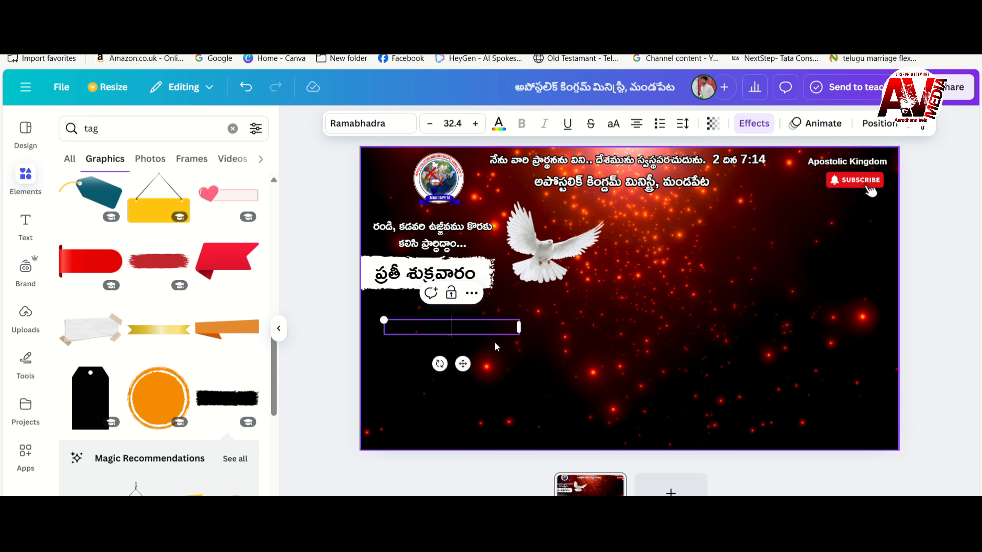
Write "కుటుంబముల ఆశీర్వాదం కొరకు, భారతదేశ రక్షణ కొరకు, సమస్యలలో ఉన్న వారి కొరకు ప్రత్యేక ప్రార్ధన" in the emptied text box.
{"action": "type", "text": "k"}
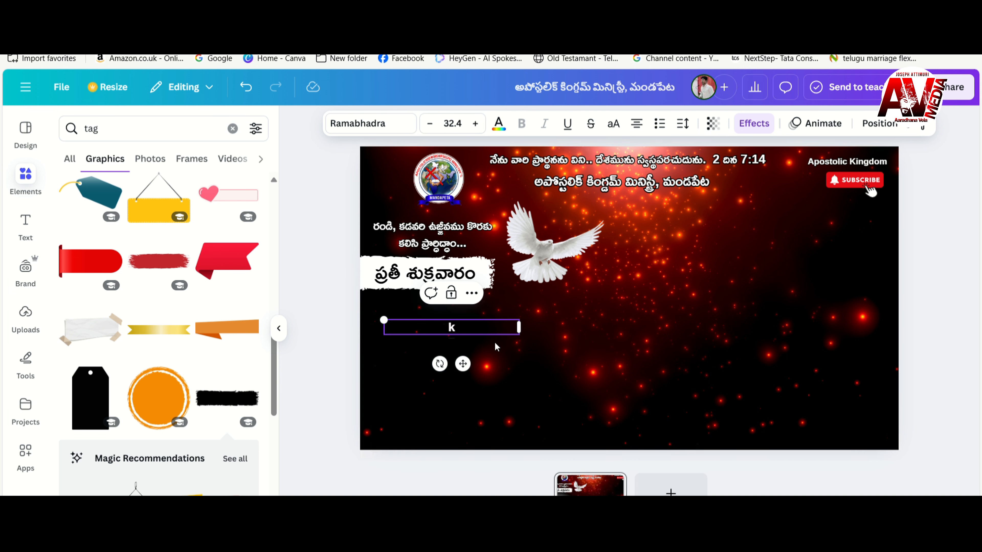
{"action": "type", "text": "utumbamula"}
{"action": "key", "text": "BackSpace"}
{"action": "key", "text": "BackSpace"}
{"action": "key", "text": "BackSpace"}
{"action": "type", "text": "moola"}
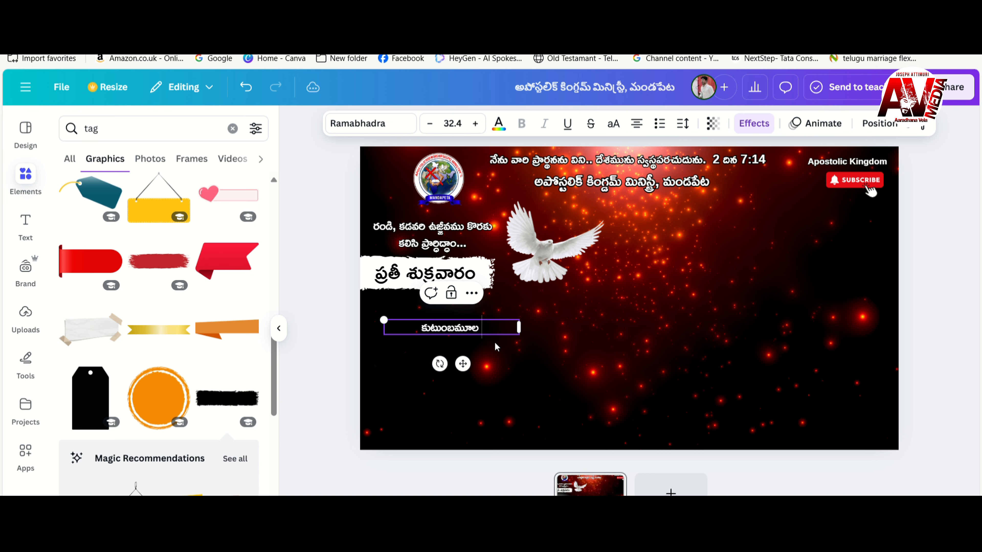
{"action": "key", "text": "ctrl+a"}
{"action": "key", "text": "ctrl+v"}
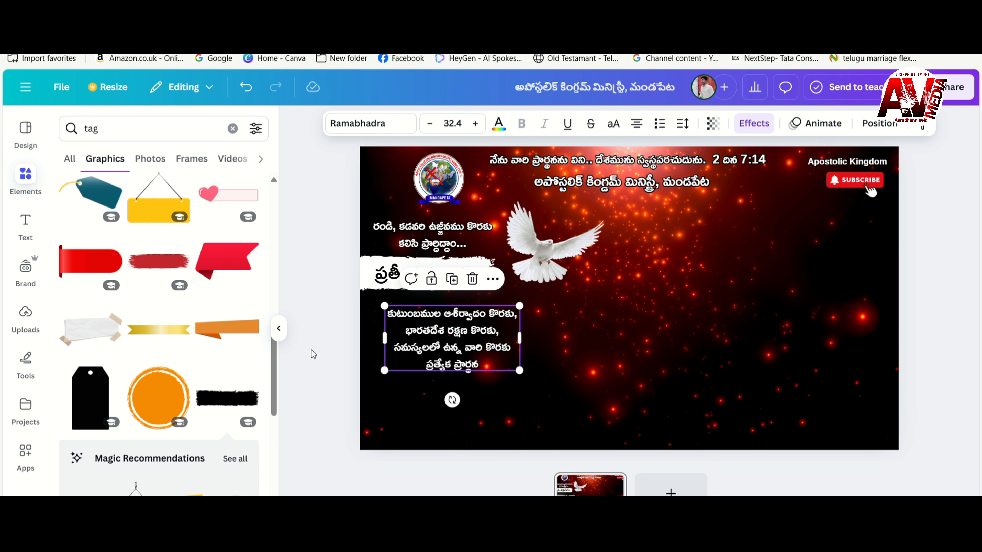
{"action": "left_click", "coordinate": [313, 355]}
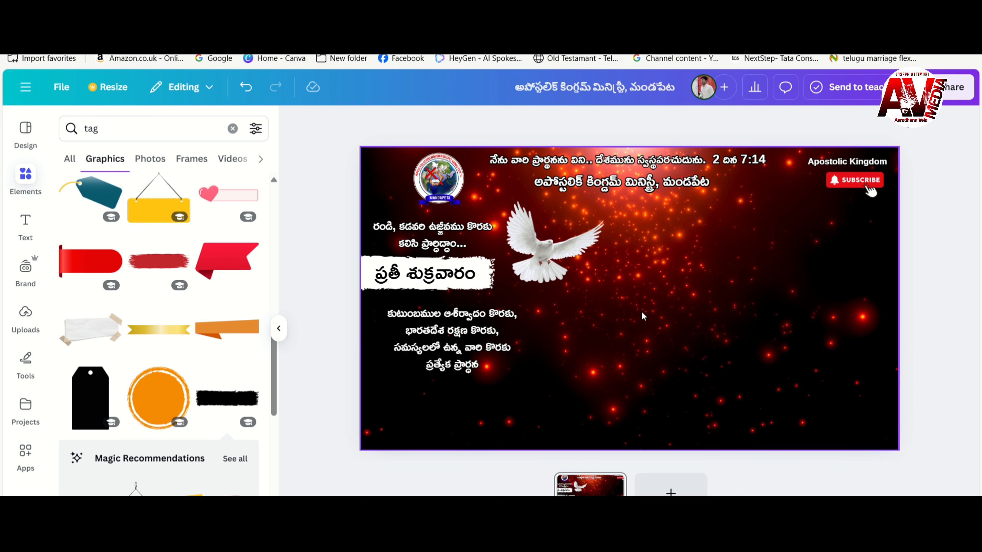
Duplicate the four-line prayer topics text and place the copy directly beneath the original.
{"action": "left_click", "coordinate": [463, 356]}
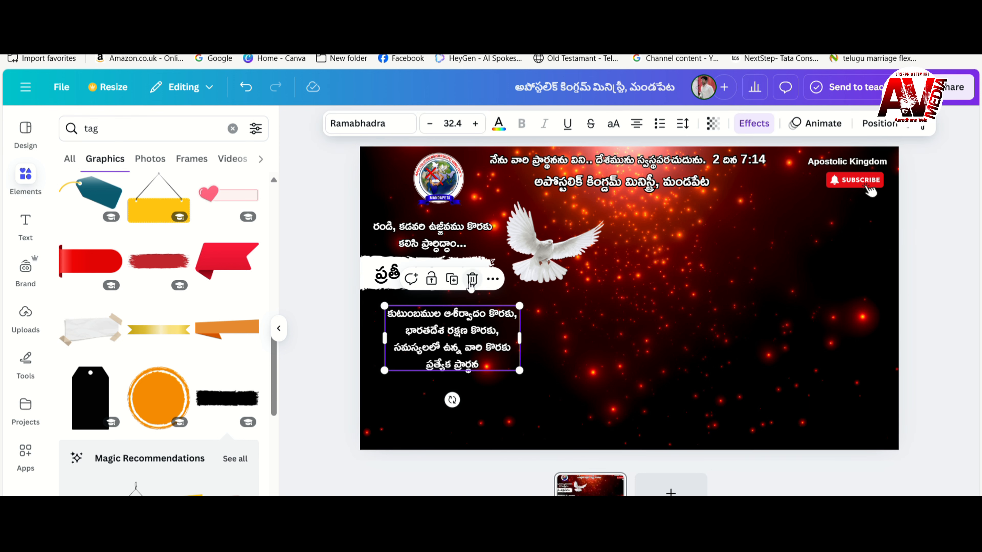
{"action": "left_click", "coordinate": [456, 284]}
{"action": "left_click_drag", "start_coordinate": [468, 330], "coordinate": [475, 414]}
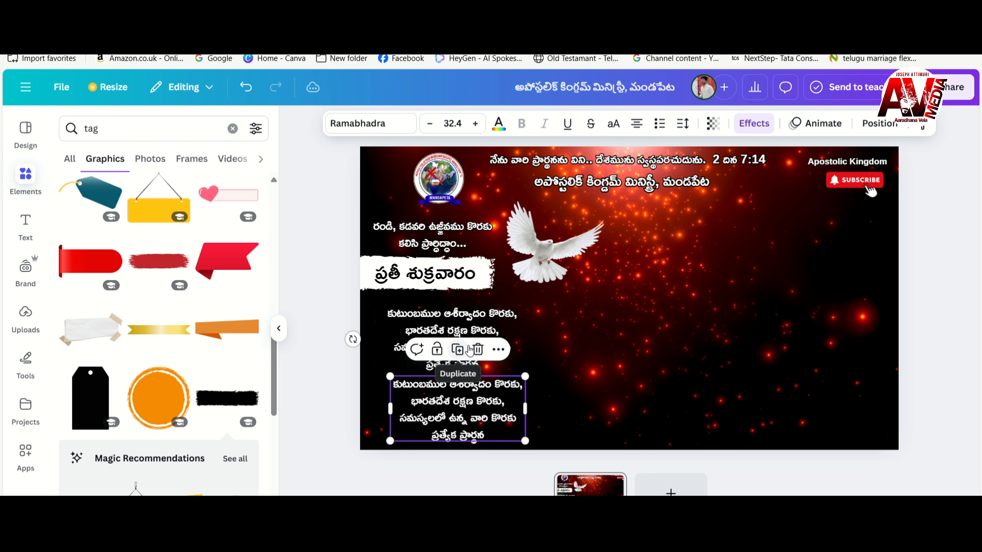
Widen the upper prayer topics text so it wraps onto three lines and shift it slightly left.
{"action": "left_click", "coordinate": [462, 331]}
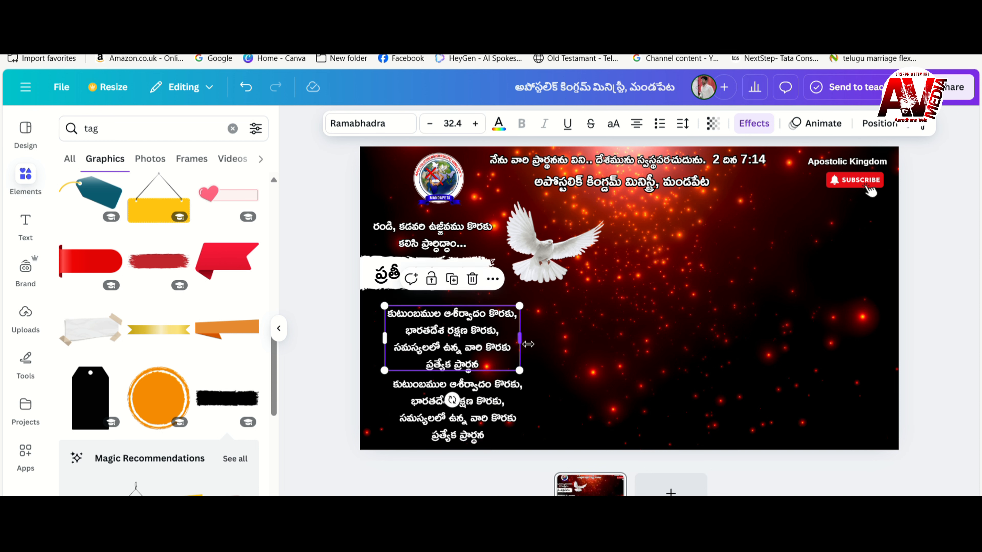
{"action": "left_click_drag", "start_coordinate": [528, 344], "coordinate": [542, 343]}
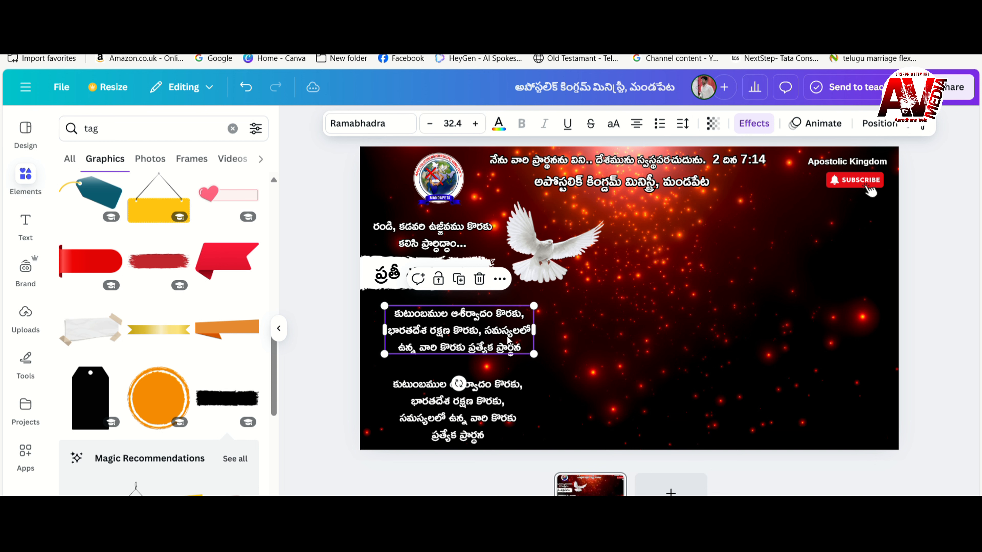
{"action": "left_click_drag", "start_coordinate": [436, 337], "coordinate": [428, 341]}
{"action": "left_click", "coordinate": [345, 347]}
Replace the lower prayer topics copy with "మండపేట, తాపేశ్వరం, పేకేటిపాకలు, గొల్లపునత సంఘాలలో నిర్వహించబడును." and widen it to wrap onto two lines.
{"action": "triple_click", "coordinate": [452, 412]}
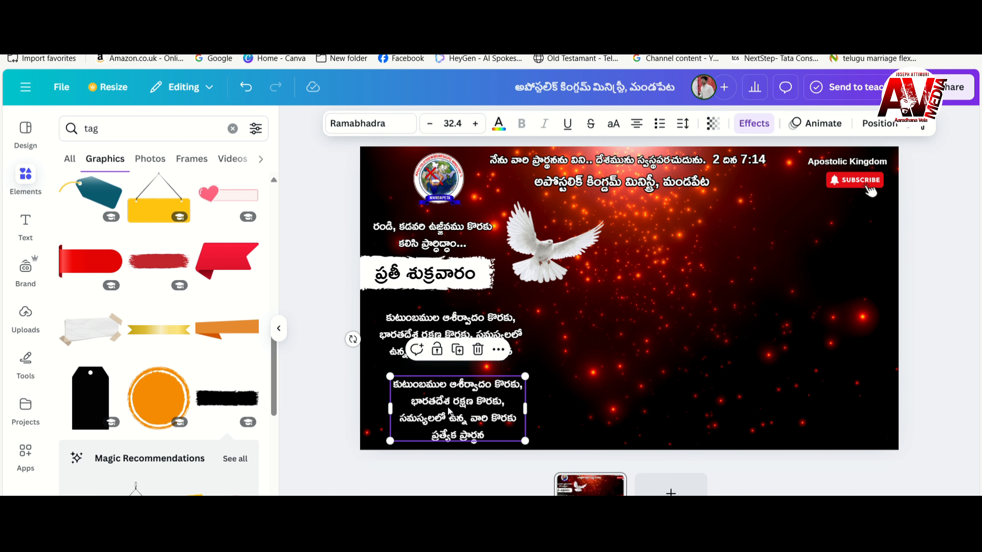
{"action": "key", "text": "BackSpace"}
{"action": "key", "text": "BackSpace"}
{"action": "key", "text": "BackSpace"}
{"action": "key", "text": "BackSpace"}
{"action": "key", "text": "BackSpace"}
{"action": "key", "text": "BackSpace"}
{"action": "key", "text": "BackSpace"}
{"action": "key", "text": "BackSpace"}
{"action": "key", "text": "BackSpace"}
{"action": "key", "text": "BackSpace"}
{"action": "key", "text": "BackSpace"}
{"action": "key", "text": "BackSpace"}
{"action": "key", "text": "BackSpace"}
{"action": "key", "text": "BackSpace"}
{"action": "key", "text": "BackSpace"}
{"action": "key", "text": "BackSpace"}
{"action": "key", "text": "BackSpace"}
{"action": "key", "text": "BackSpace"}
{"action": "key", "text": "BackSpace"}
{"action": "key", "text": "BackSpace"}
{"action": "key", "text": "BackSpace"}
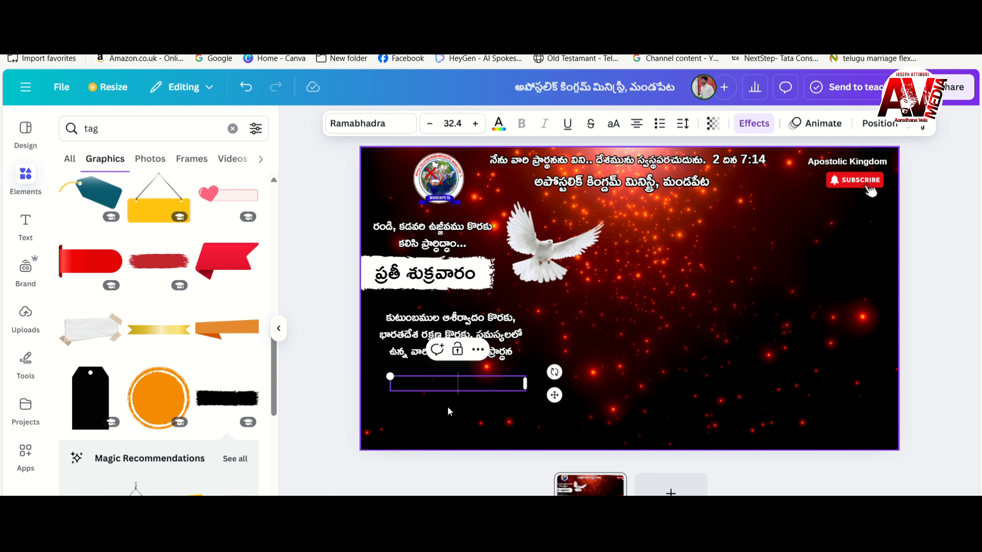
{"action": "type", "text": "mandapeta"}
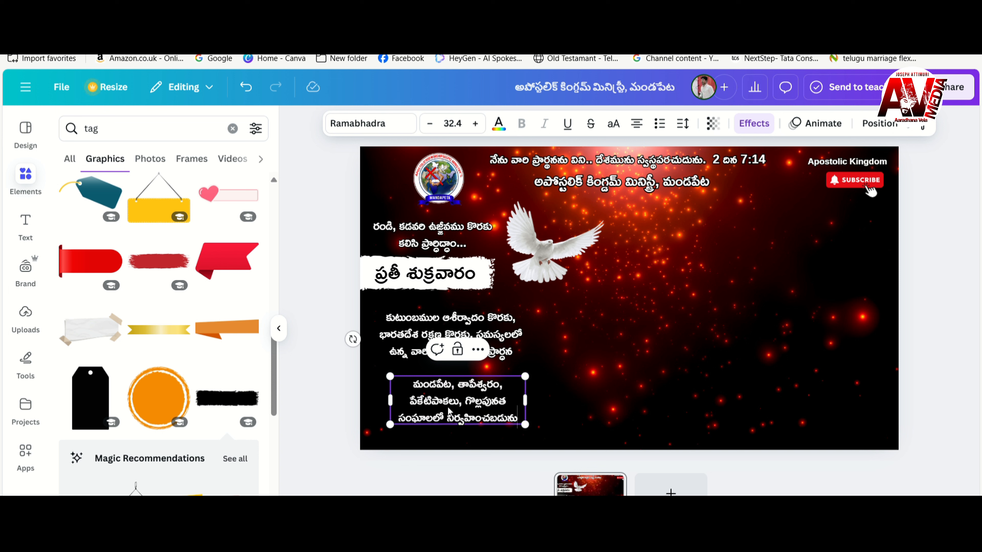
{"action": "type", "text": "."}
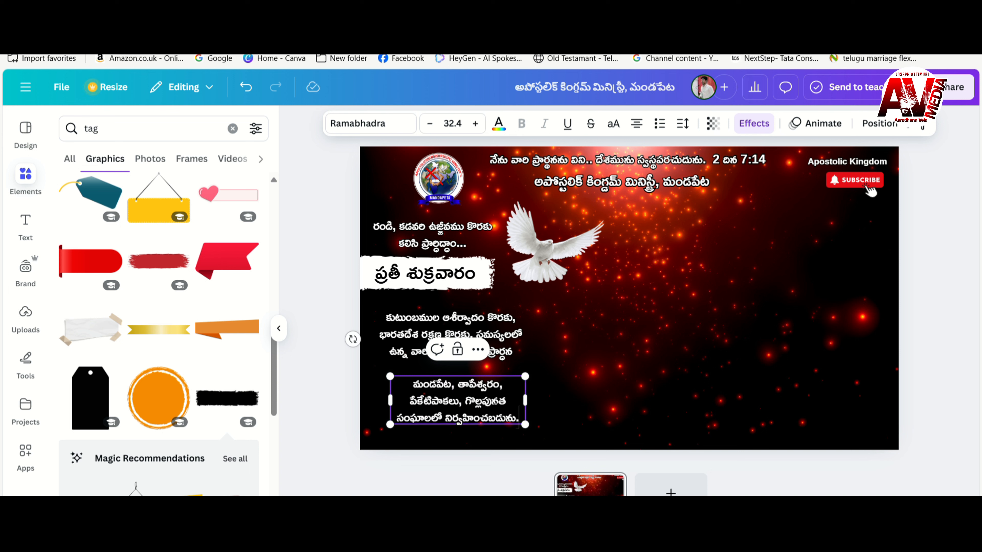
{"action": "left_click_drag", "start_coordinate": [534, 408], "coordinate": [573, 403]}
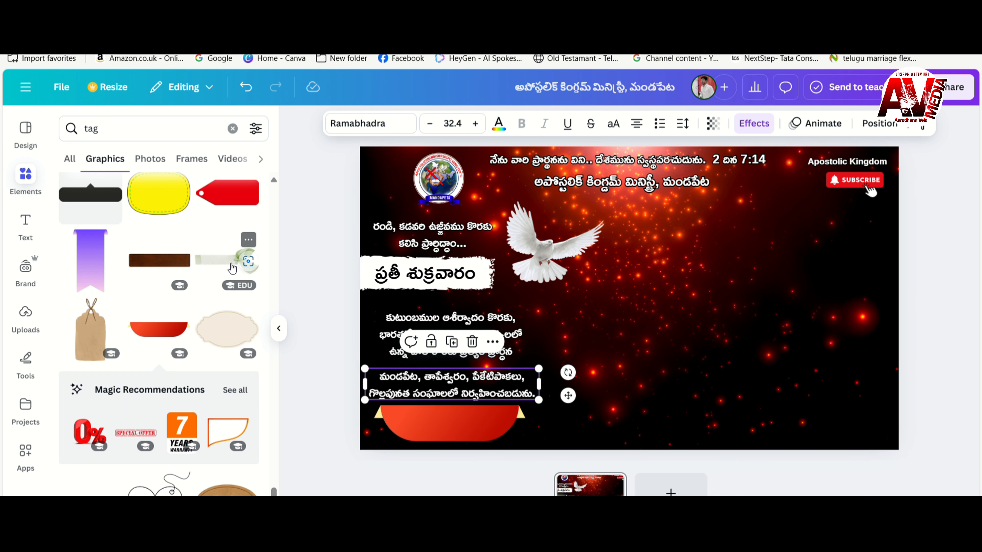
Find the beige brush-stroke graphic among the tag graphics and add it to the design.
{"action": "scroll", "coordinate": [184, 327], "scroll_direction": "down", "scroll_amount": 8}
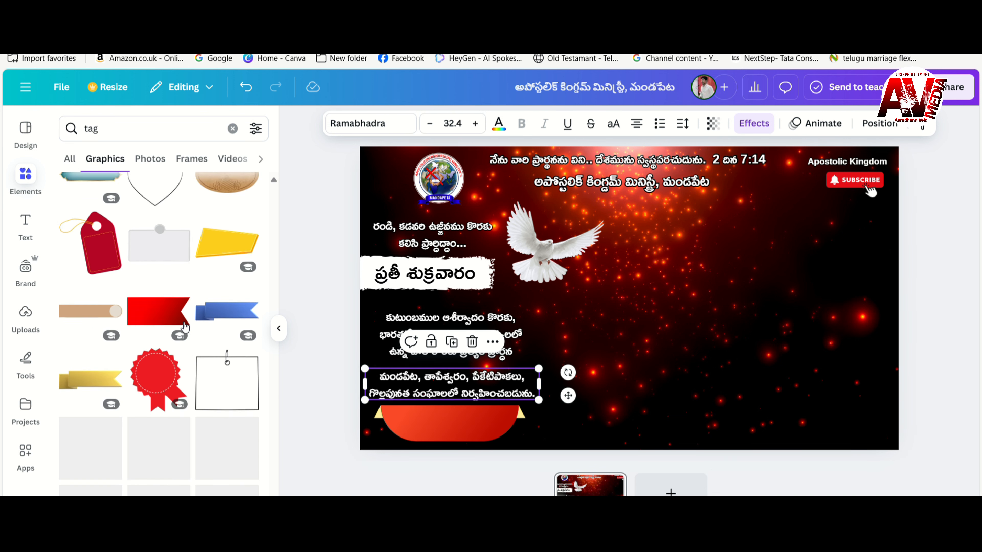
{"action": "scroll", "coordinate": [184, 327], "scroll_direction": "down", "scroll_amount": 2}
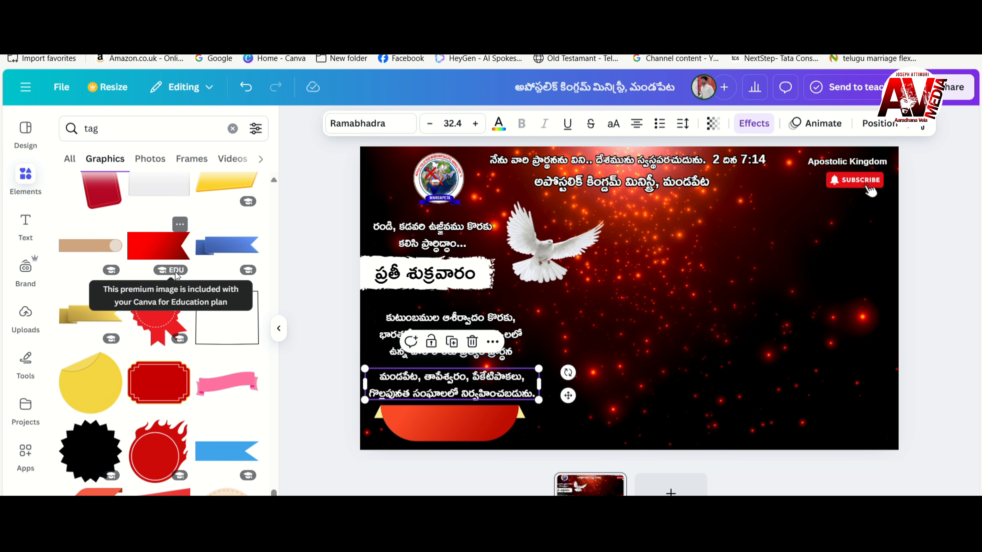
{"action": "scroll", "coordinate": [215, 381], "scroll_direction": "down", "scroll_amount": 8}
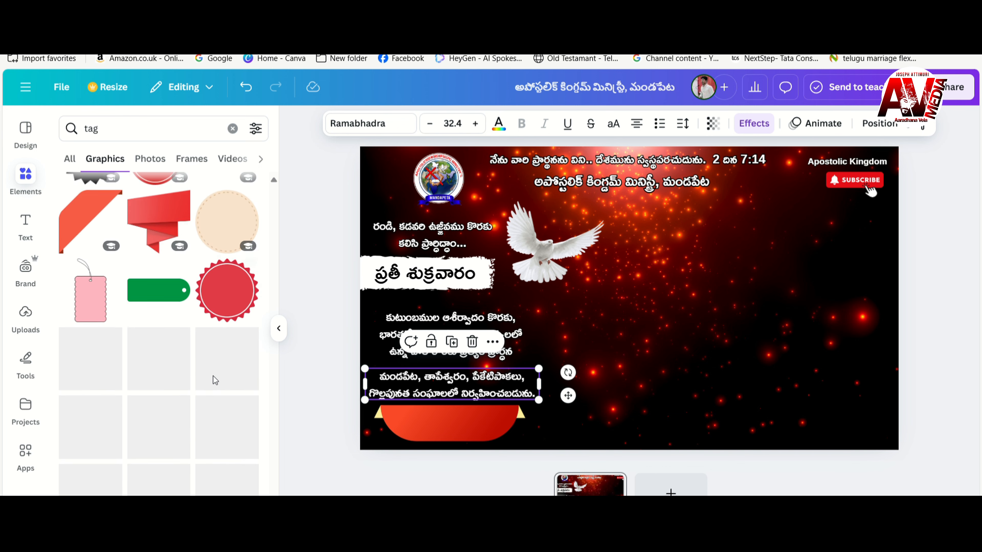
{"action": "scroll", "coordinate": [201, 387], "scroll_direction": "down", "scroll_amount": 3}
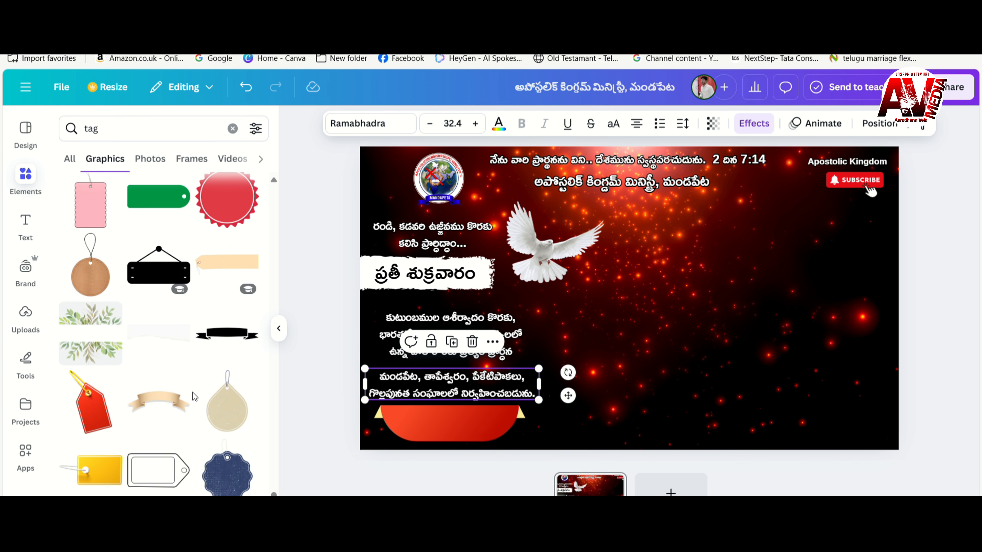
{"action": "scroll", "coordinate": [193, 393], "scroll_direction": "down", "scroll_amount": 6}
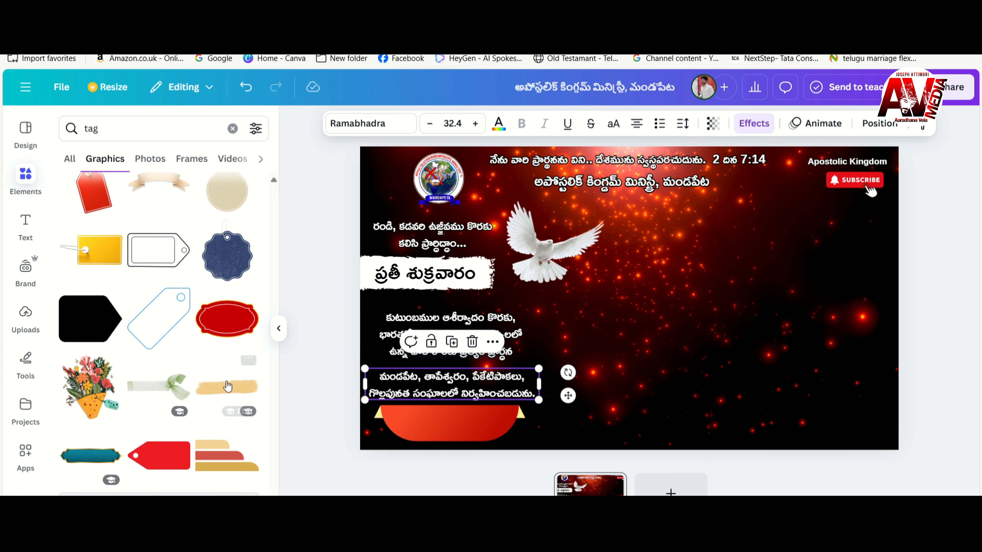
{"action": "left_click", "coordinate": [228, 386]}
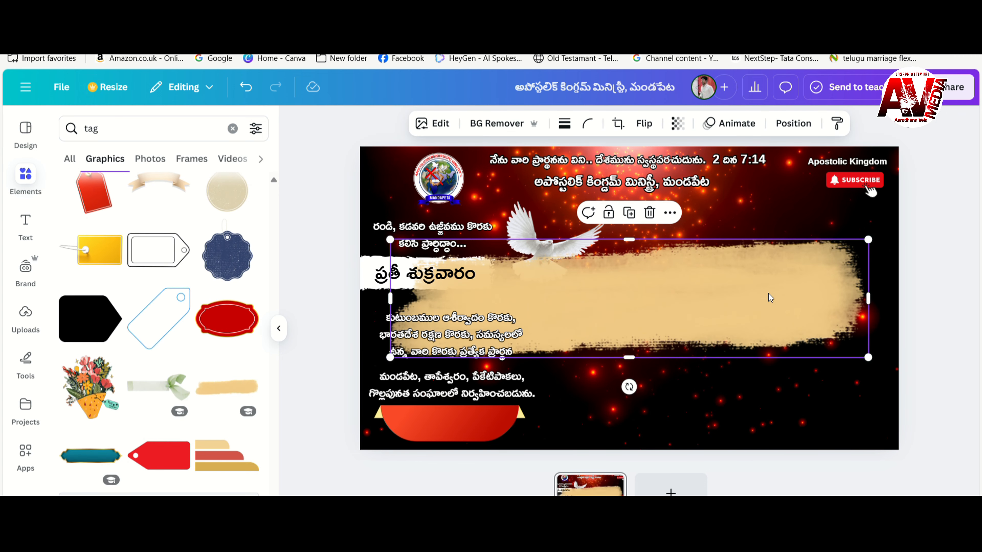
Scale the beige brush stroke down and position it behind the two-line venue text so it covers the text's full width.
{"action": "left_click_drag", "start_coordinate": [770, 298], "coordinate": [593, 383]}
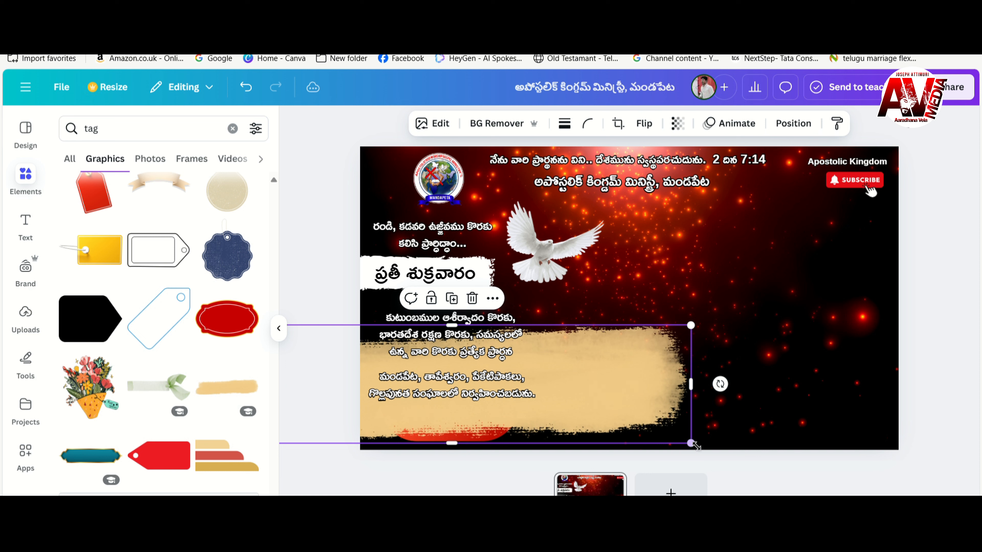
{"action": "left_click_drag", "start_coordinate": [696, 451], "coordinate": [536, 412]}
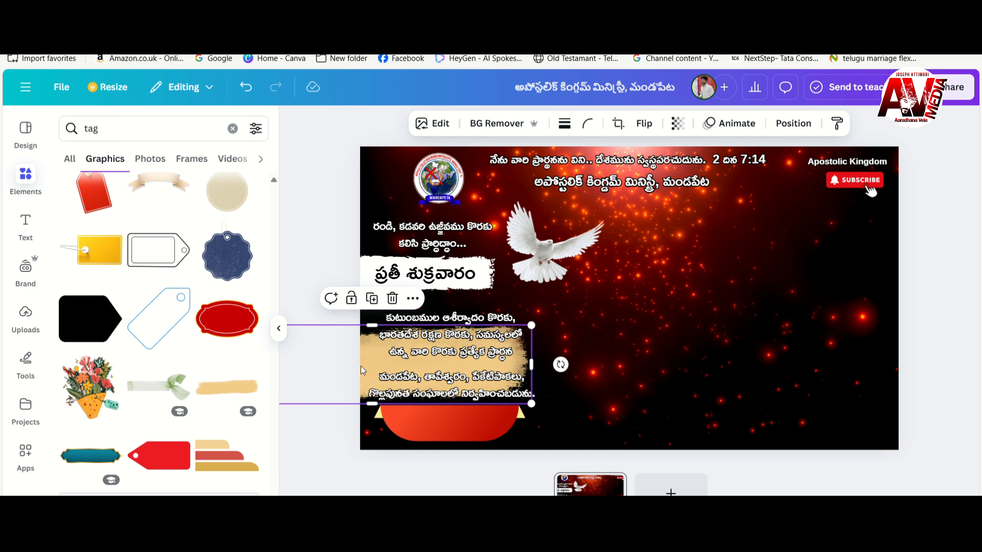
{"action": "left_click_drag", "start_coordinate": [356, 370], "coordinate": [495, 378]}
{"action": "left_click_drag", "start_coordinate": [678, 421], "coordinate": [510, 379]}
{"action": "left_click_drag", "start_coordinate": [364, 363], "coordinate": [378, 394]}
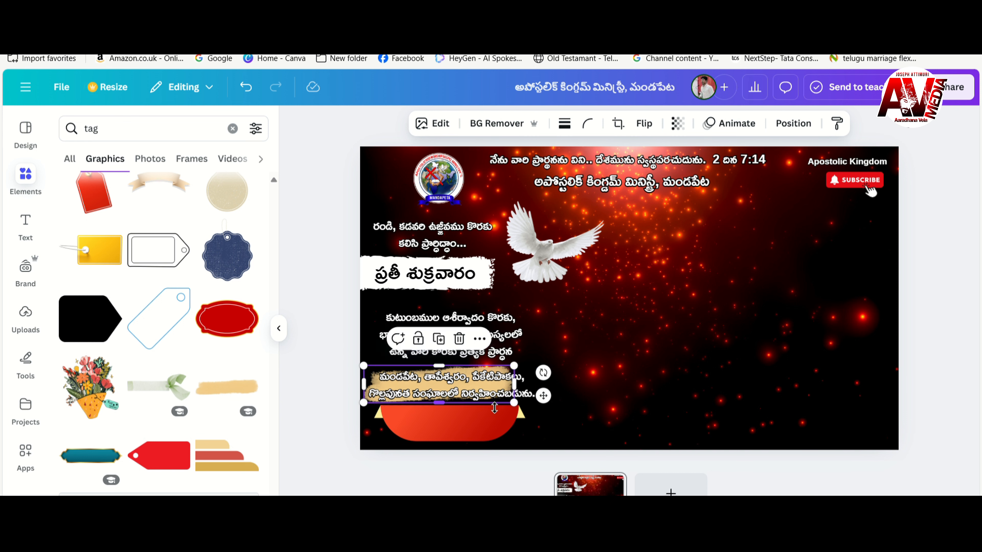
{"action": "mouse_move", "coordinate": [515, 367]}
{"action": "left_mouse_down"}
{"action": "mouse_move", "coordinate": [556, 368]}
{"action": "mouse_move", "coordinate": [544, 377]}
{"action": "left_mouse_up"}
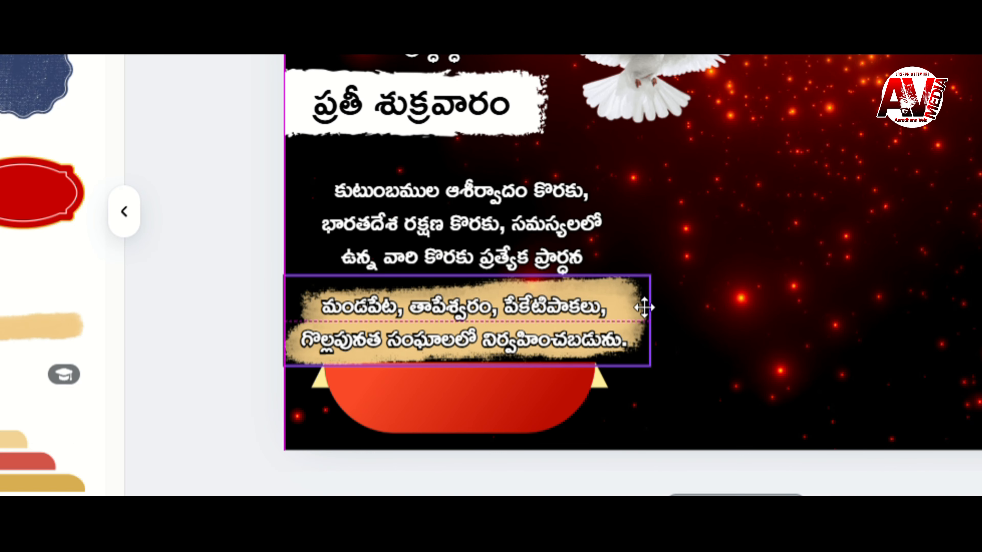
Tilt the venue text, its beige brush stroke and the red shape below them slightly counter-clockwise.
{"action": "left_click_drag", "start_coordinate": [644, 307], "coordinate": [644, 307]}
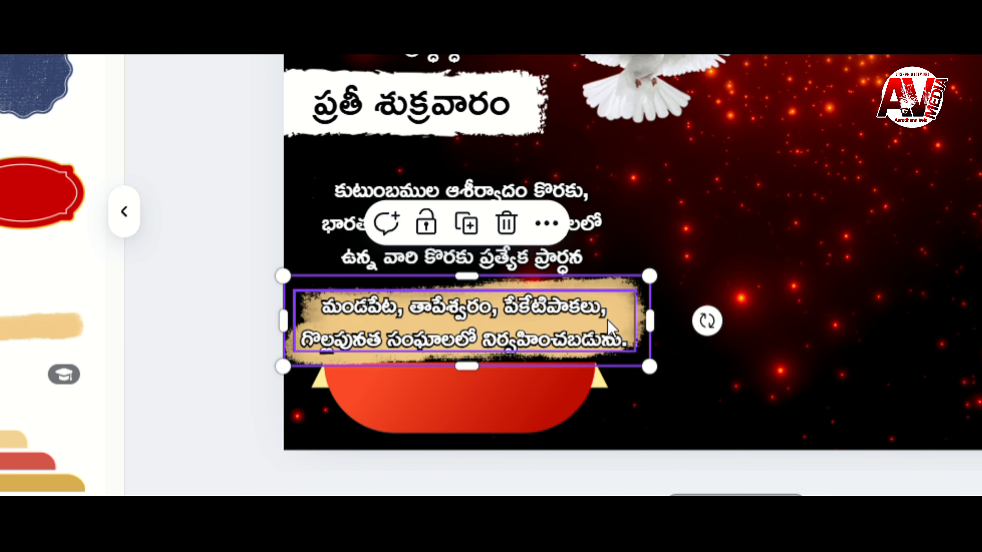
{"action": "left_click", "coordinate": [575, 343]}
{"action": "left_click_drag", "start_coordinate": [711, 317], "coordinate": [714, 305]}
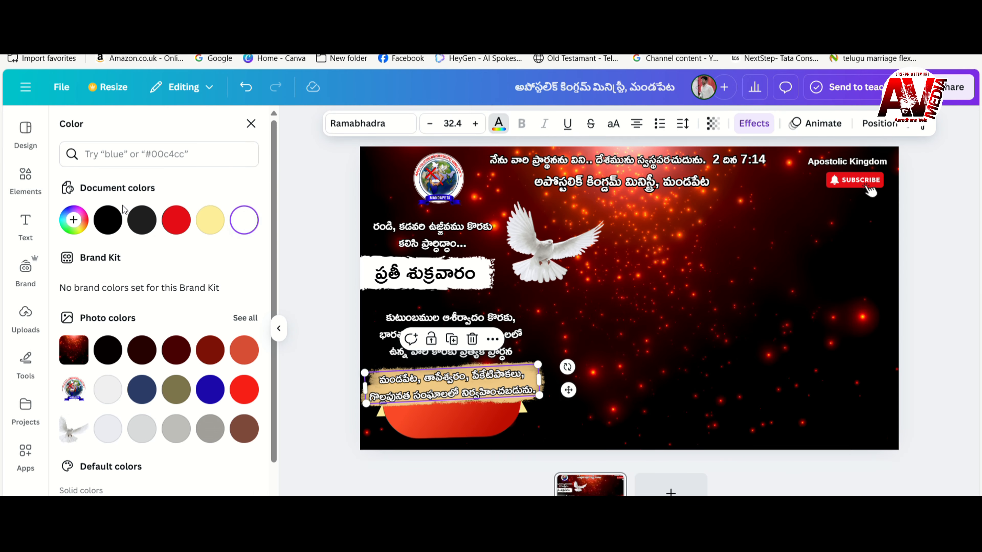
Color the venue text black with a white outline and scale it down slightly to fit inside the beige brush stroke.
{"action": "left_click", "coordinate": [107, 220]}
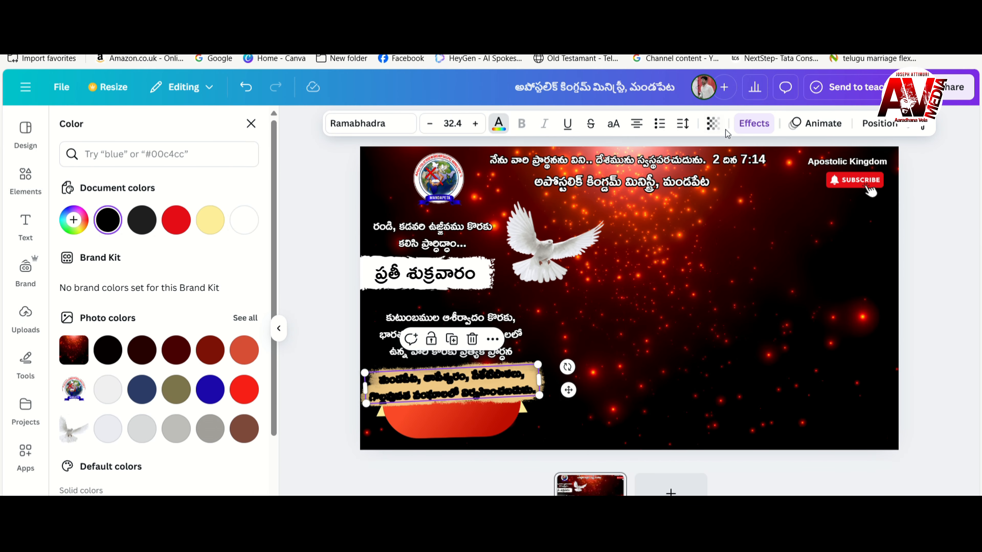
{"action": "left_click", "coordinate": [747, 125]}
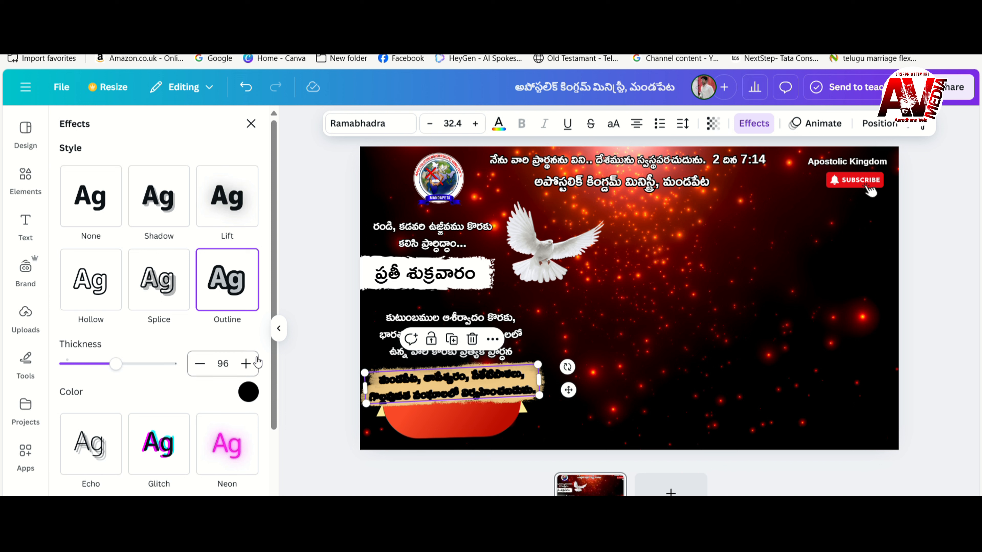
{"action": "left_click", "coordinate": [249, 390]}
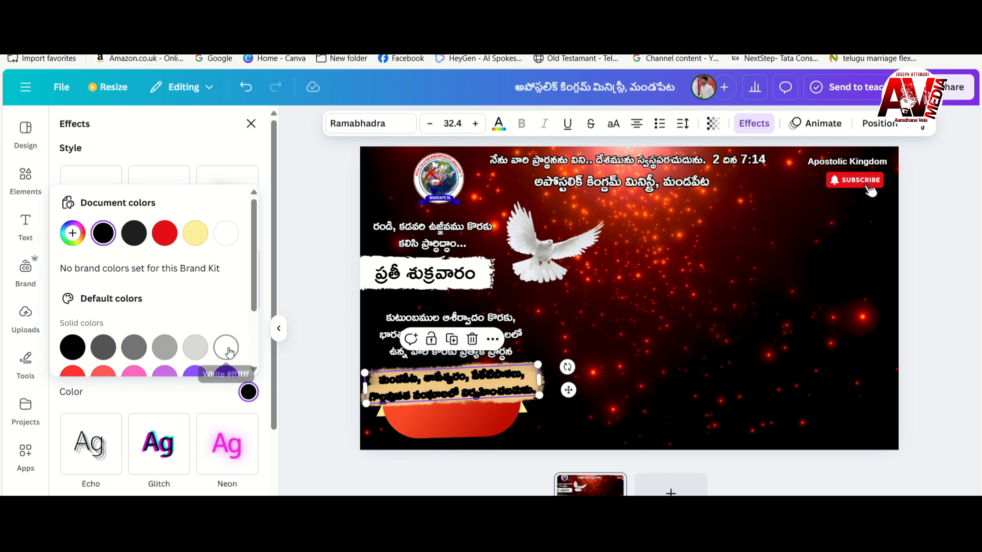
{"action": "left_click", "coordinate": [228, 348]}
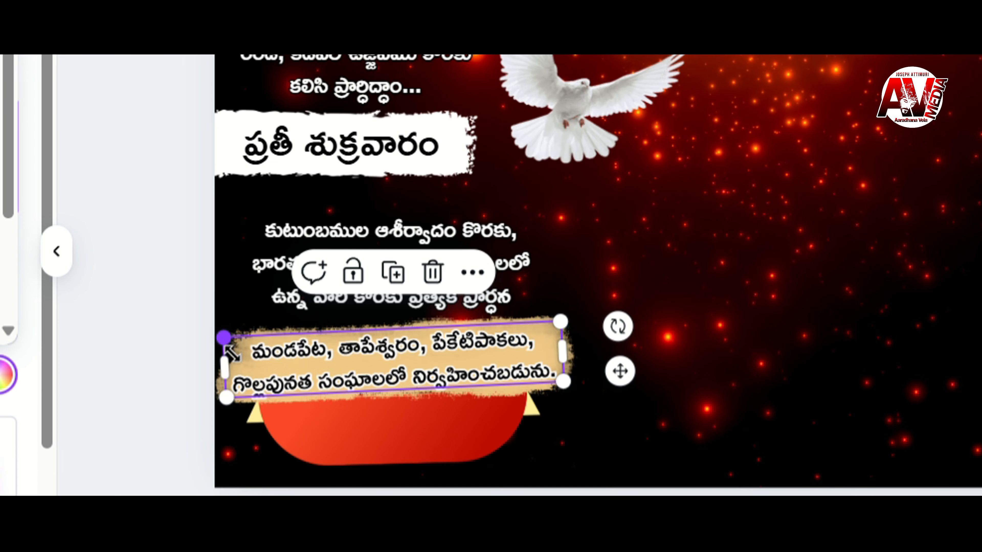
{"action": "left_click_drag", "start_coordinate": [365, 373], "coordinate": [419, 364]}
{"action": "left_click", "coordinate": [160, 323]}
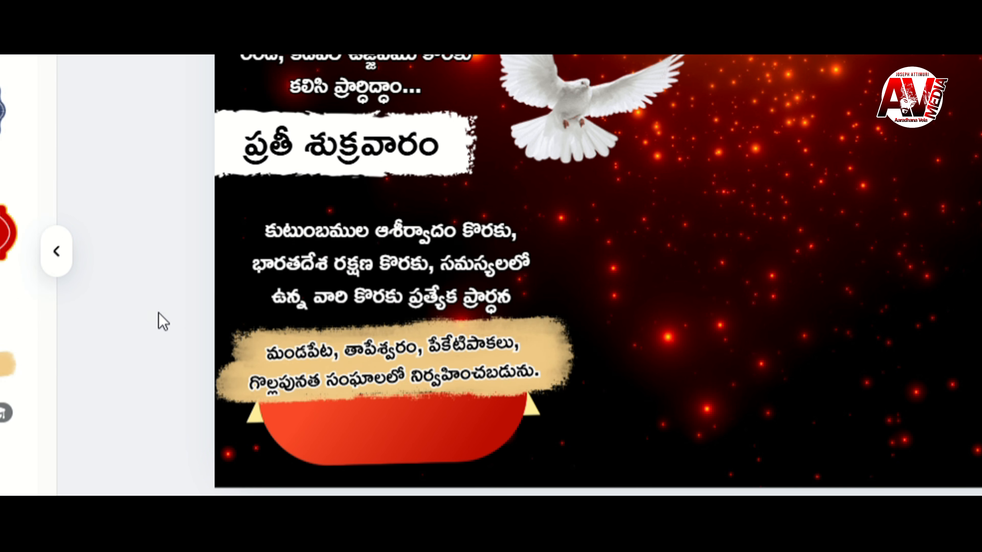
Search the elements for "location" and limit the results to graphics.
{"action": "left_click", "coordinate": [400, 133]}
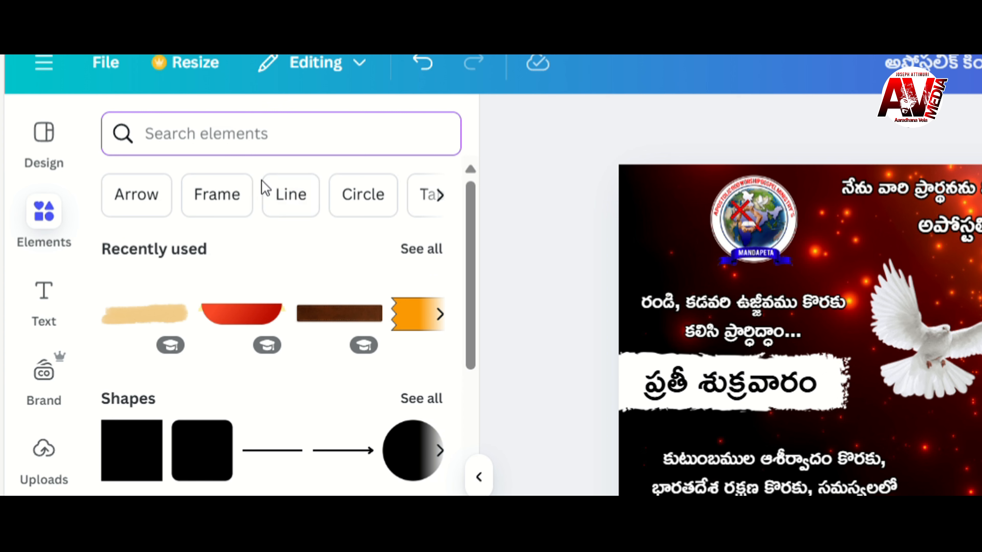
{"action": "type", "text": "locat"}
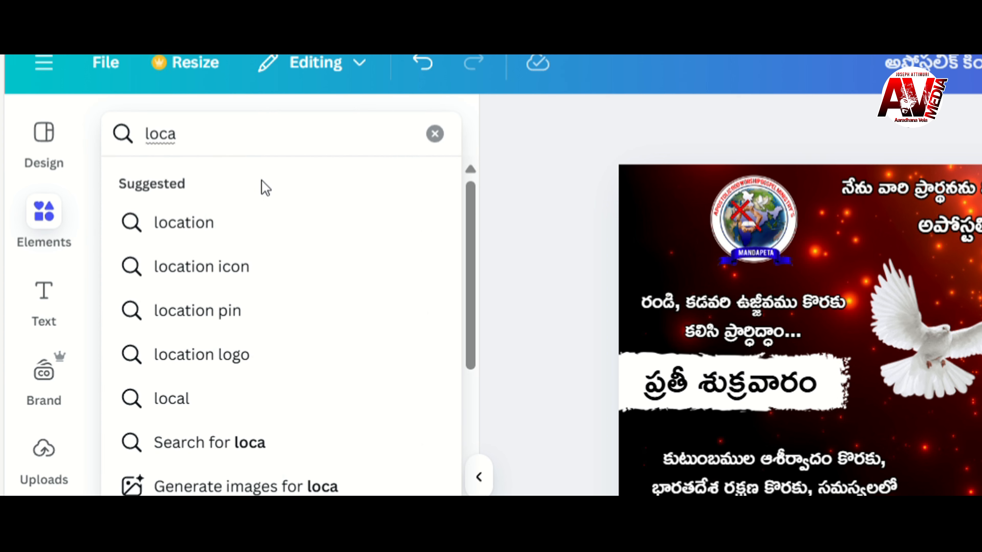
{"action": "type", "text": "ion"}
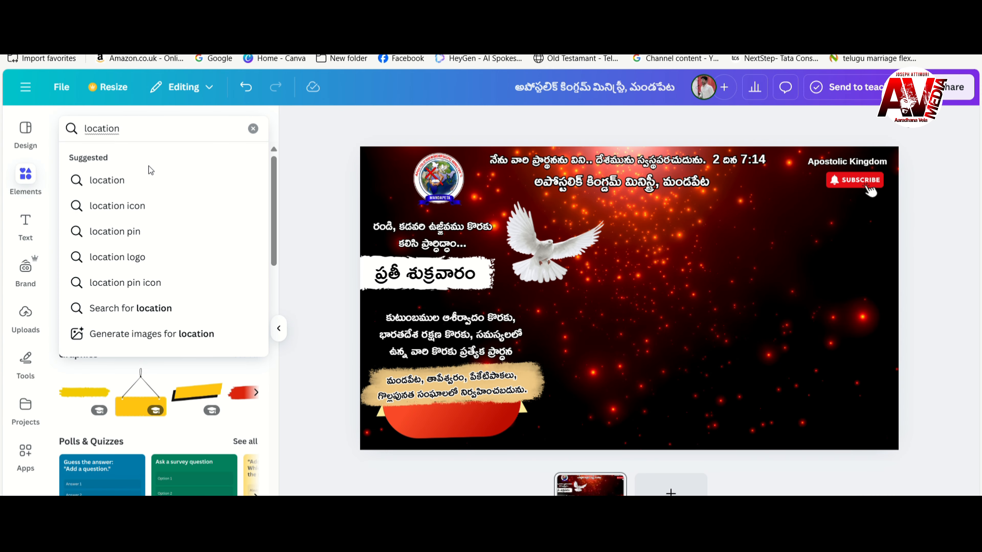
{"action": "left_click", "coordinate": [144, 179]}
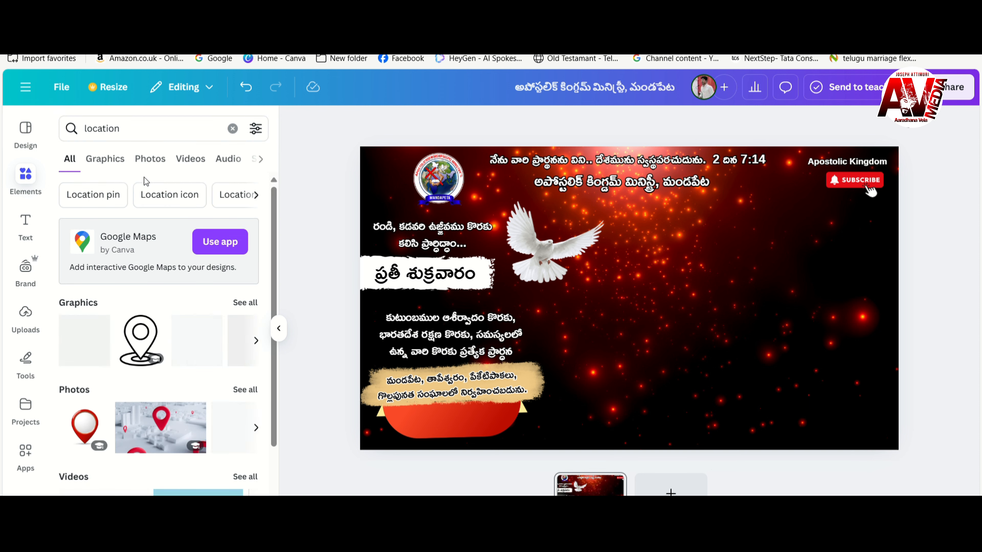
{"action": "left_click", "coordinate": [105, 159]}
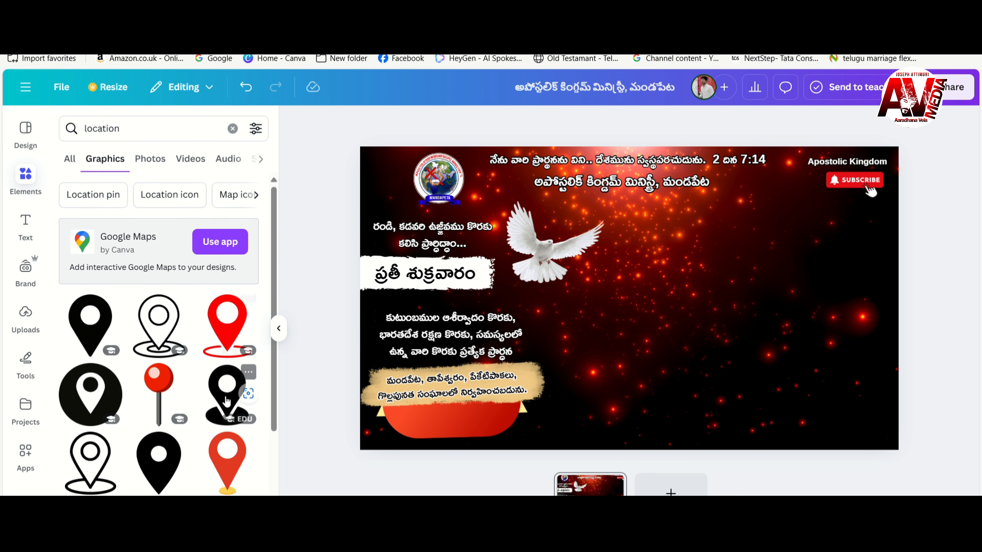
Add the 3D red location pin with the white ball to the design and shrink it to a small icon.
{"action": "scroll", "coordinate": [218, 387], "scroll_direction": "down", "scroll_amount": 5}
{"action": "scroll", "coordinate": [207, 450], "scroll_direction": "down", "scroll_amount": 2}
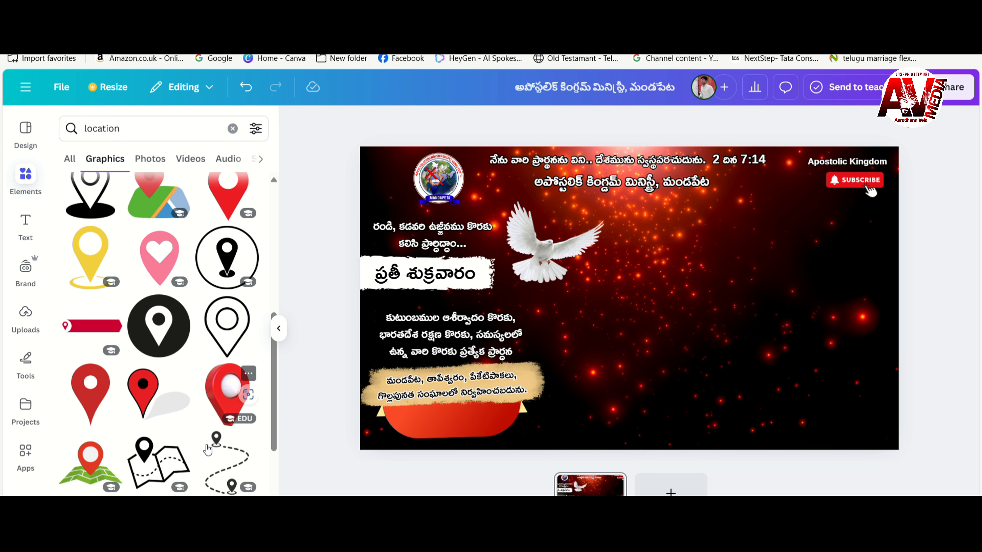
{"action": "left_click", "coordinate": [228, 402]}
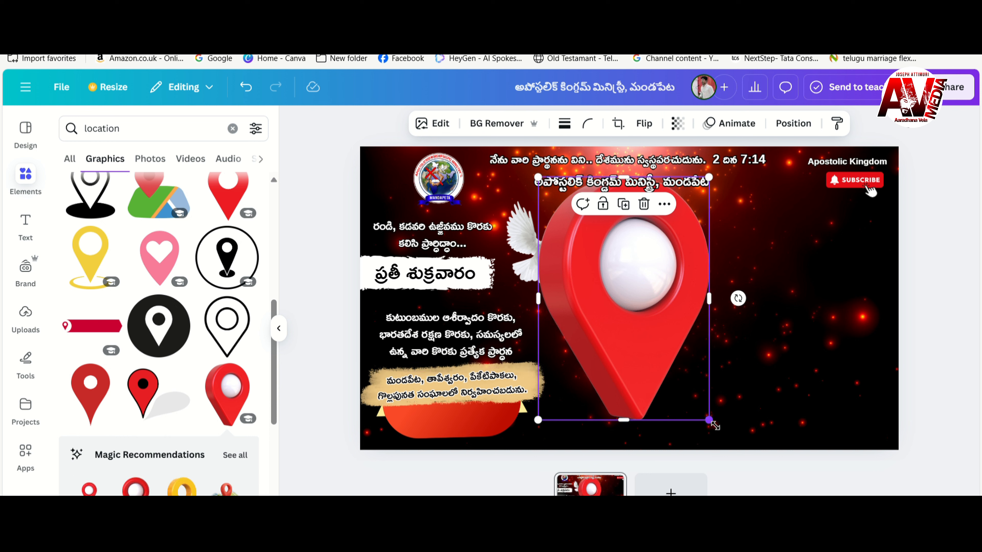
{"action": "left_click_drag", "start_coordinate": [710, 421], "coordinate": [565, 217]}
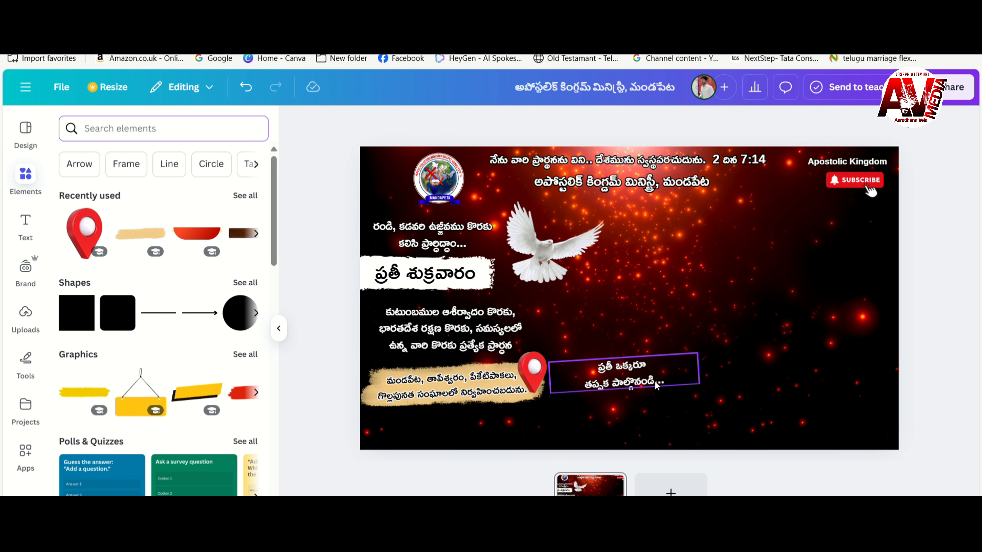
Move the text "ప్రతీ ఒక్కరూ తప్పక పాల్గొనండి..." beneath the beige brush stroke and open its text effects.
{"action": "left_click_drag", "start_coordinate": [656, 387], "coordinate": [466, 434]}
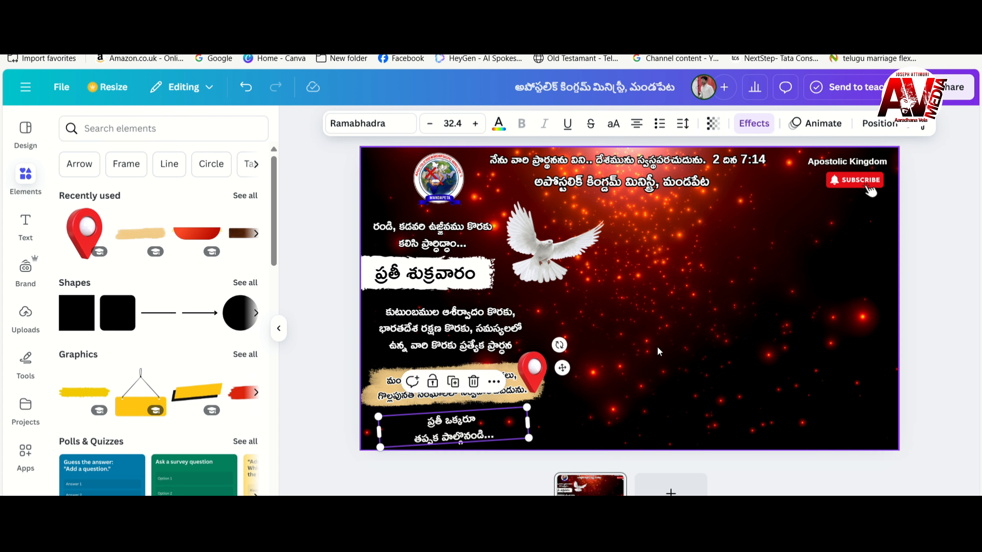
{"action": "left_click", "coordinate": [754, 125]}
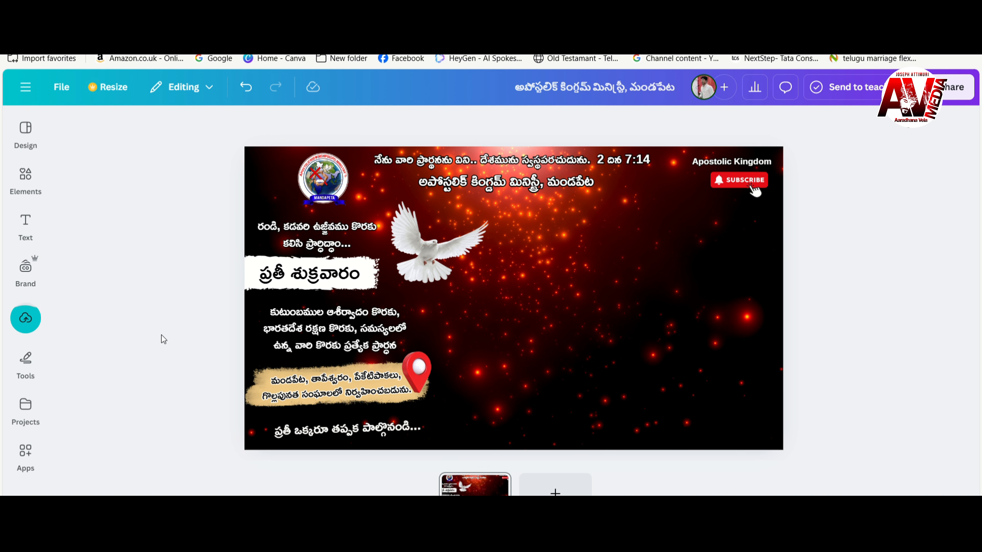
Add the uploaded photos of the man in the white shirt and the man in the light blue suit to the design.
{"action": "left_click", "coordinate": [25, 318]}
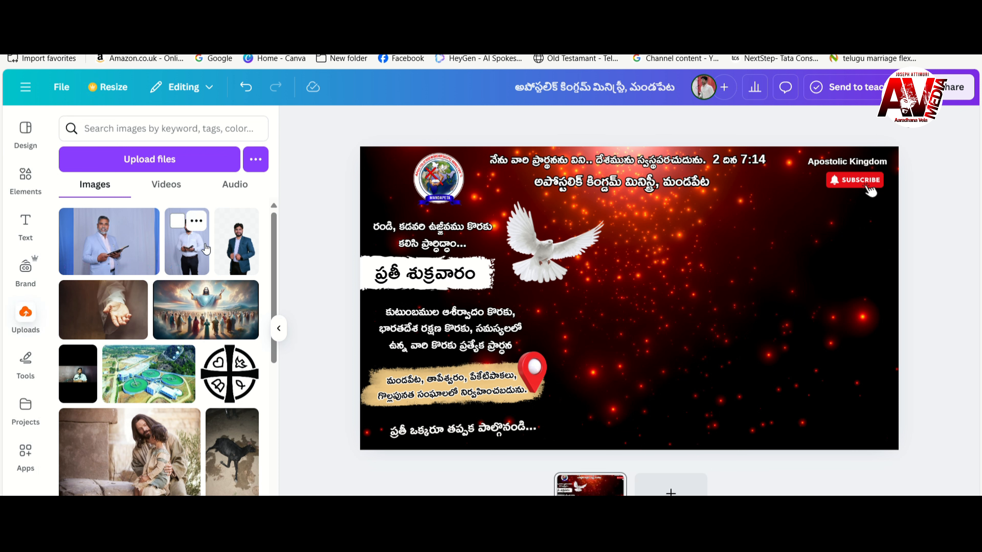
{"action": "left_click", "coordinate": [189, 251]}
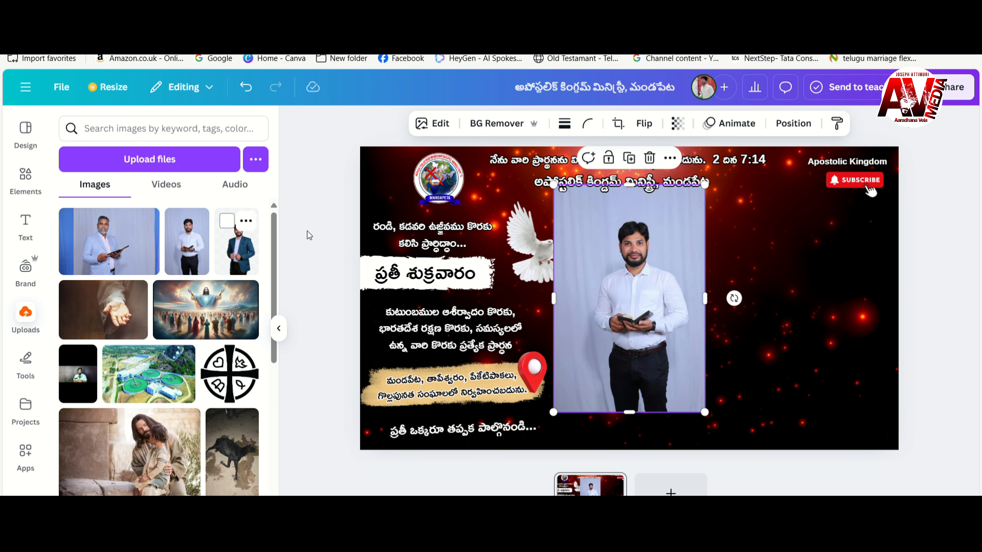
{"action": "left_click", "coordinate": [128, 250]}
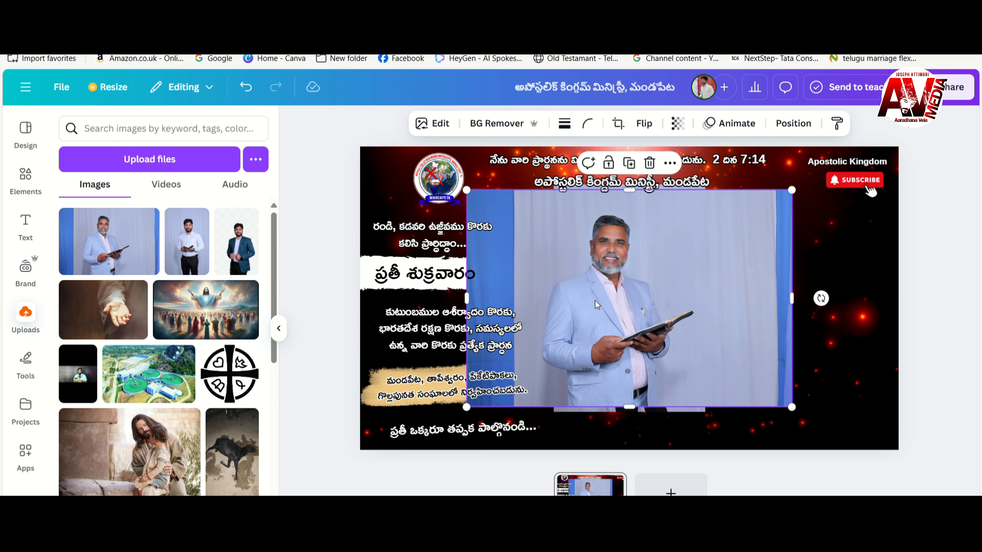
Cut out and crop the man in the light blue suit, and fit him into the design's lower-right corner at about 721 × 907.
{"action": "left_click_drag", "start_coordinate": [623, 302], "coordinate": [826, 323]}
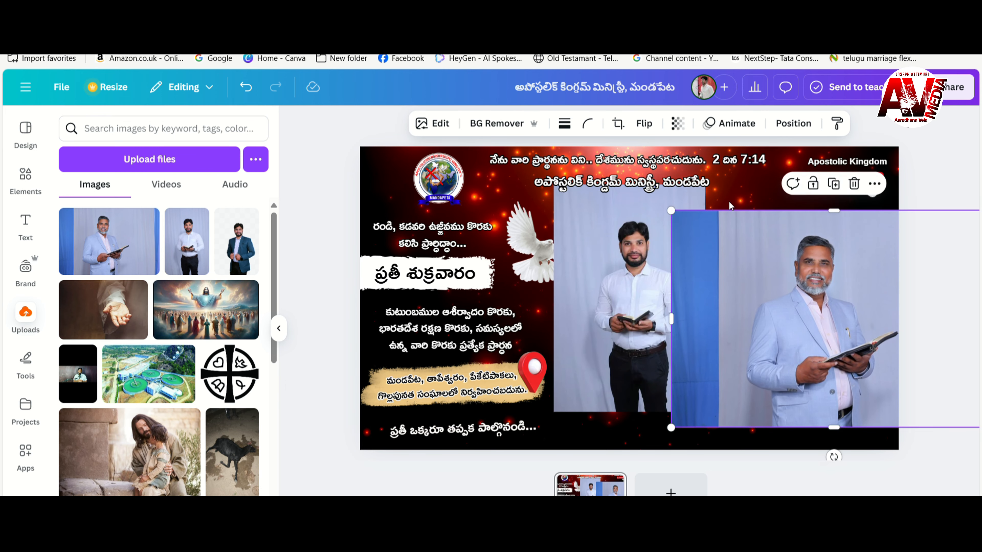
{"action": "left_click", "coordinate": [514, 124]}
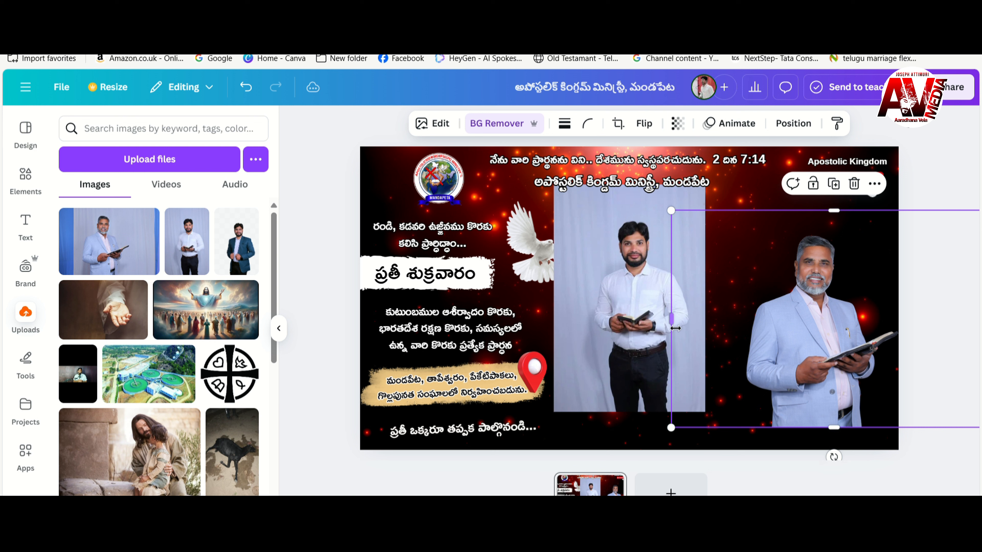
{"action": "left_click_drag", "start_coordinate": [683, 327], "coordinate": [745, 329]}
{"action": "left_click_drag", "start_coordinate": [828, 329], "coordinate": [699, 332]}
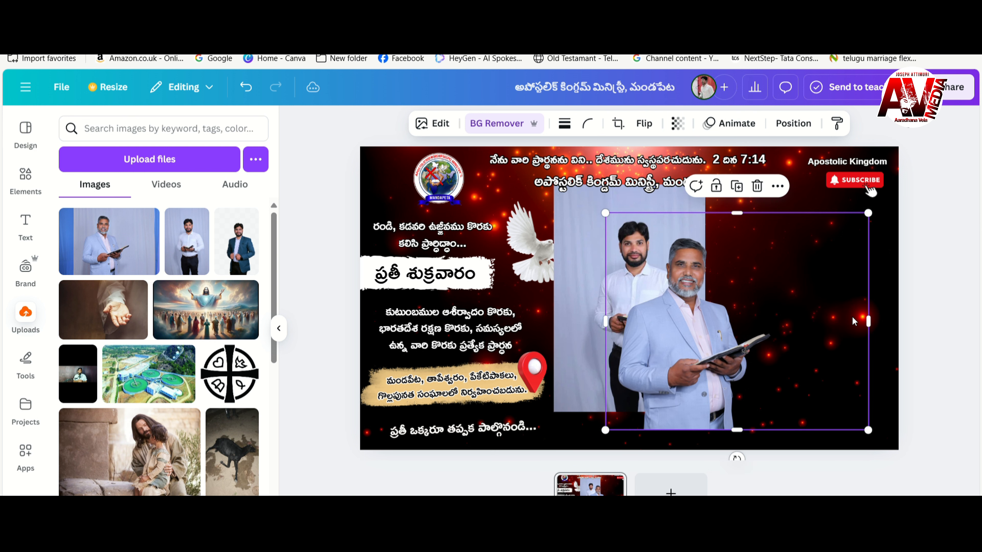
{"action": "left_click_drag", "start_coordinate": [880, 329], "coordinate": [785, 339]}
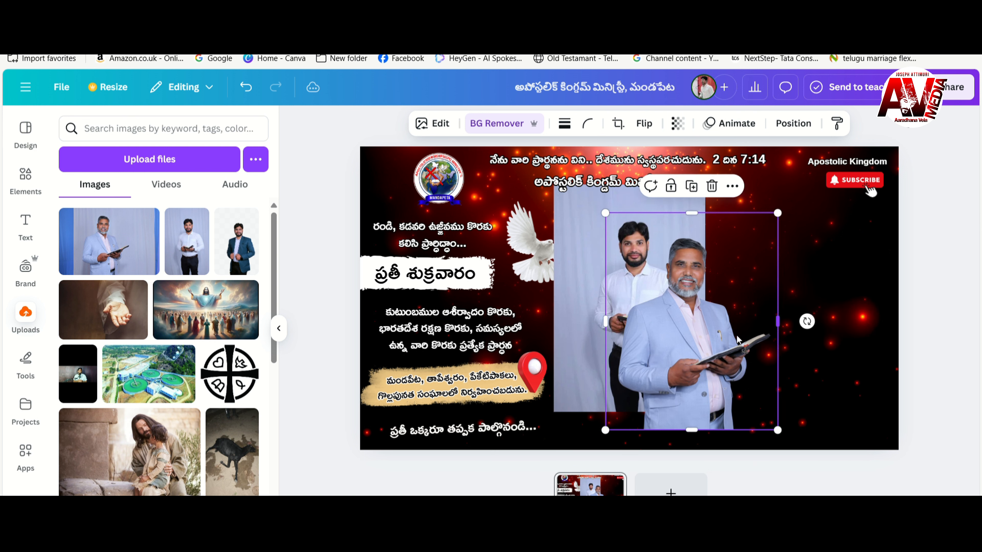
{"action": "left_click_drag", "start_coordinate": [703, 345], "coordinate": [834, 369]}
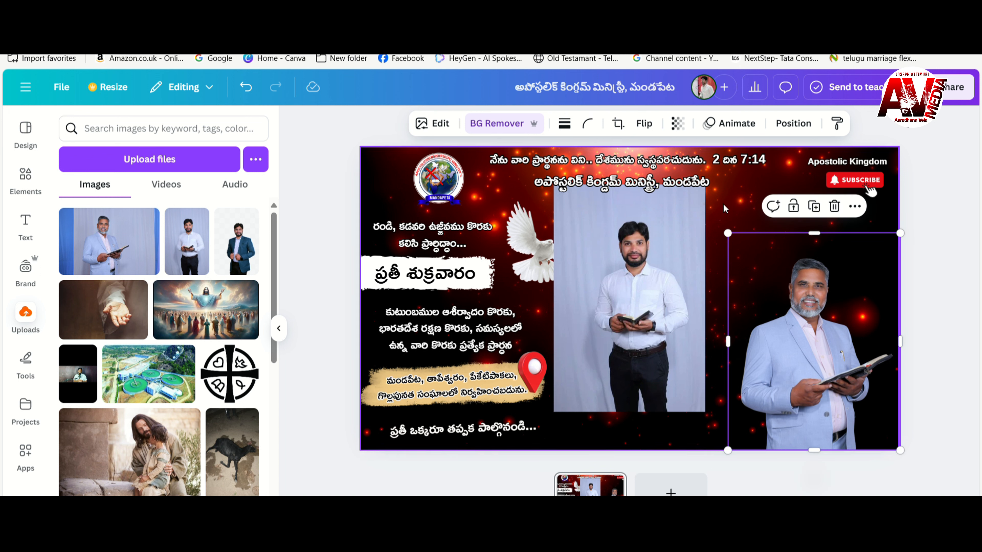
{"action": "left_click_drag", "start_coordinate": [737, 241], "coordinate": [698, 196]}
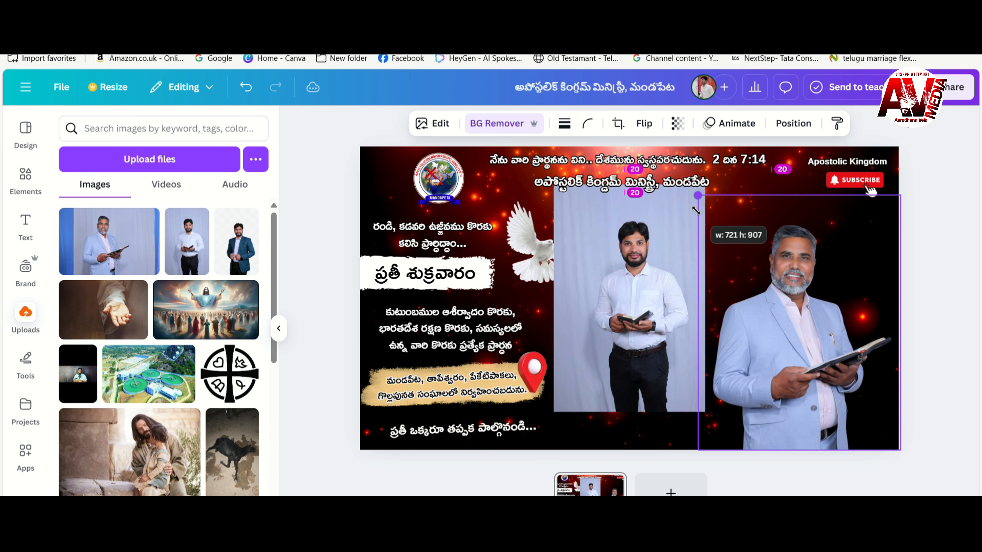
Remove the background from the photo of the man in the white shirt and crop the photo closely around his upper body.
{"action": "left_click", "coordinate": [652, 244]}
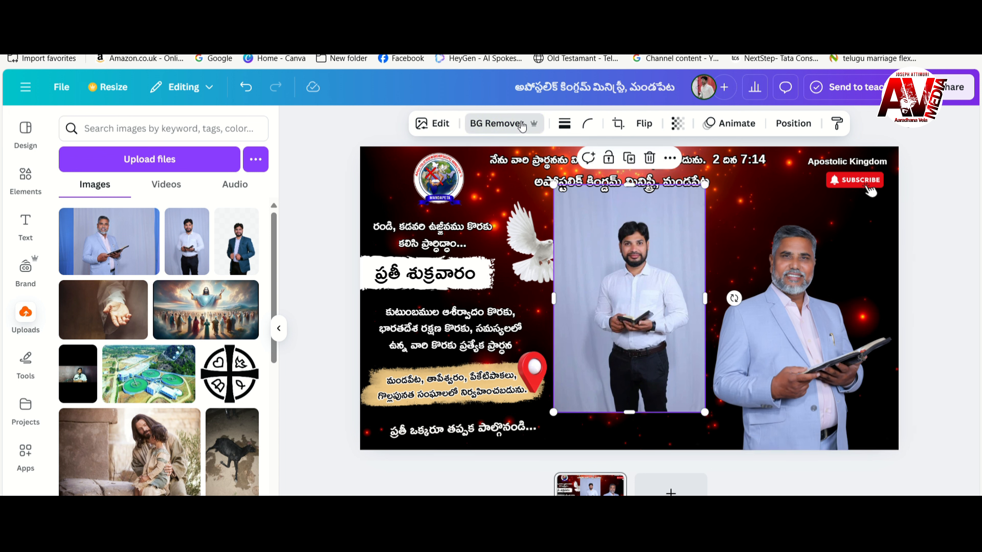
{"action": "left_click", "coordinate": [510, 123]}
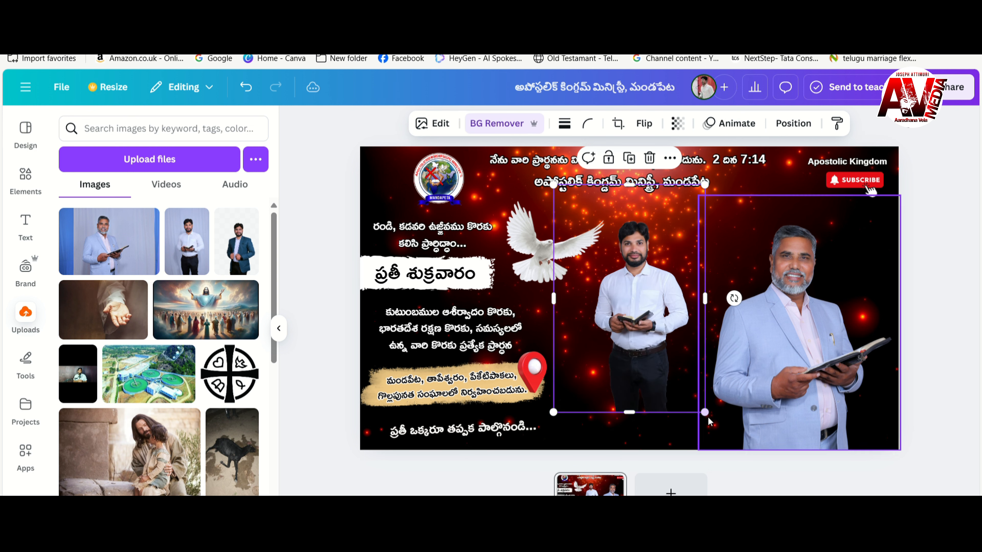
{"action": "left_click_drag", "start_coordinate": [634, 405], "coordinate": [635, 355]}
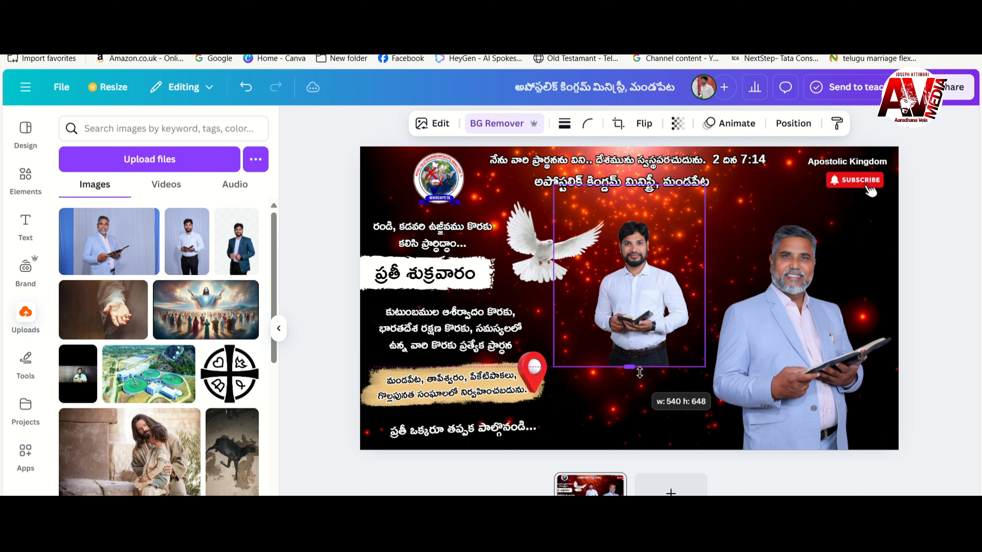
{"action": "left_click_drag", "start_coordinate": [563, 282], "coordinate": [588, 280]}
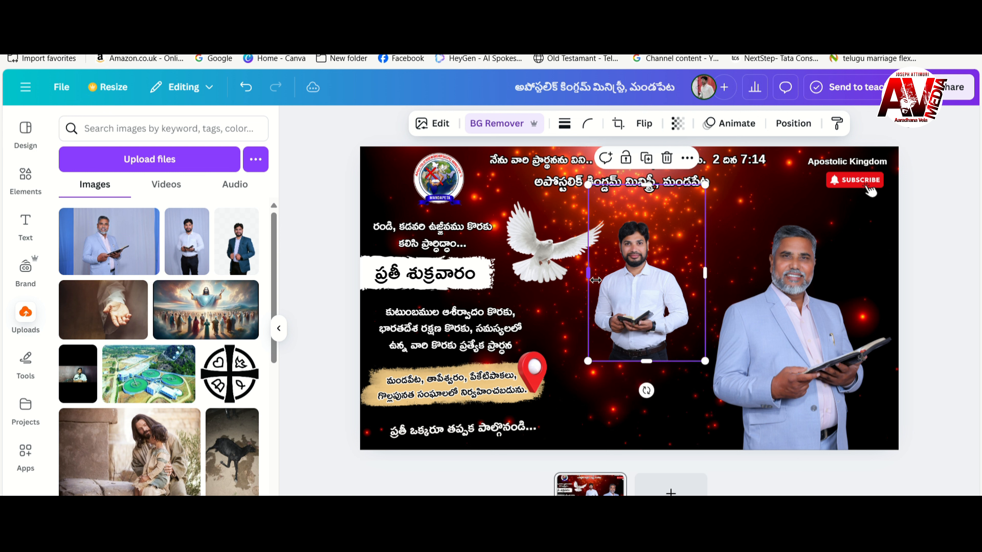
{"action": "left_click_drag", "start_coordinate": [653, 189], "coordinate": [662, 214]}
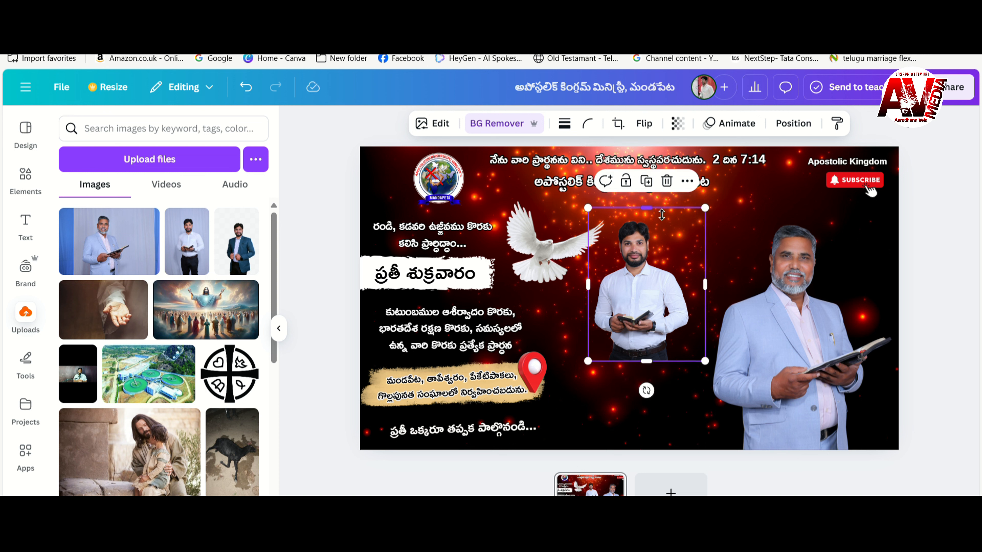
Enlarge the cut-out of the man in the white shirt and stand it beside the man in the suit at the lower edge.
{"action": "left_click_drag", "start_coordinate": [664, 277], "coordinate": [705, 343]}
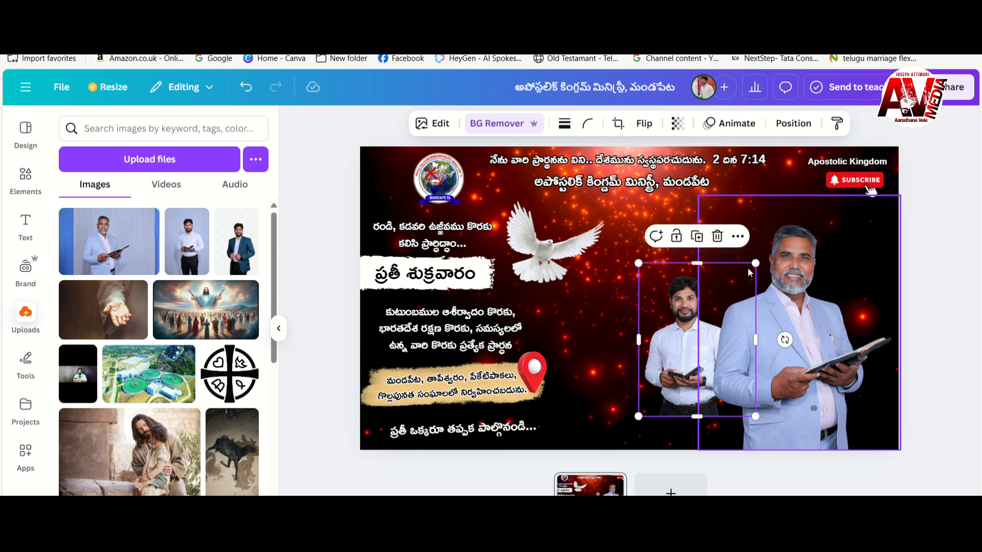
{"action": "left_click_drag", "start_coordinate": [755, 263], "coordinate": [829, 167]}
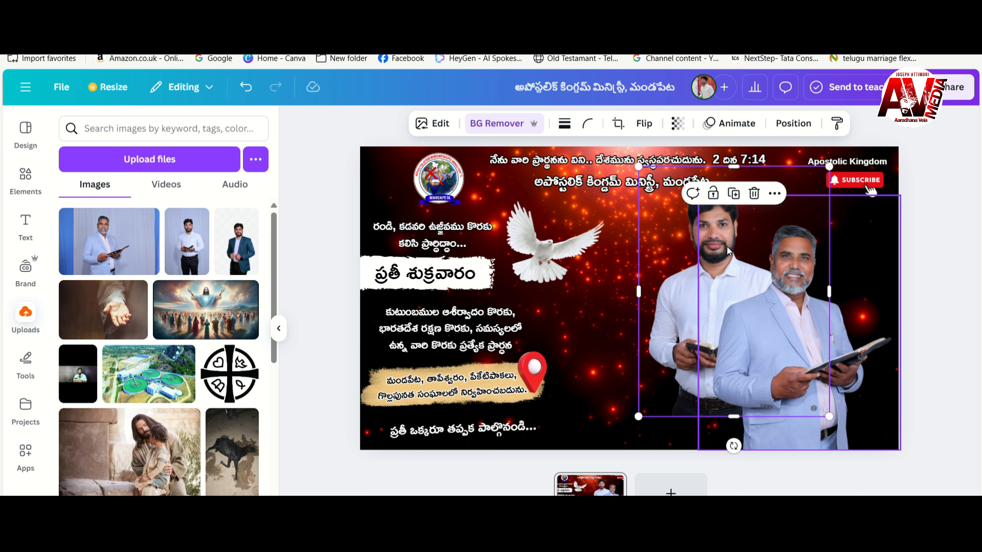
{"action": "left_click_drag", "start_coordinate": [727, 251], "coordinate": [696, 286]}
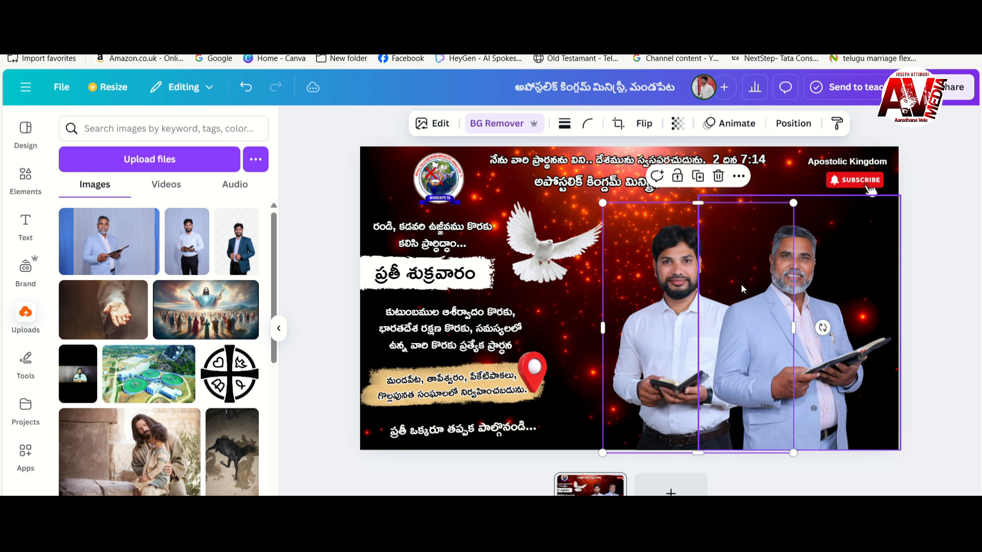
Enlarge the man in the light blue suit slightly past the design's edge and shift the dove a little toward the two men.
{"action": "left_click", "coordinate": [799, 312]}
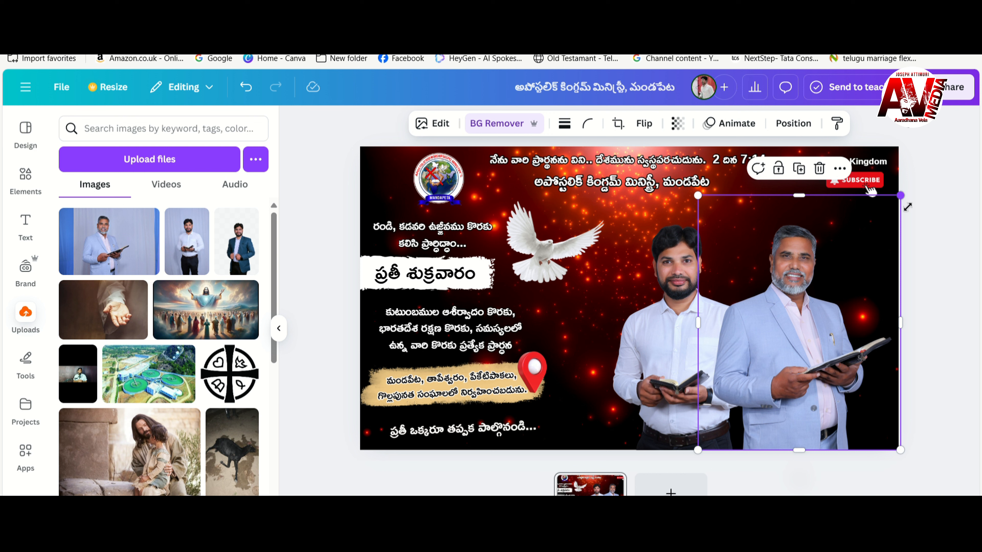
{"action": "left_click_drag", "start_coordinate": [907, 207], "coordinate": [920, 178]}
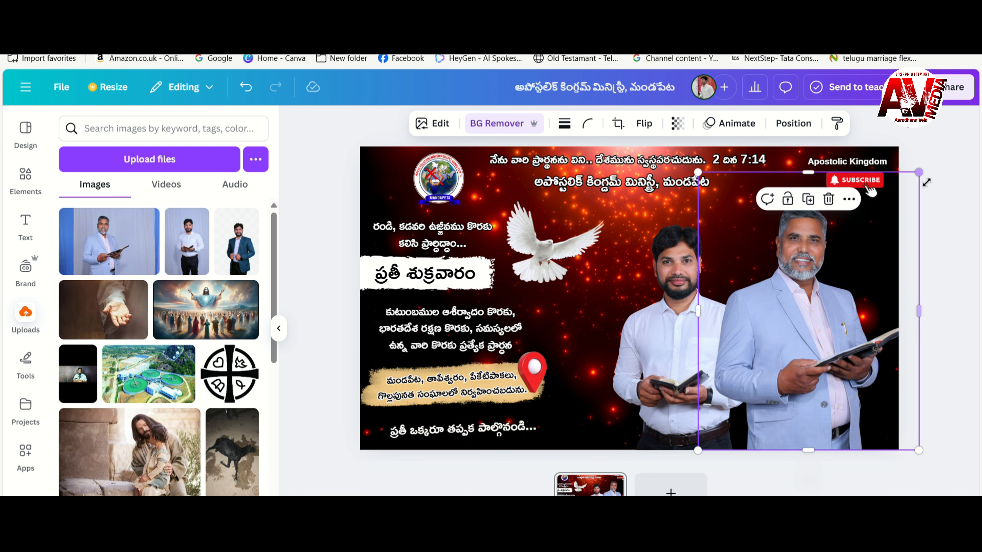
{"action": "left_click", "coordinate": [936, 214]}
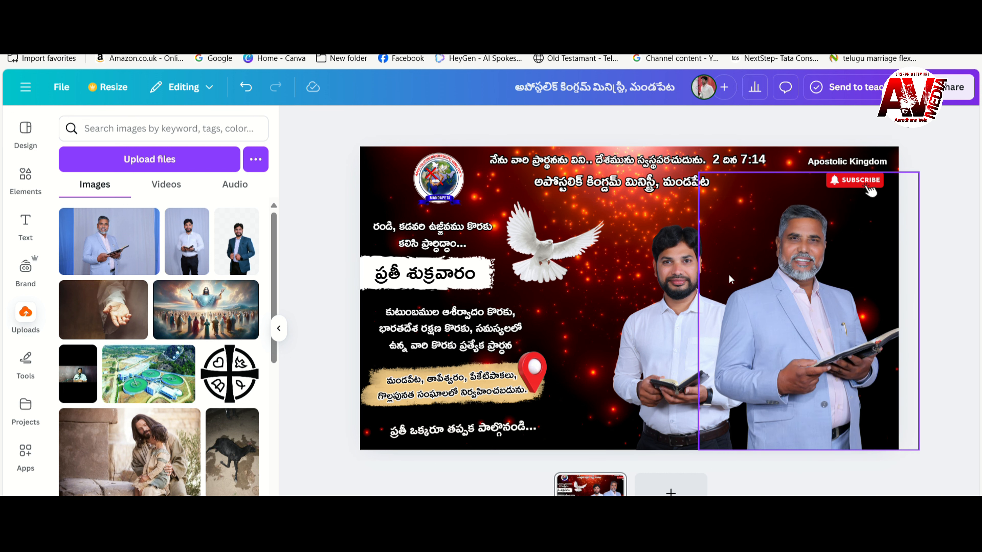
{"action": "left_click", "coordinate": [568, 248]}
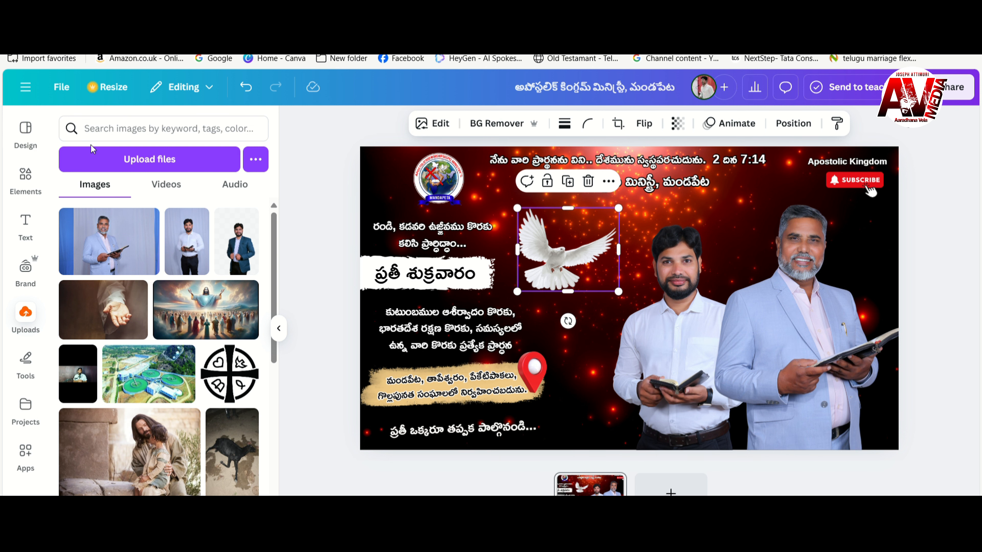
Search the elements for "name tag" and limit the results to graphics.
{"action": "left_click", "coordinate": [26, 176]}
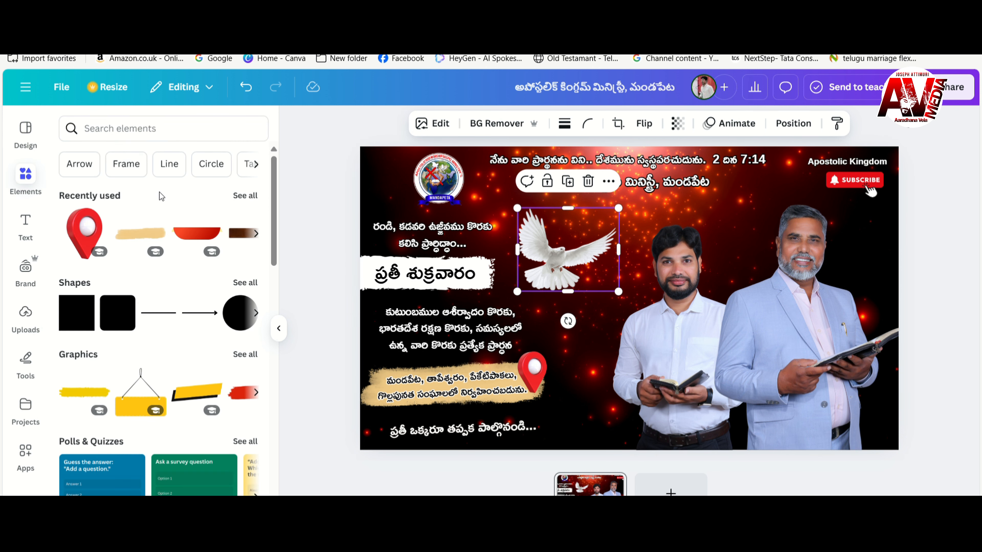
{"action": "left_click", "coordinate": [131, 127]}
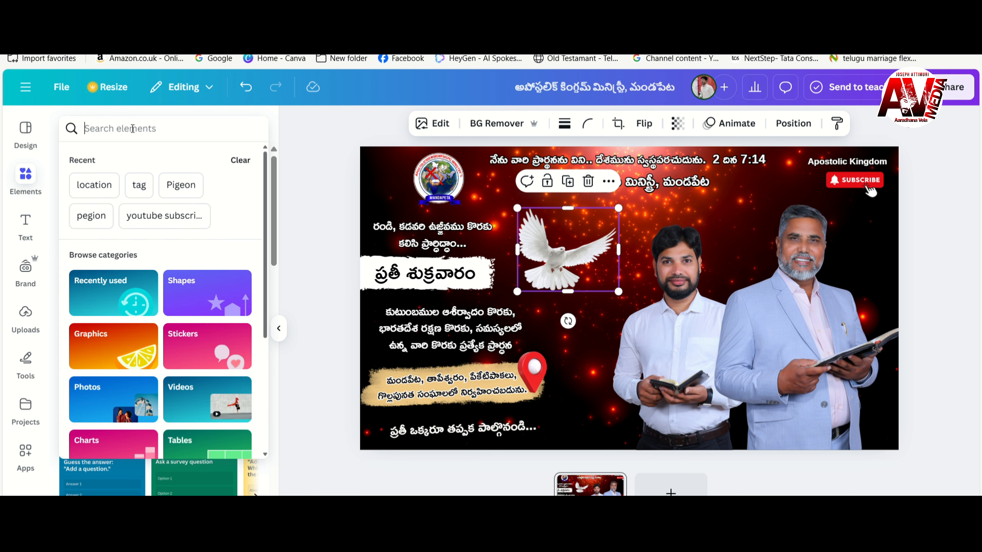
{"action": "type", "text": "na"}
{"action": "key", "text": "BackSpace"}
{"action": "key", "text": "BackSpace"}
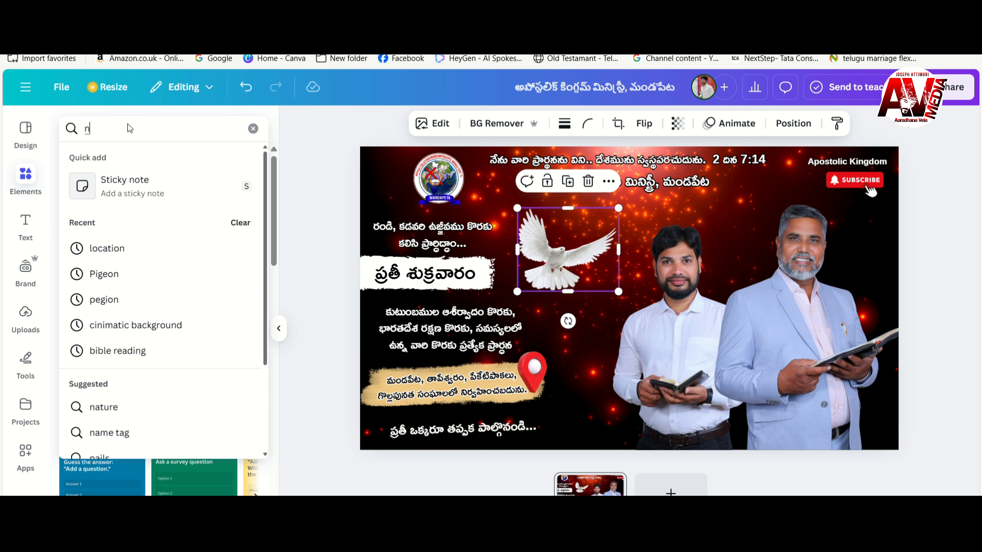
{"action": "type", "text": "name"}
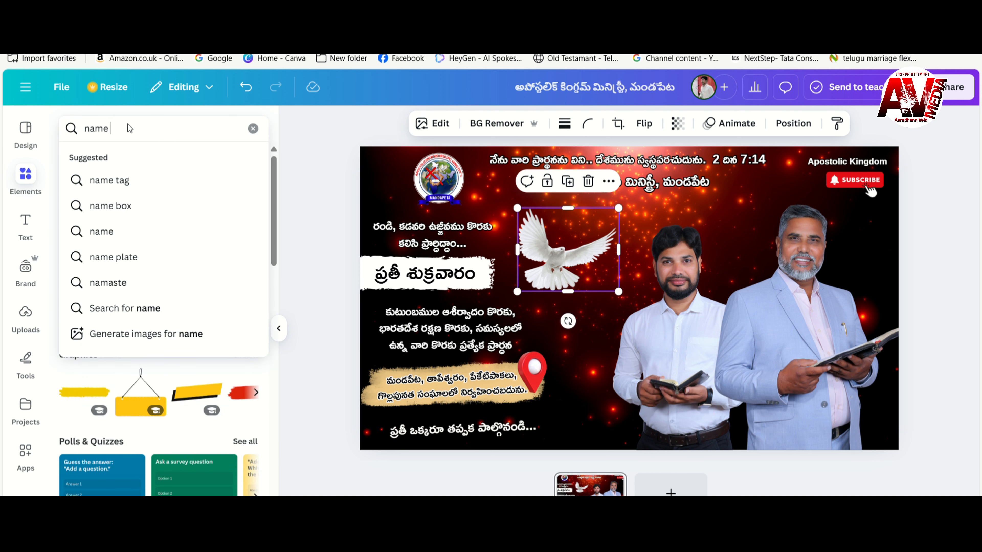
{"action": "left_click", "coordinate": [146, 181]}
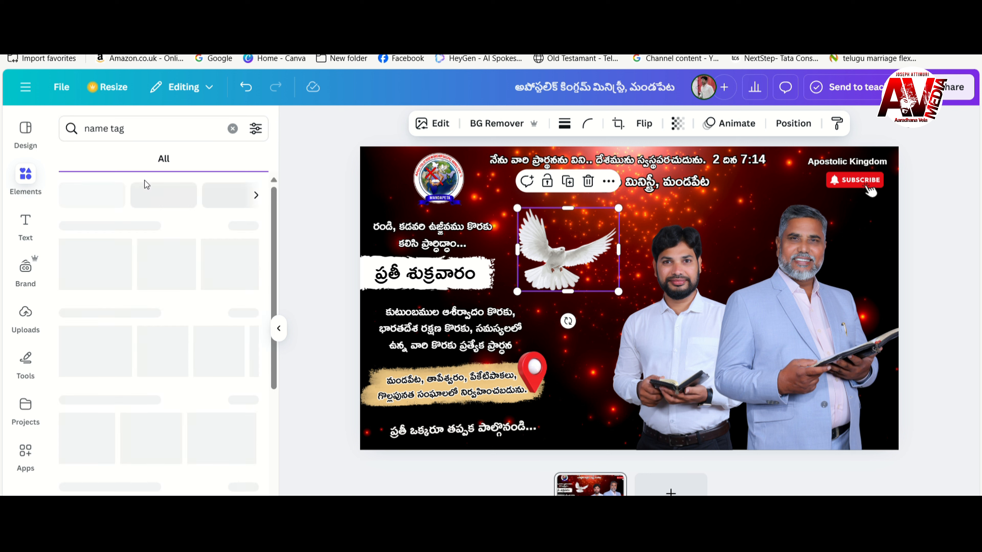
{"action": "left_click", "coordinate": [116, 161]}
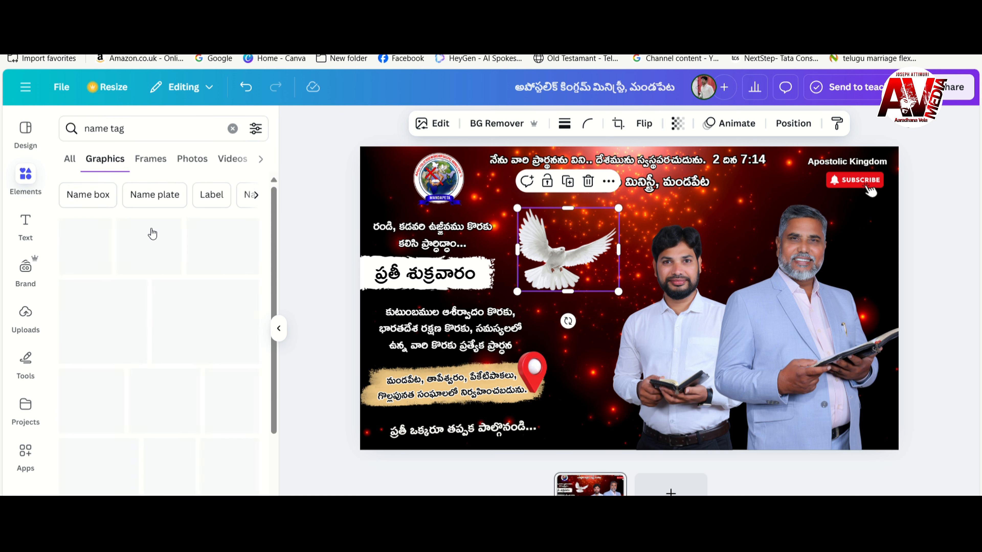
Add the yellow brush stroke graphic, shrink it to name-tag size and place one stroke beneath each of the two men.
{"action": "scroll", "coordinate": [187, 393], "scroll_direction": "down", "scroll_amount": 8}
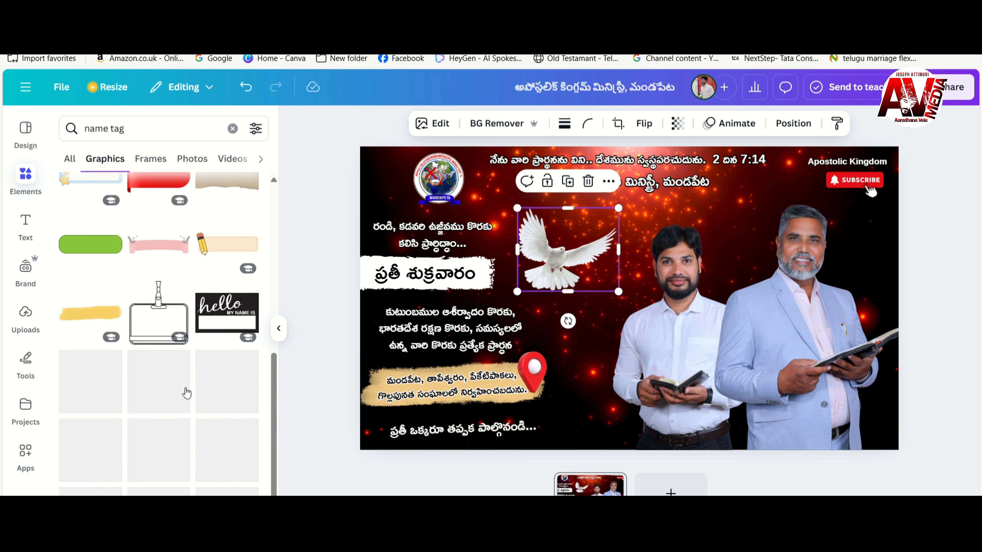
{"action": "scroll", "coordinate": [187, 393], "scroll_direction": "down", "scroll_amount": 6}
{"action": "scroll", "coordinate": [160, 411], "scroll_direction": "down", "scroll_amount": 3}
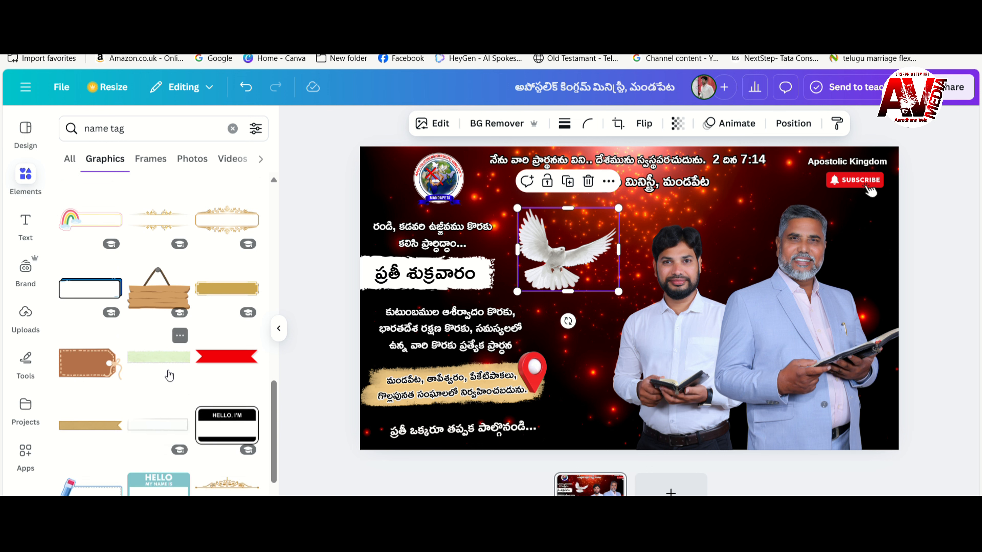
{"action": "scroll", "coordinate": [176, 422], "scroll_direction": "down", "scroll_amount": 3}
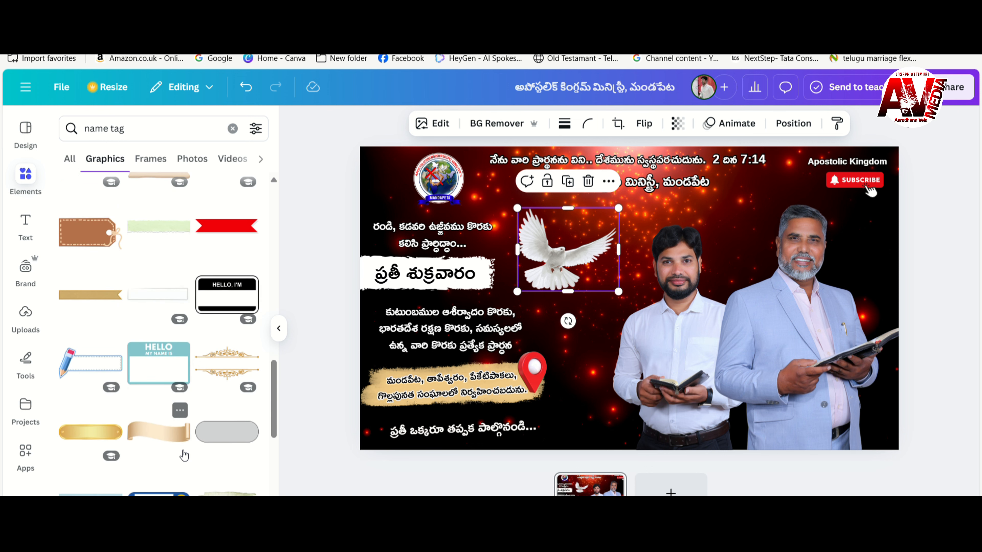
{"action": "scroll", "coordinate": [184, 455], "scroll_direction": "down", "scroll_amount": 2}
{"action": "scroll", "coordinate": [184, 456], "scroll_direction": "down", "scroll_amount": 5}
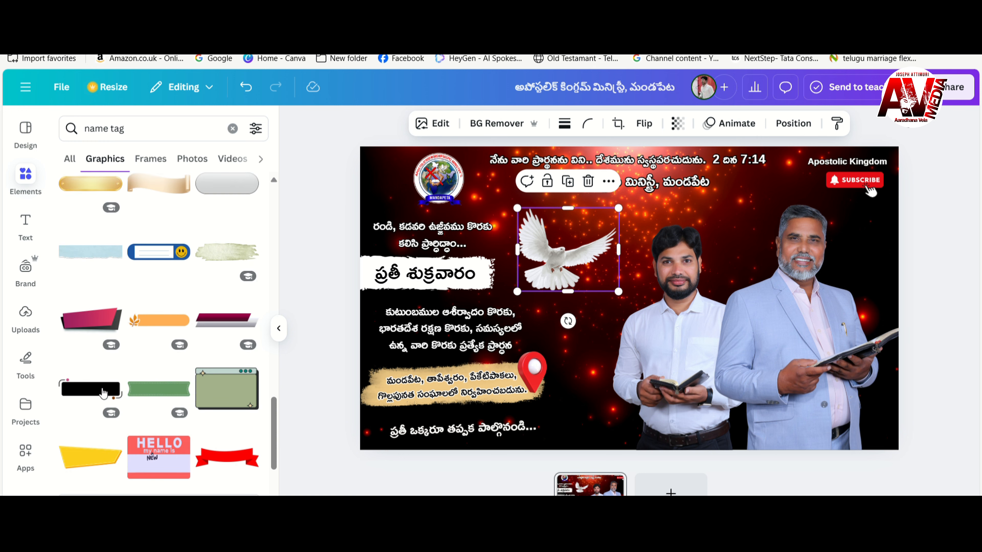
{"action": "scroll", "coordinate": [188, 429], "scroll_direction": "down", "scroll_amount": 5}
{"action": "scroll", "coordinate": [188, 433], "scroll_direction": "down", "scroll_amount": 3}
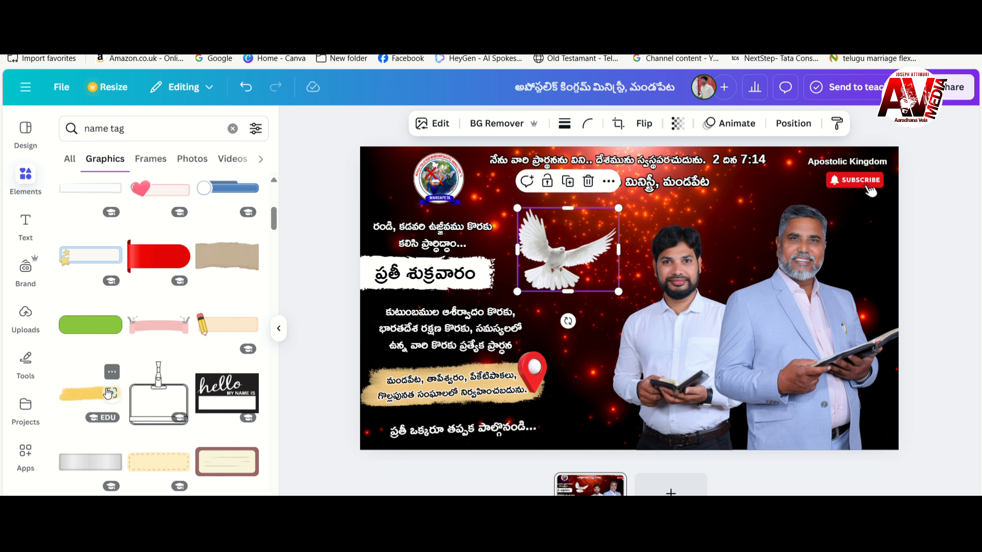
{"action": "left_click", "coordinate": [91, 394]}
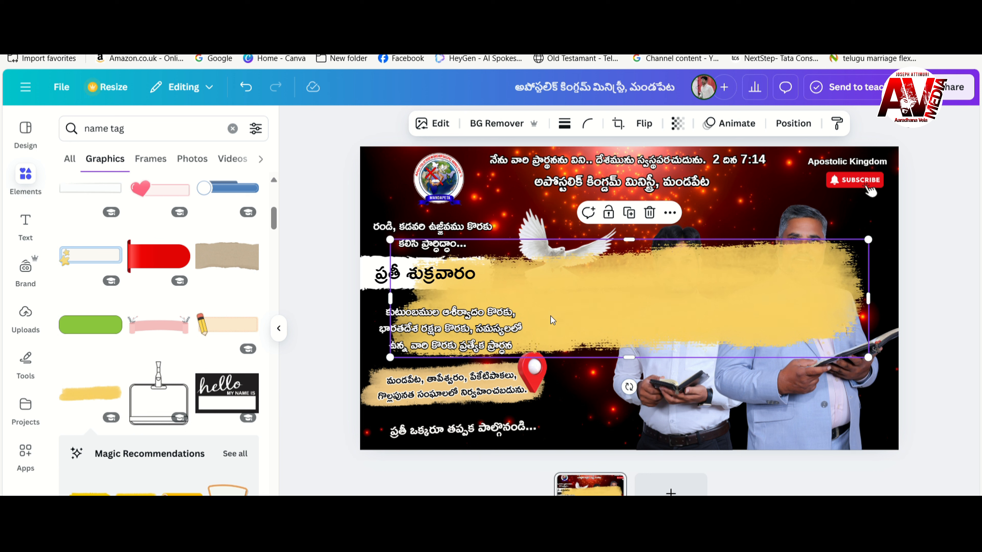
{"action": "left_click_drag", "start_coordinate": [399, 248], "coordinate": [690, 347]}
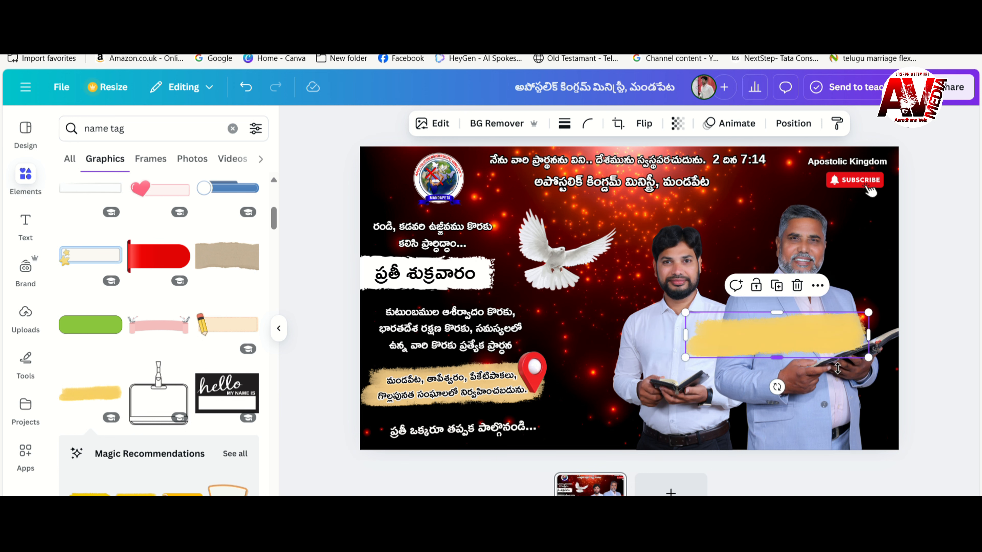
{"action": "left_click_drag", "start_coordinate": [825, 354], "coordinate": [759, 449]}
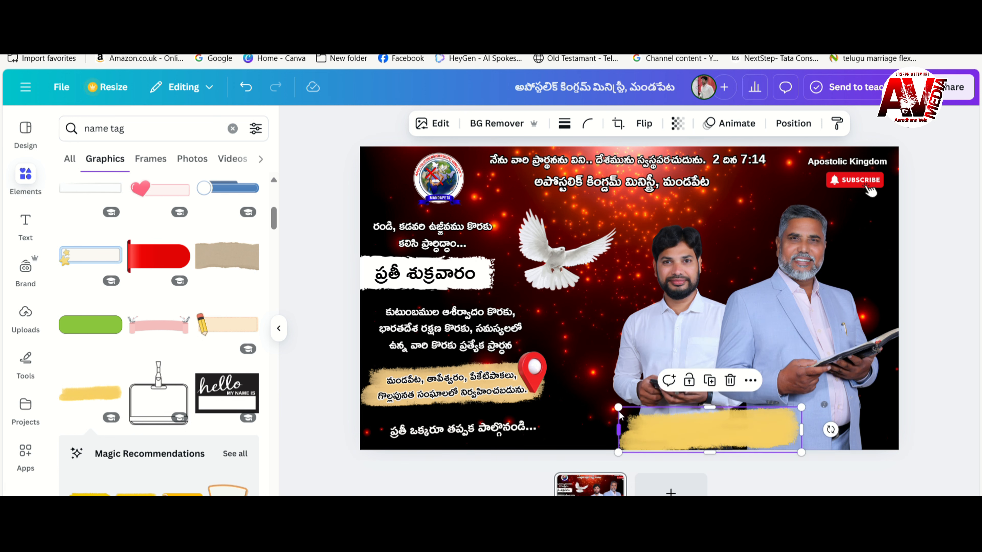
{"action": "left_click_drag", "start_coordinate": [635, 418], "coordinate": [649, 414]}
{"action": "mouse_move", "coordinate": [751, 434]}
{"action": "left_mouse_down"}
{"action": "mouse_move", "coordinate": [707, 434]}
{"action": "mouse_move", "coordinate": [876, 414]}
{"action": "mouse_move", "coordinate": [844, 435]}
{"action": "left_mouse_up"}
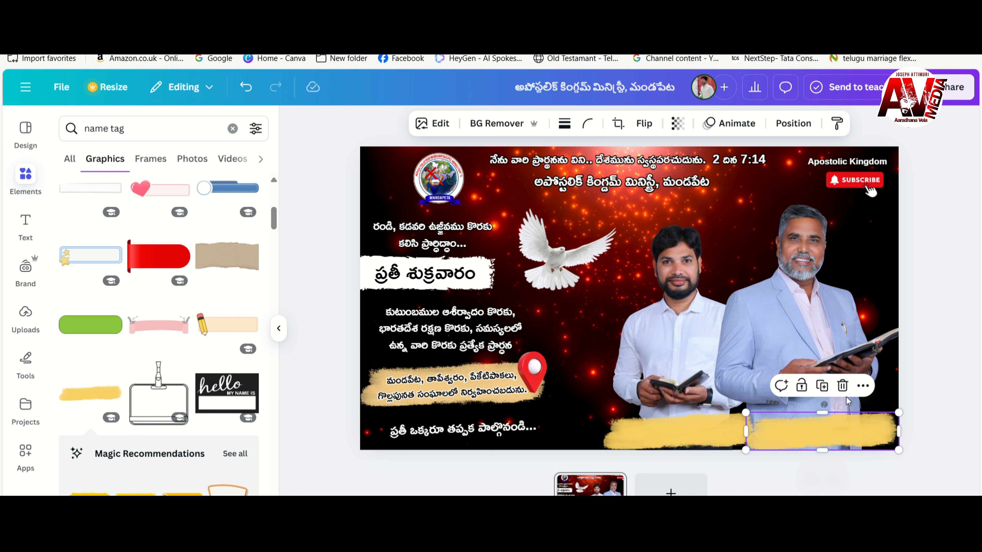
Replace the yellow brush strokes beneath the two men with white brush strokes.
{"action": "left_click", "coordinate": [843, 386]}
{"action": "left_click", "coordinate": [685, 427]}
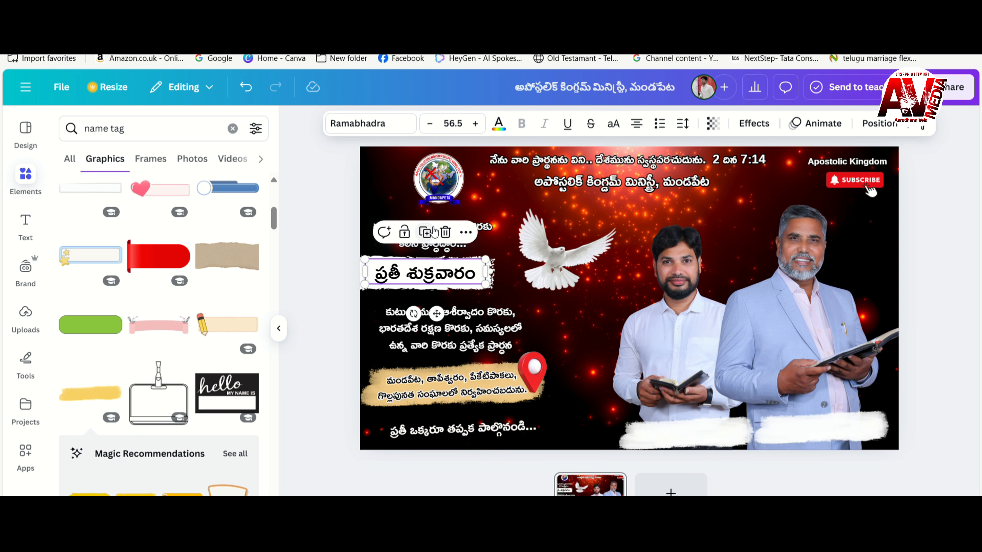
Duplicate the Friday banner text, place the copy on the white stroke beneath the man in the white shirt and reduce its font size.
{"action": "left_click", "coordinate": [427, 233]}
{"action": "left_click_drag", "start_coordinate": [431, 280], "coordinate": [744, 464]}
{"action": "double_click", "coordinate": [692, 433]}
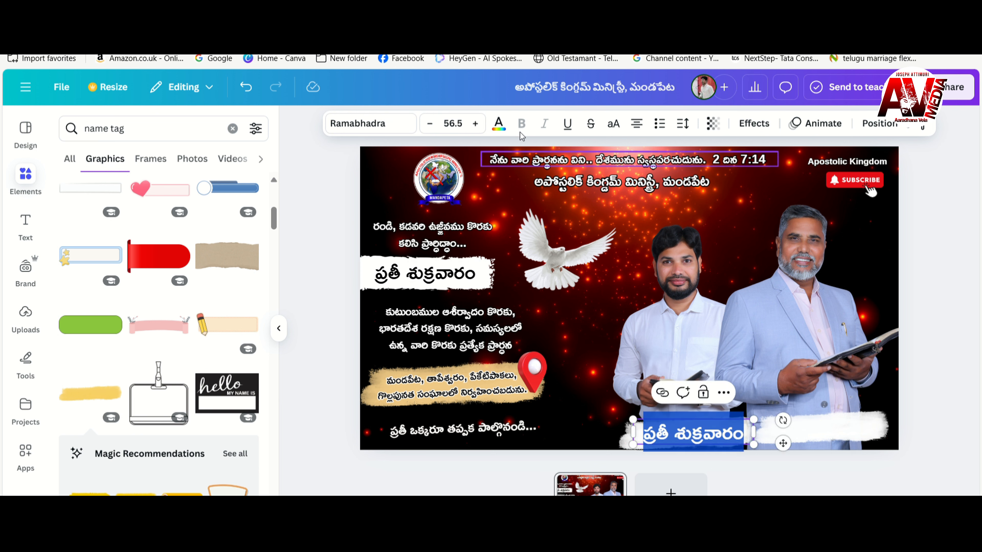
{"action": "left_click", "coordinate": [436, 131]}
{"action": "left_click", "coordinate": [436, 131]}
{"action": "left_click", "coordinate": [436, 131]}
{"action": "left_click", "coordinate": [436, 131]}
{"action": "left_click", "coordinate": [435, 130]}
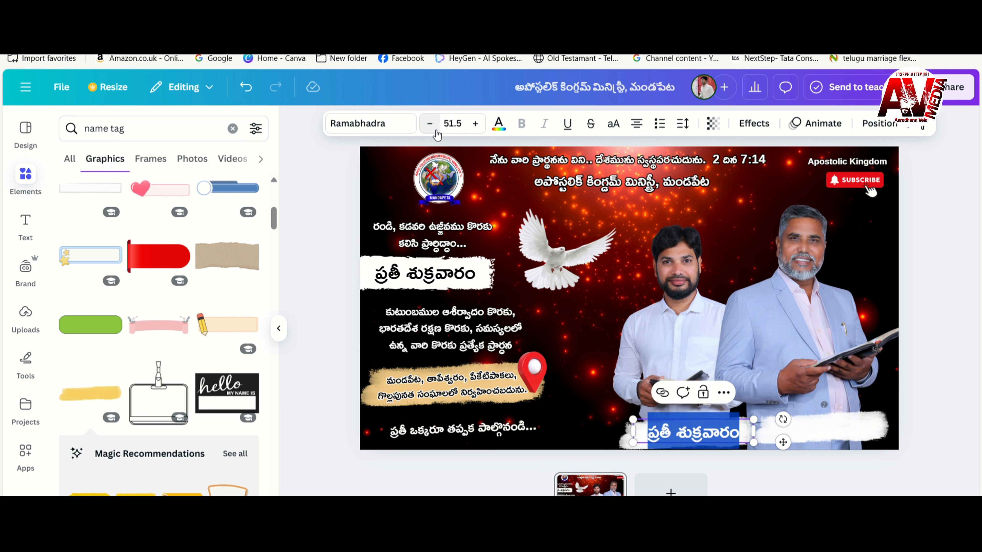
{"action": "left_click", "coordinate": [436, 131]}
{"action": "key", "text": "Escape"}
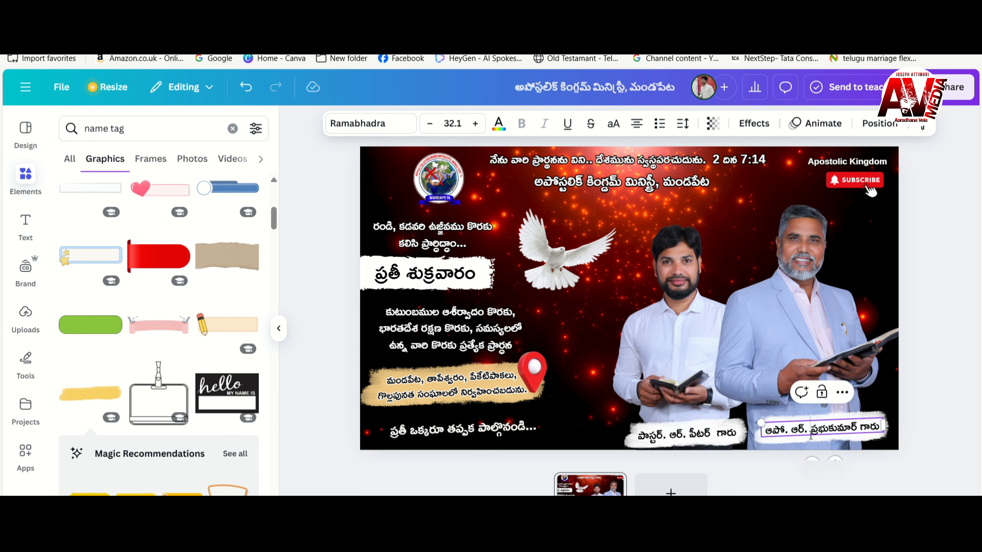
Reduce the font size of the name label beneath the man in the light blue suit to 30.1.
{"action": "left_click_drag", "start_coordinate": [810, 432], "coordinate": [762, 429]}
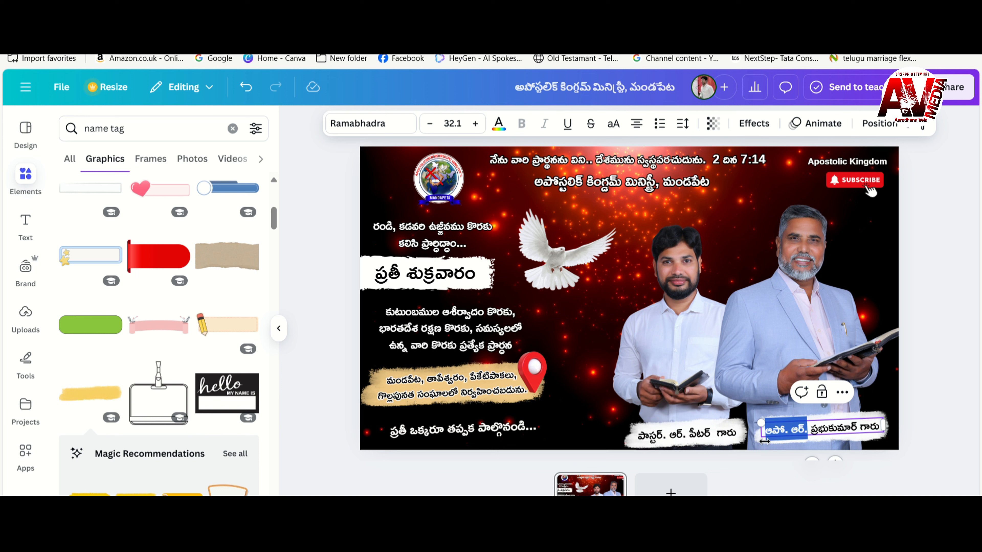
{"action": "left_click", "coordinate": [432, 129]}
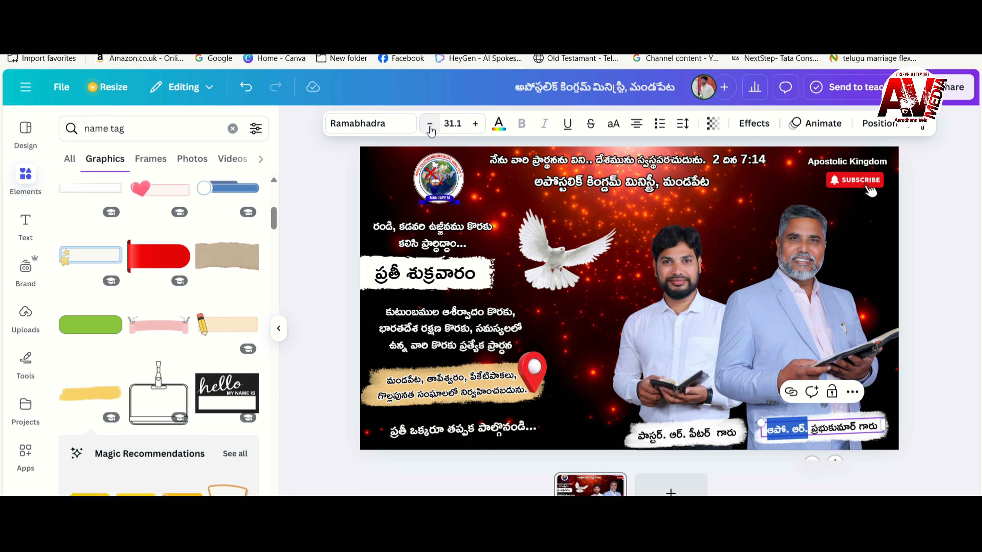
{"action": "left_click", "coordinate": [432, 130]}
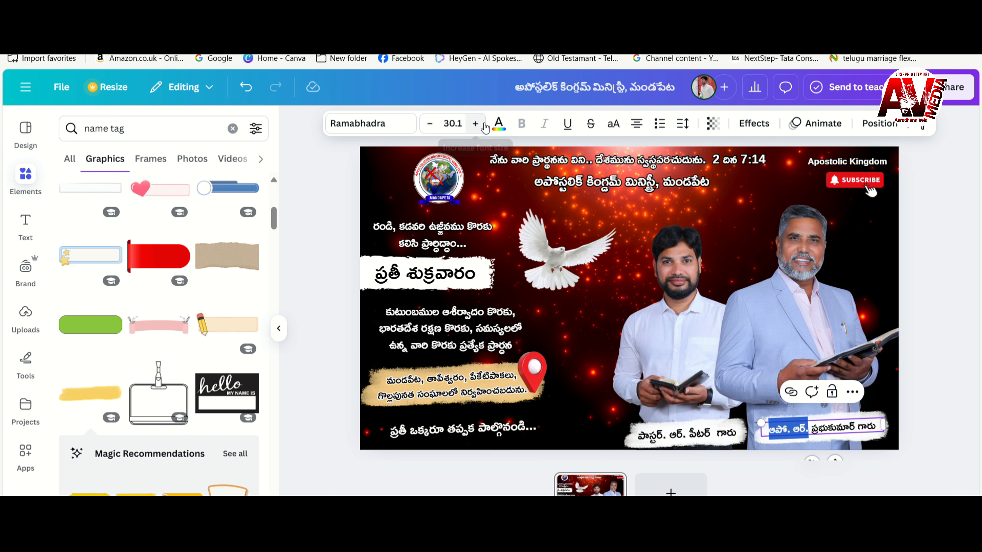
{"action": "key", "text": "Escape"}
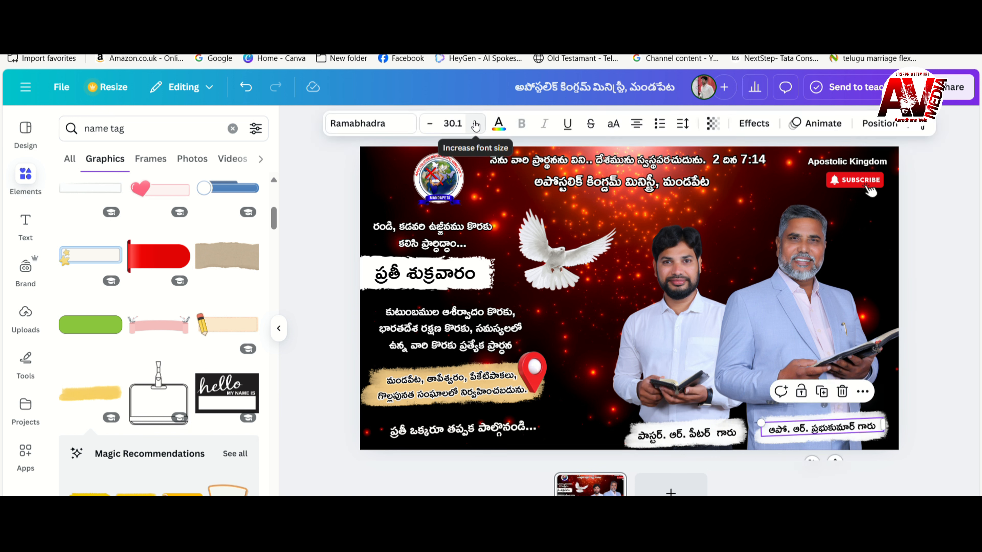
Enlarge the name label beneath the man in the light blue suit so its text fills more of the white stroke.
{"action": "left_click", "coordinate": [477, 124]}
{"action": "left_click", "coordinate": [476, 123]}
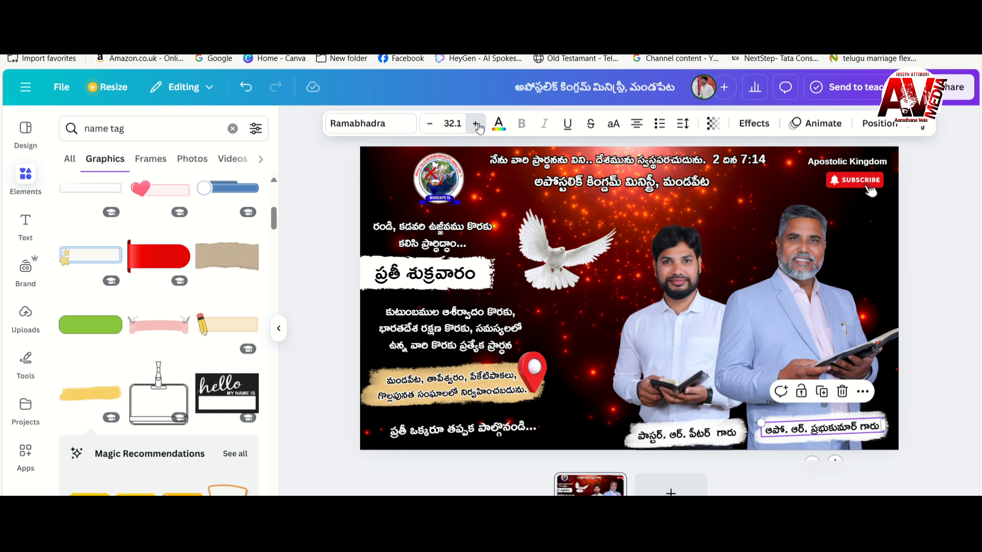
{"action": "left_click", "coordinate": [477, 123]}
{"action": "left_click", "coordinate": [934, 301]}
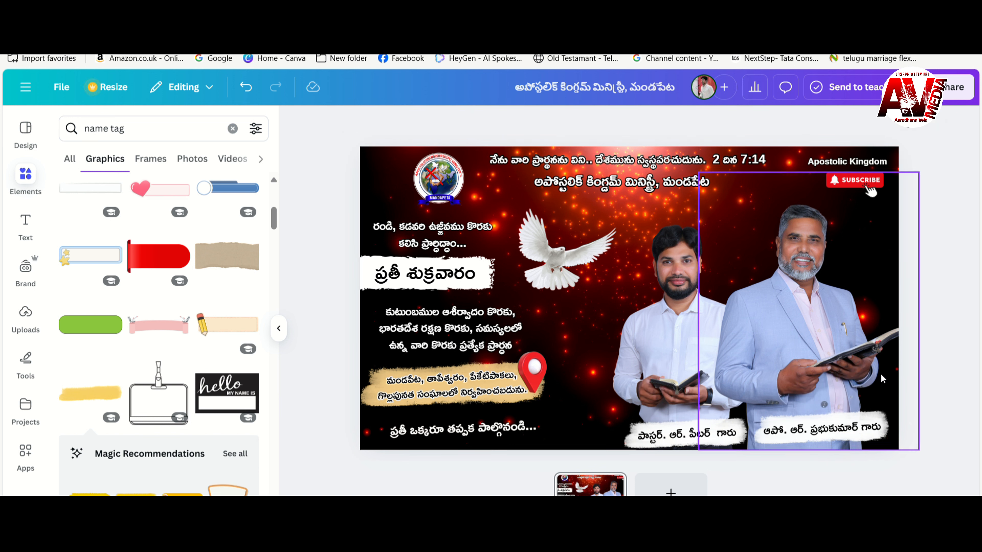
{"action": "left_click", "coordinate": [856, 417]}
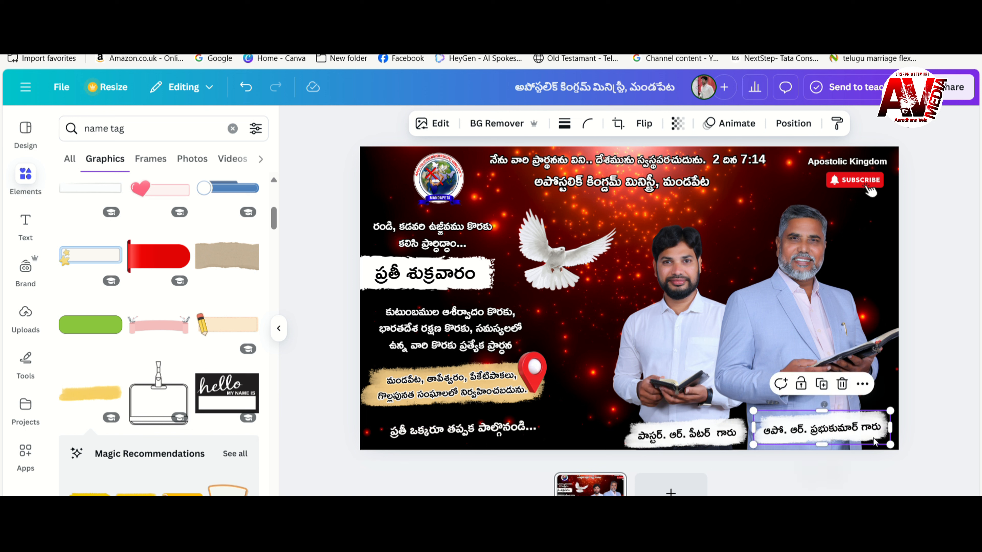
{"action": "left_click", "coordinate": [922, 399]}
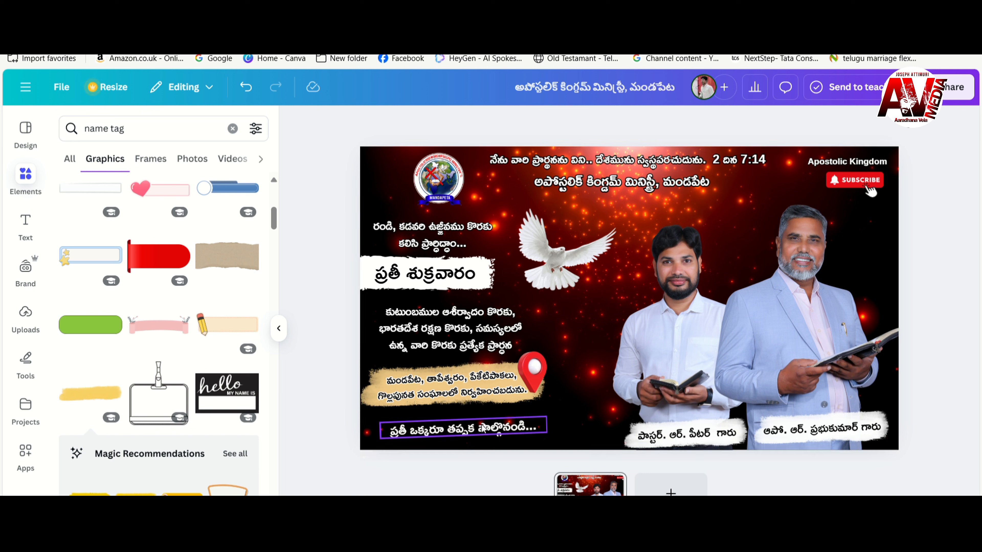
Shift the closing invitation line beneath the venue text slightly toward the two men and enlarge it a little.
{"action": "left_click_drag", "start_coordinate": [481, 425], "coordinate": [503, 423]}
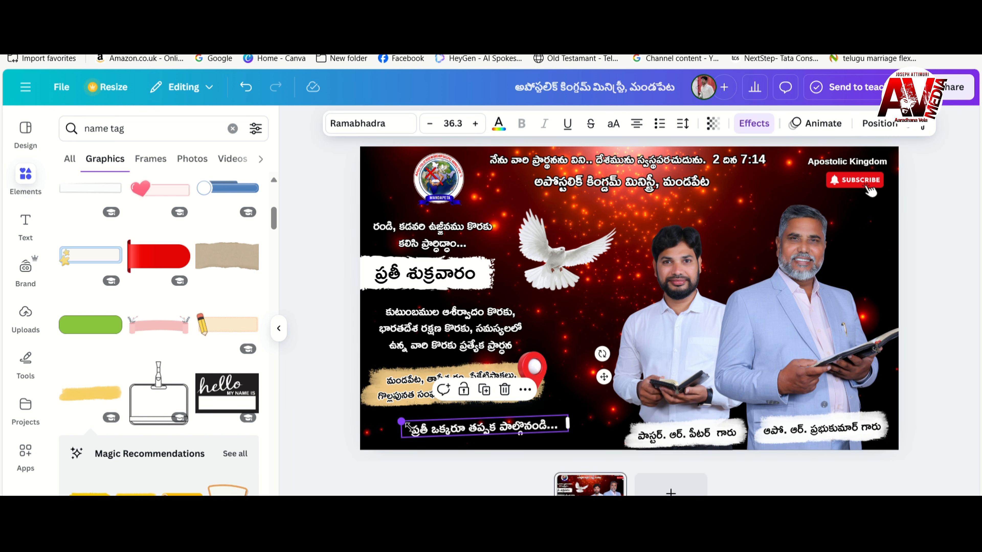
{"action": "left_click_drag", "start_coordinate": [408, 425], "coordinate": [391, 425]}
{"action": "left_click_drag", "start_coordinate": [462, 427], "coordinate": [472, 428]}
{"action": "left_click", "coordinate": [932, 356]}
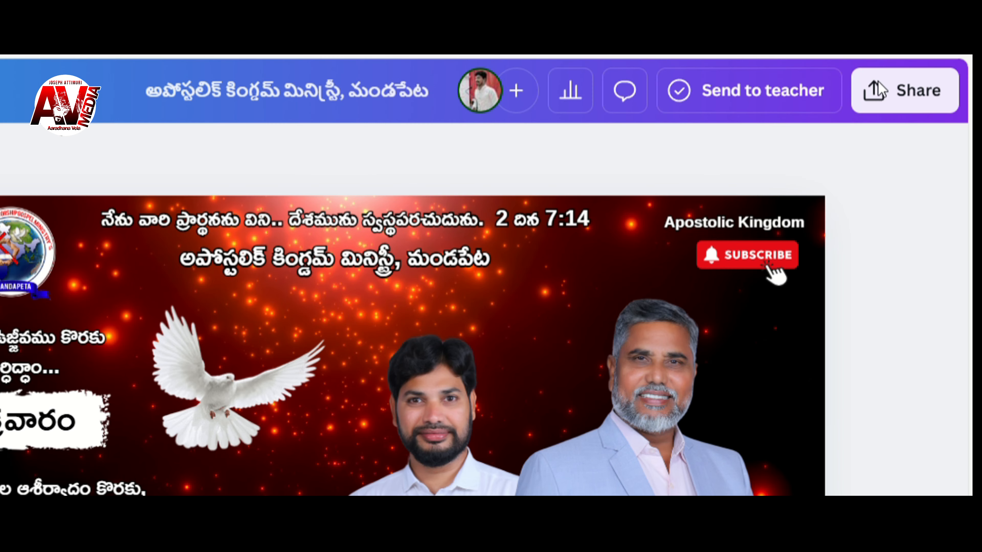
Download the finished design as a PNG at size 1 (1,920 × 1,080 px) and close the sharing options.
{"action": "left_click", "coordinate": [901, 105]}
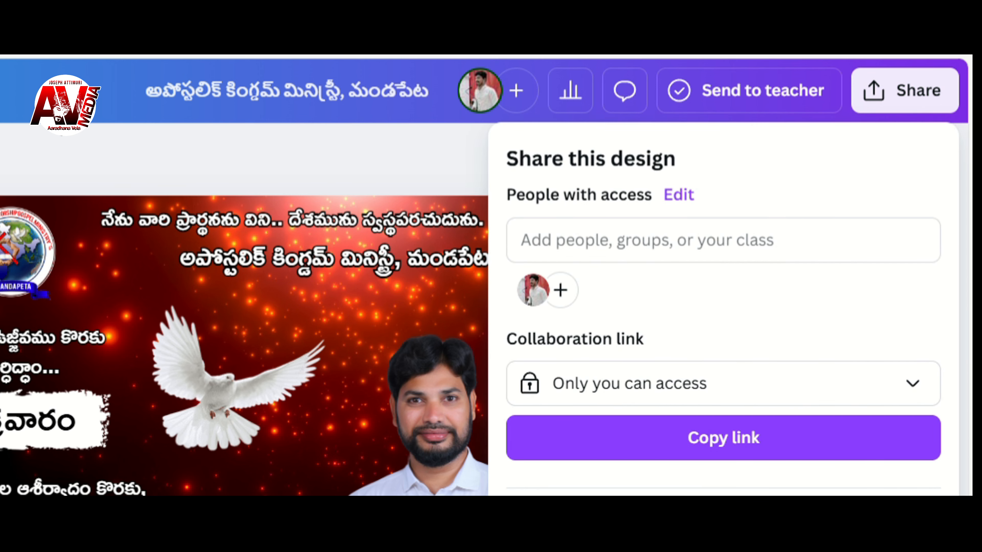
{"action": "left_click", "coordinate": [804, 419]}
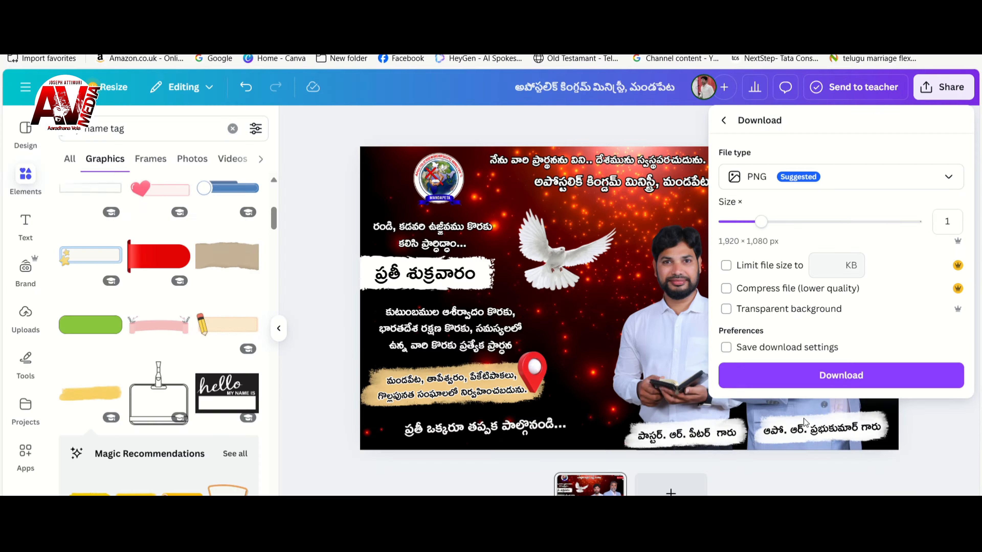
{"action": "left_click", "coordinate": [829, 375]}
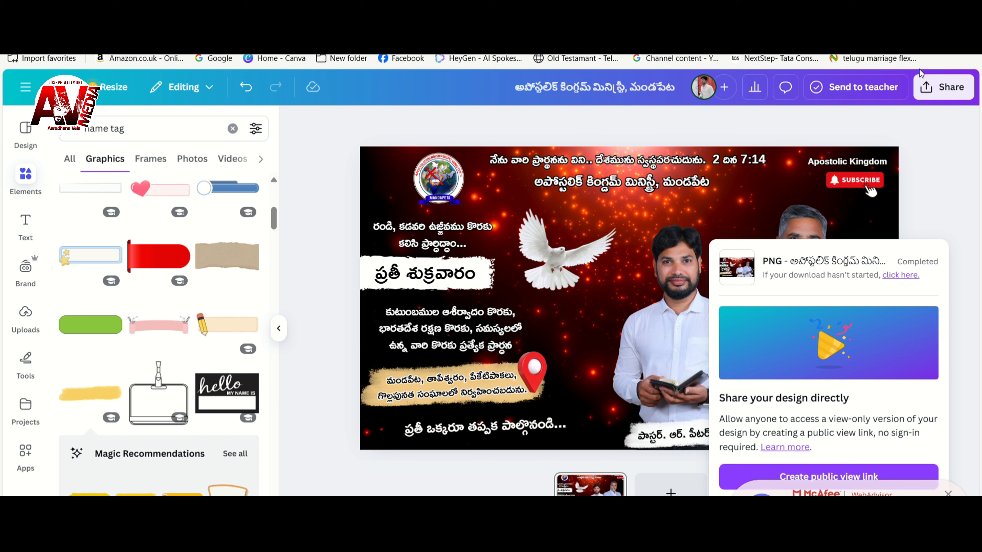
{"action": "left_click", "coordinate": [656, 127]}
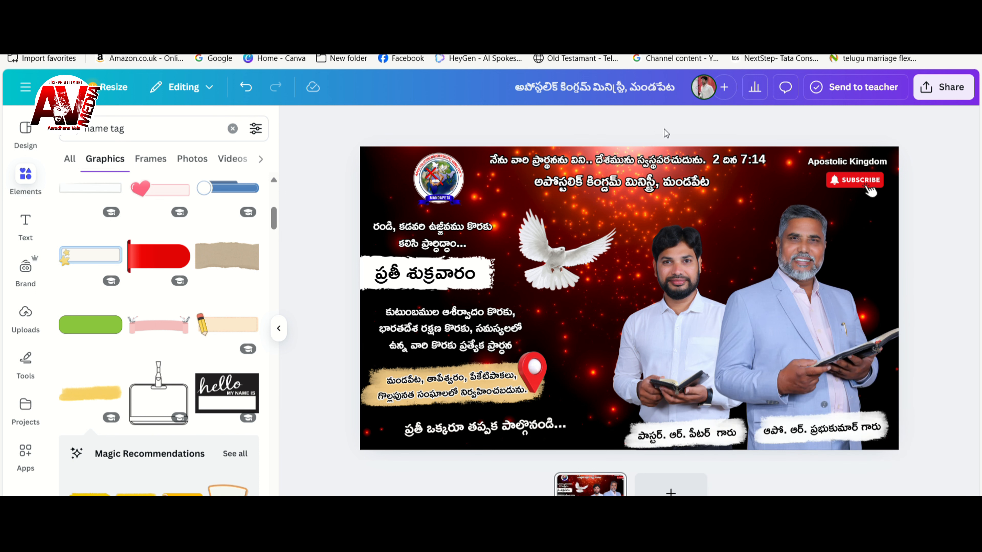